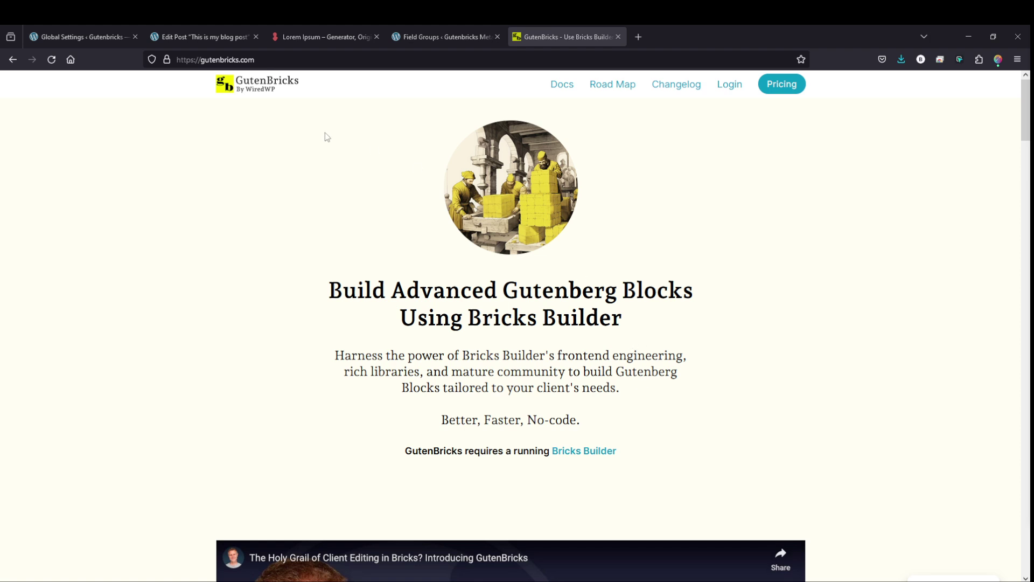
Switch back to the WordPress editor for 'This is my blog post'.
left_click(189, 39)
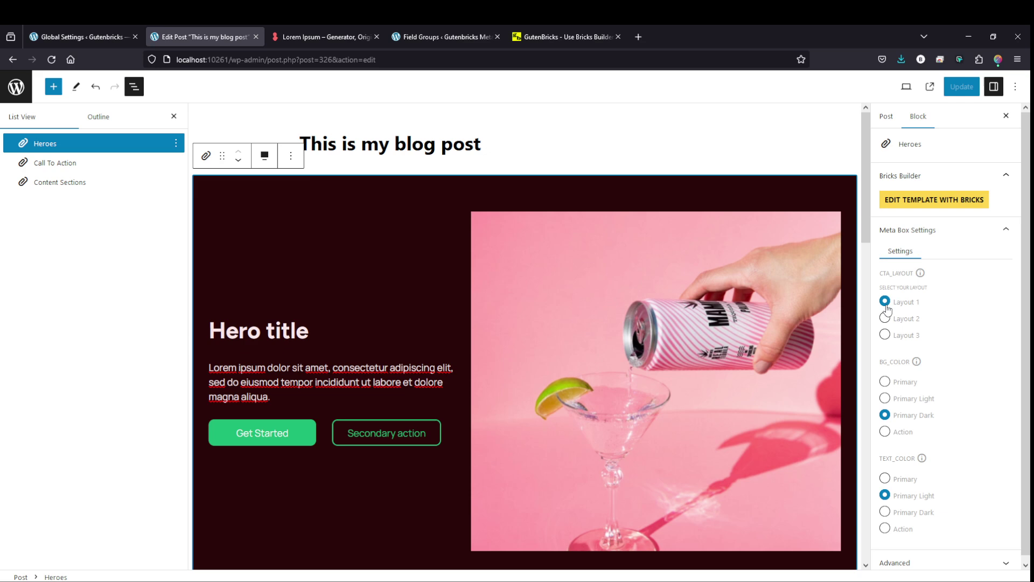
Try the hero in Layout 2, return it to Layout 1, and retitle it 'Hasda'.
left_click(886, 321)
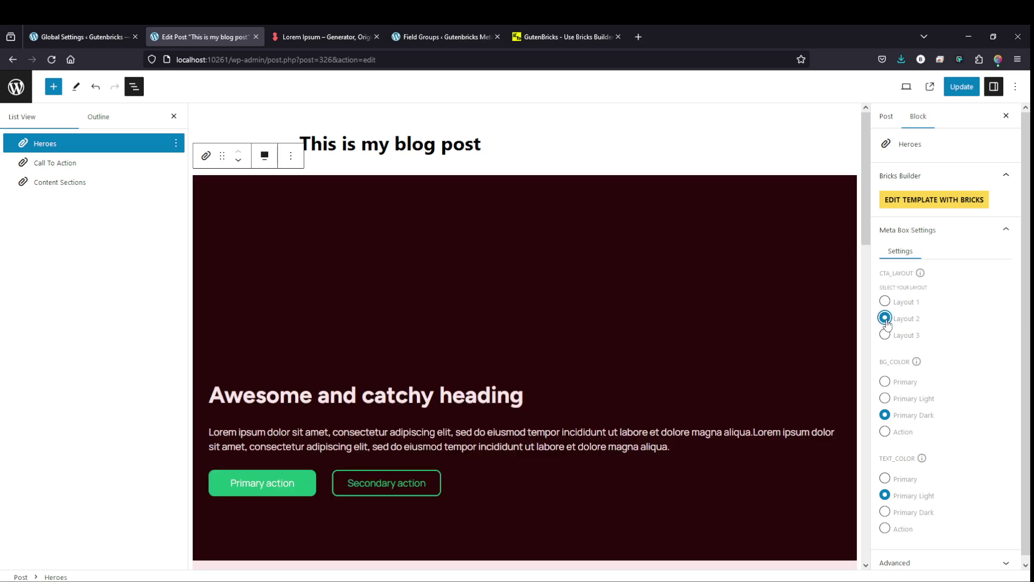
left_click(885, 302)
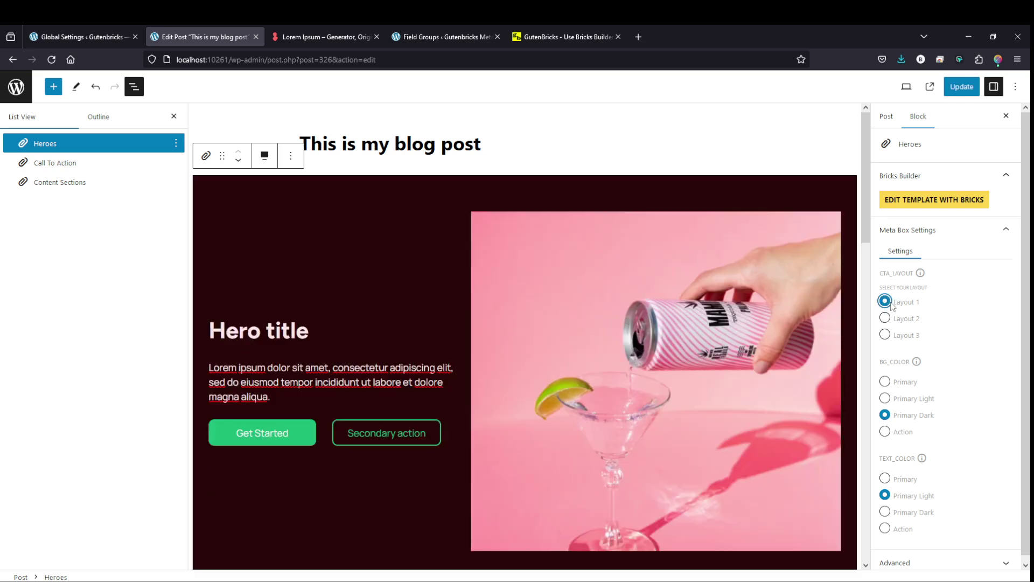
scroll(312, 209, "down", 5)
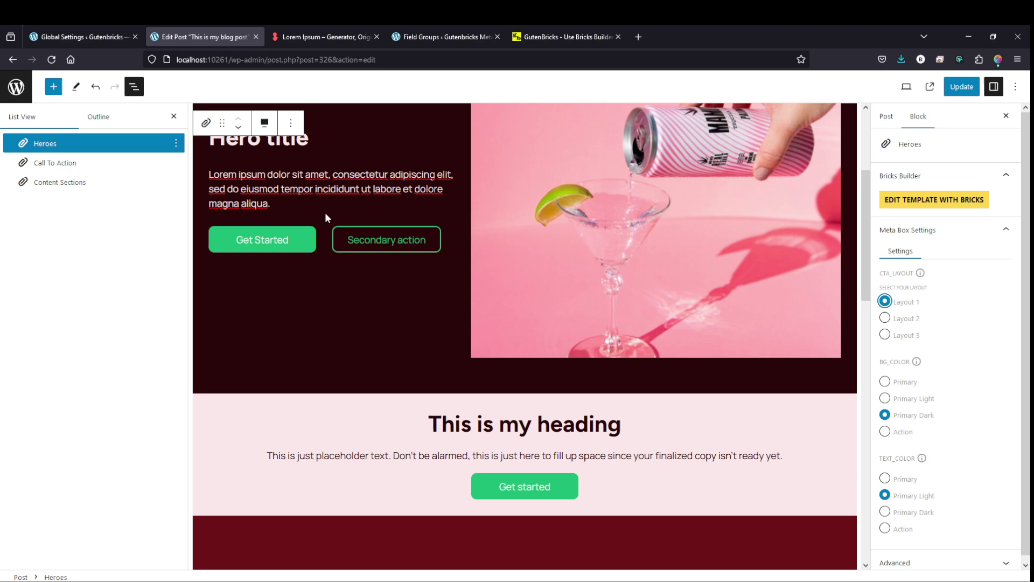
scroll(292, 239, "up", 4)
left_click(270, 266)
key("ctrl+a")
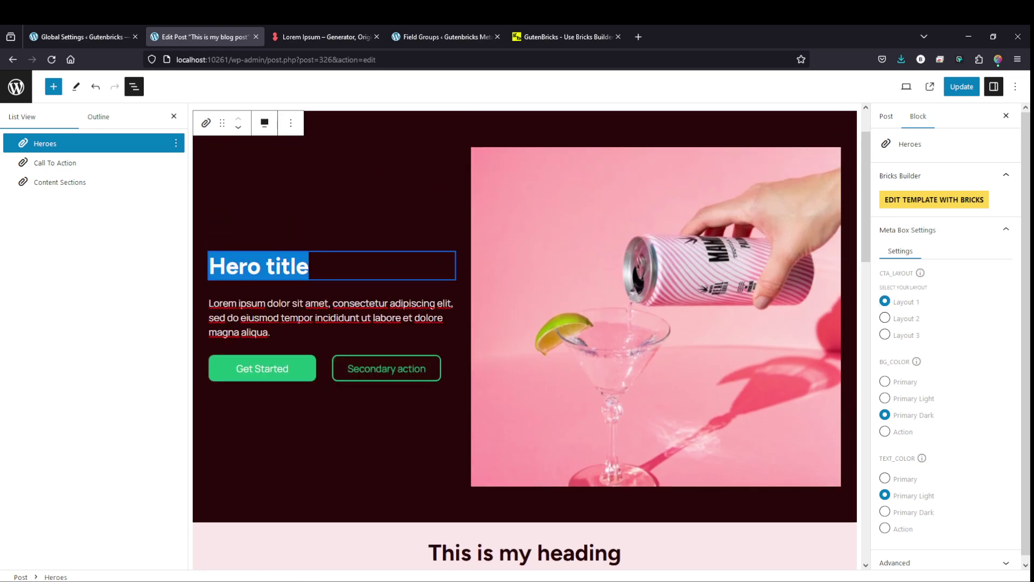
type("Hasdas")
key("BackSpace")
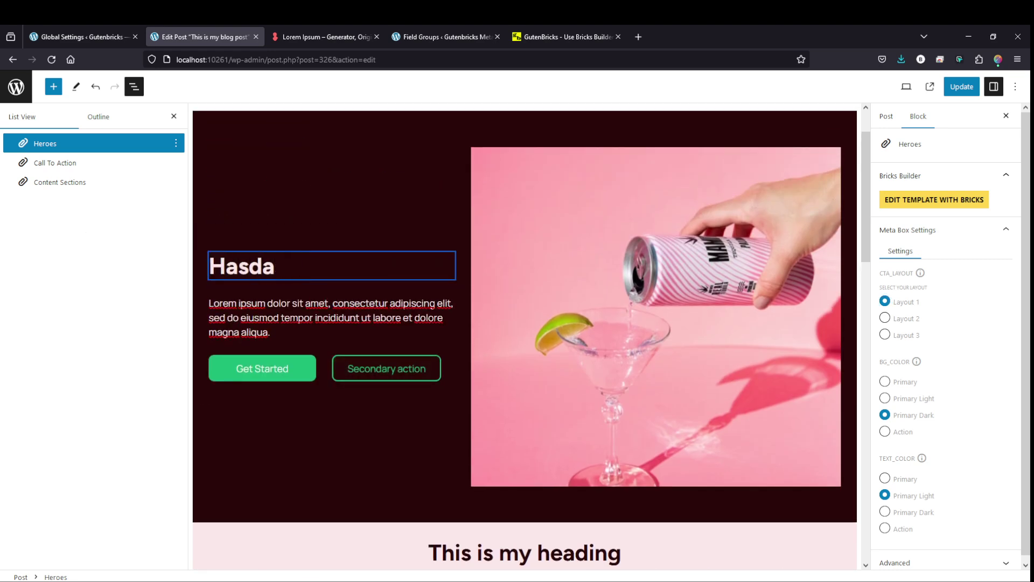
Put the hero in Layout 2 with a Primary Light background and Primary Dark text.
left_click(886, 320)
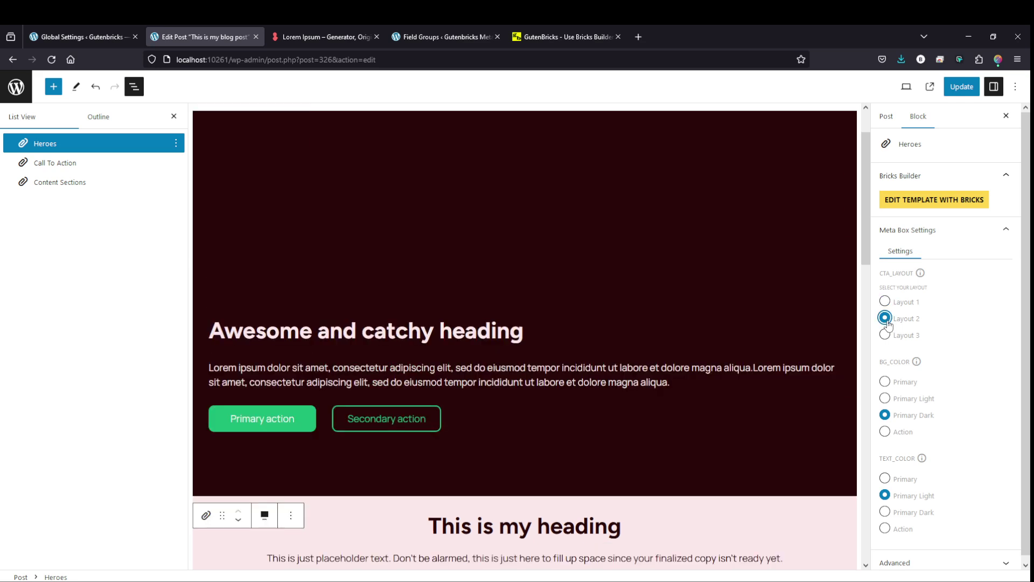
left_click(886, 399)
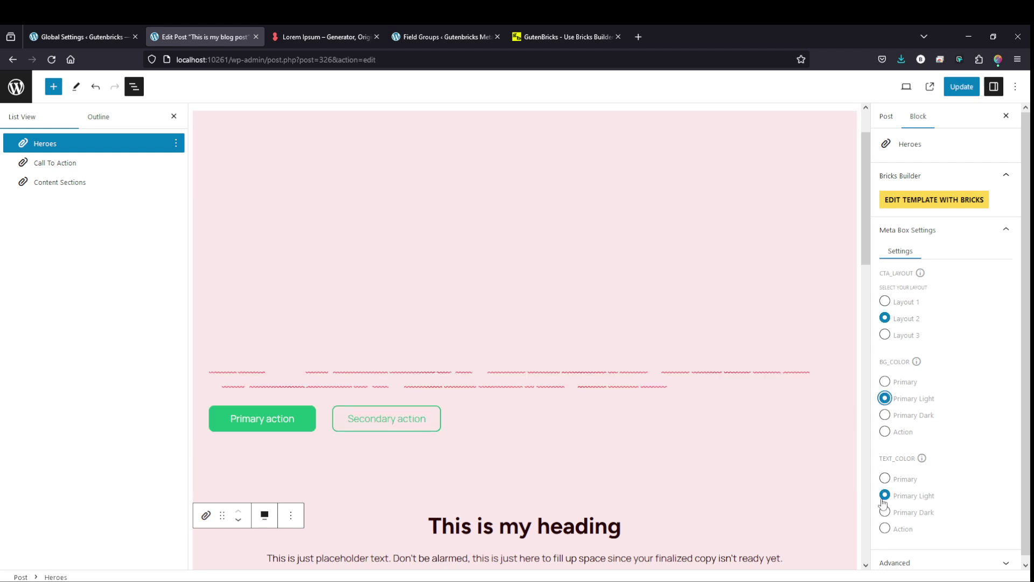
left_click(885, 511)
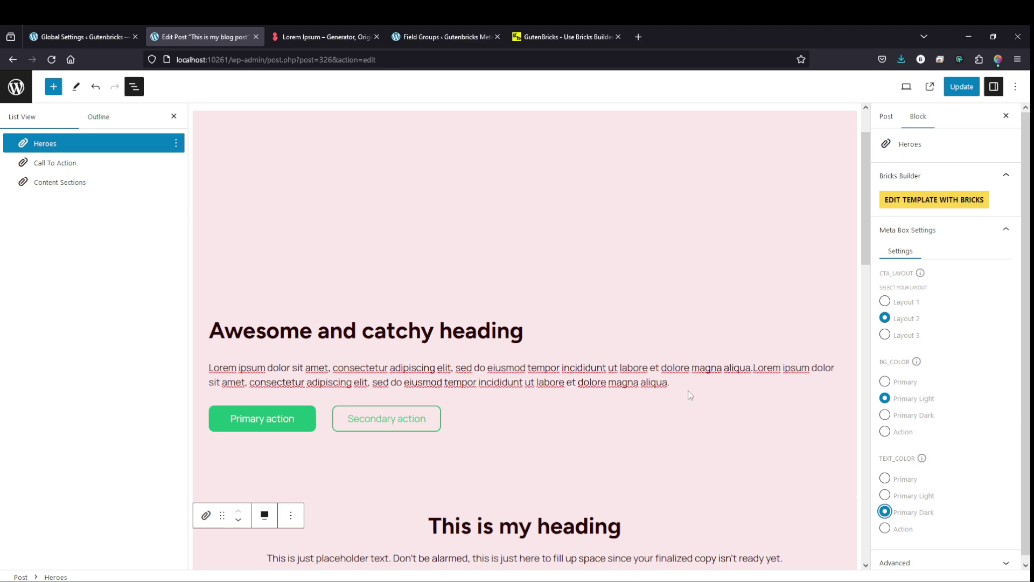
Preview Layouts 3 and 2, settle the hero on Layout 1, then go to Meta Box Field Groups.
left_click(885, 335)
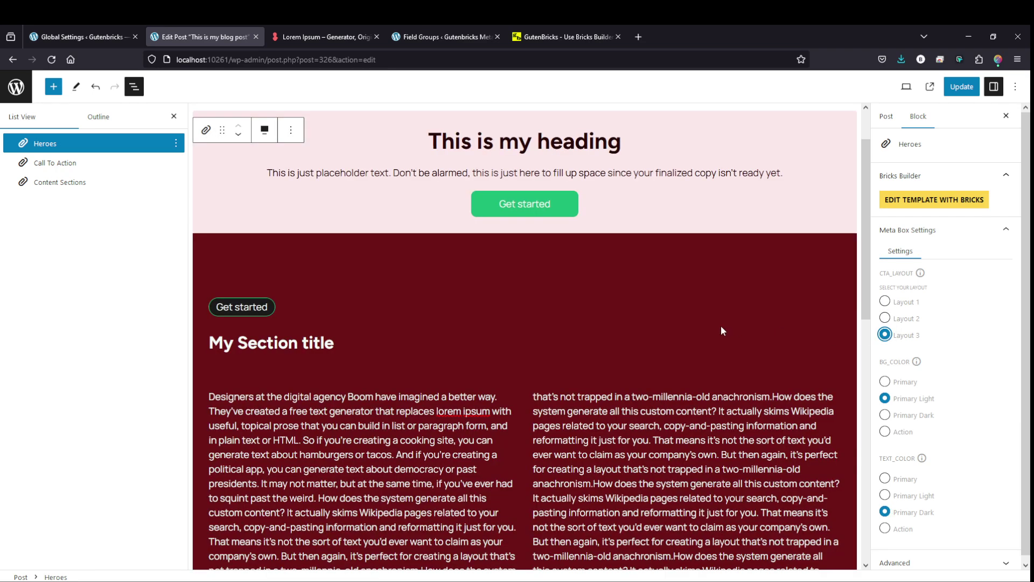
left_click(885, 301)
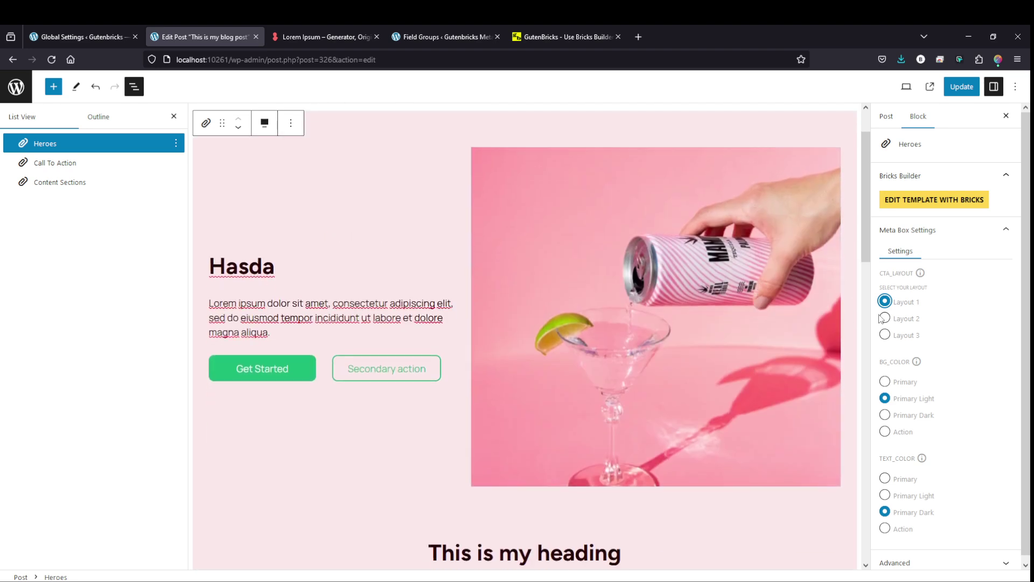
left_click(884, 318)
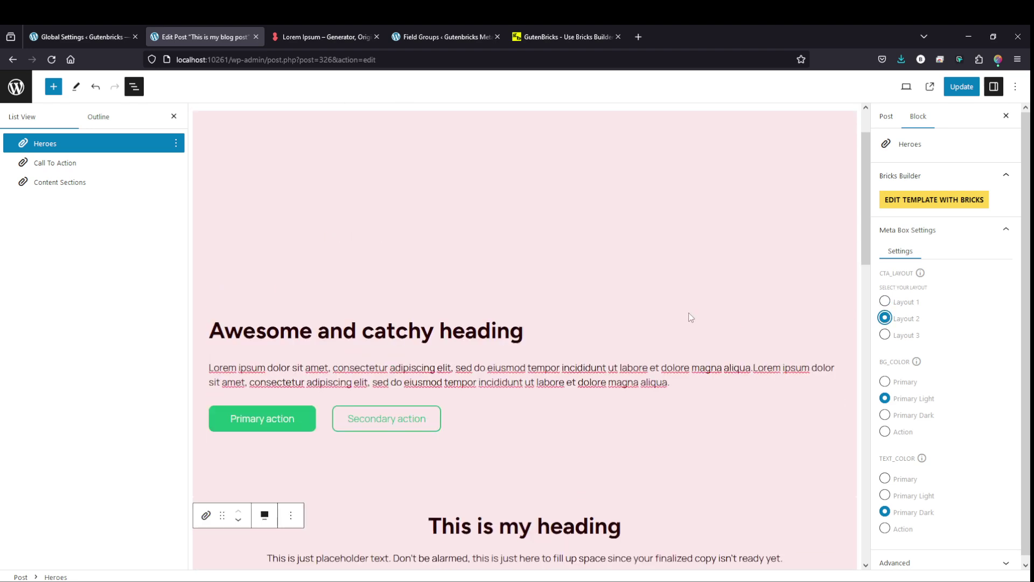
left_click(885, 301)
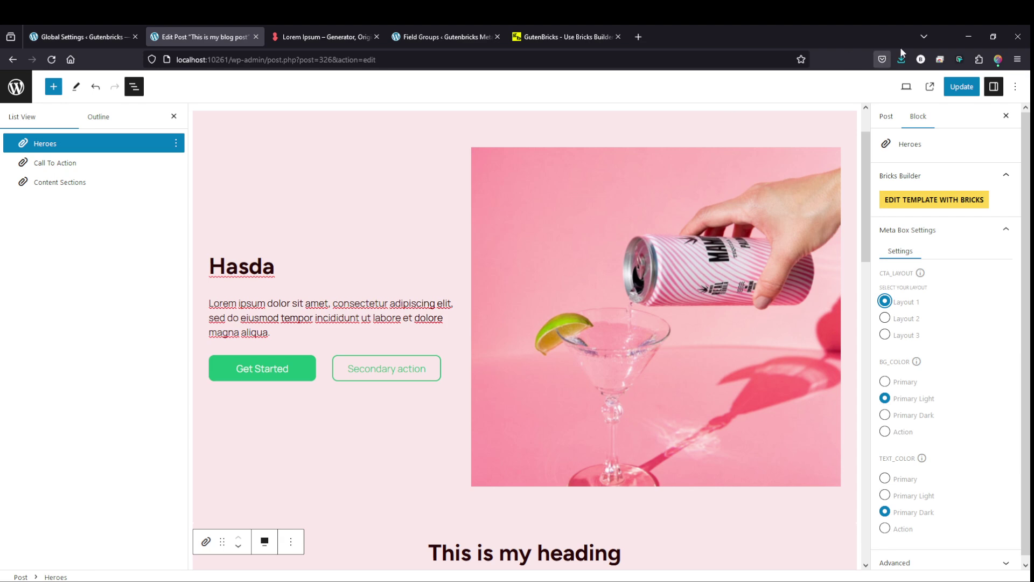
left_click(425, 38)
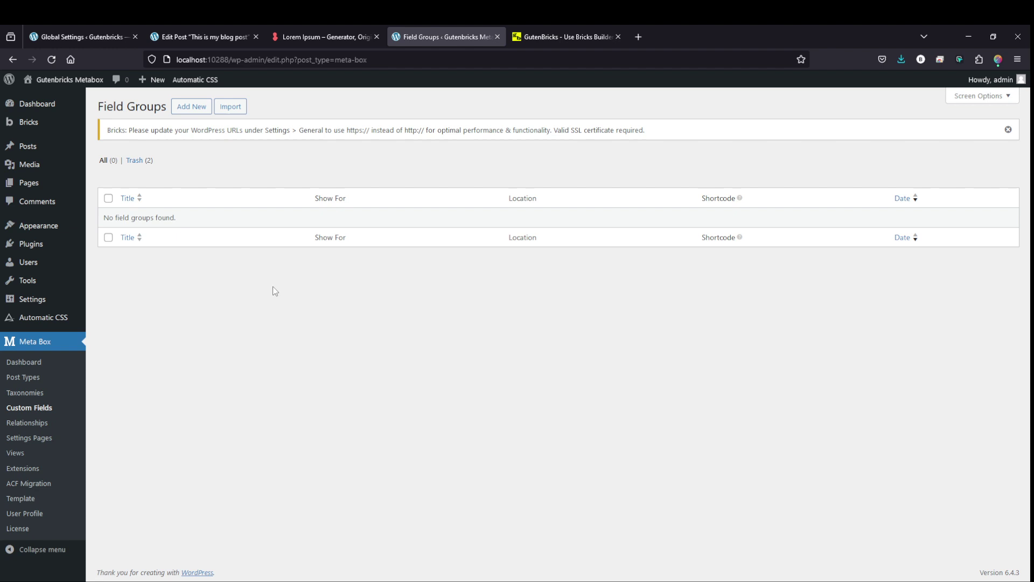
Create a new Meta Box field group titled 'Gutenbricks Fields'.
left_click(65, 80)
left_click(195, 110)
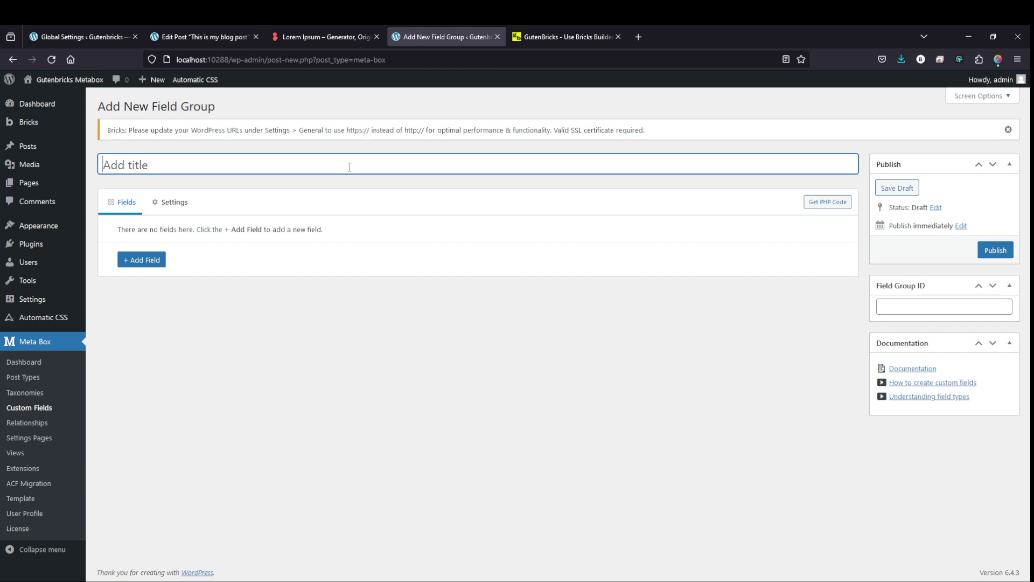
type("Gutenbricks Fields")
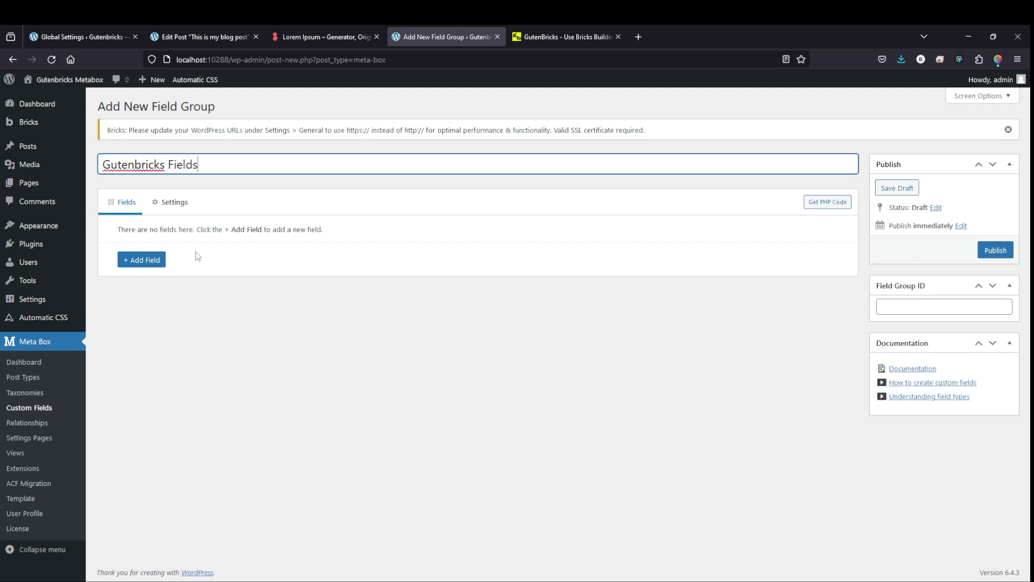
Add a Radio field to the group and expand its settings.
left_click(149, 261)
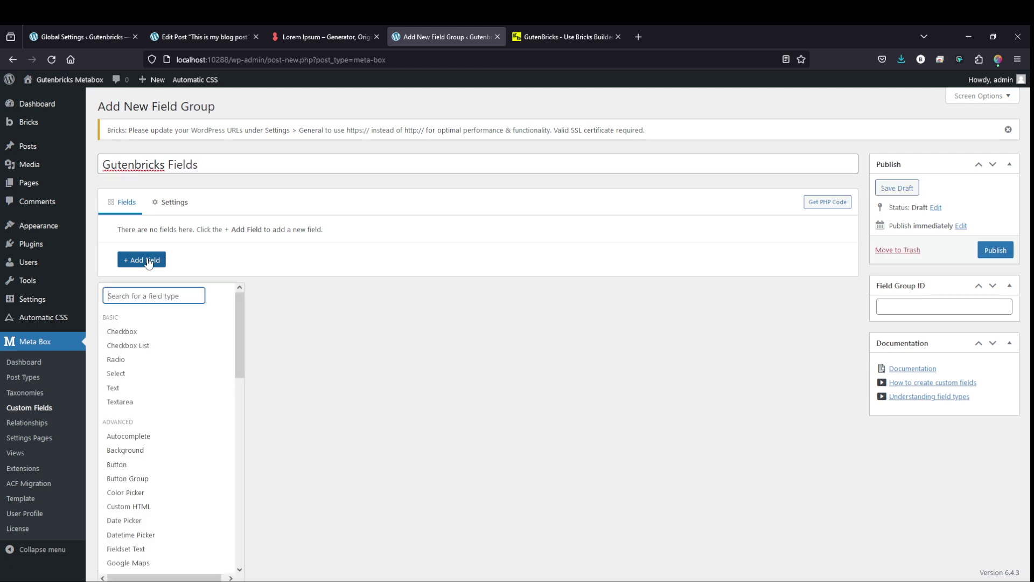
type("rad")
left_click(131, 330)
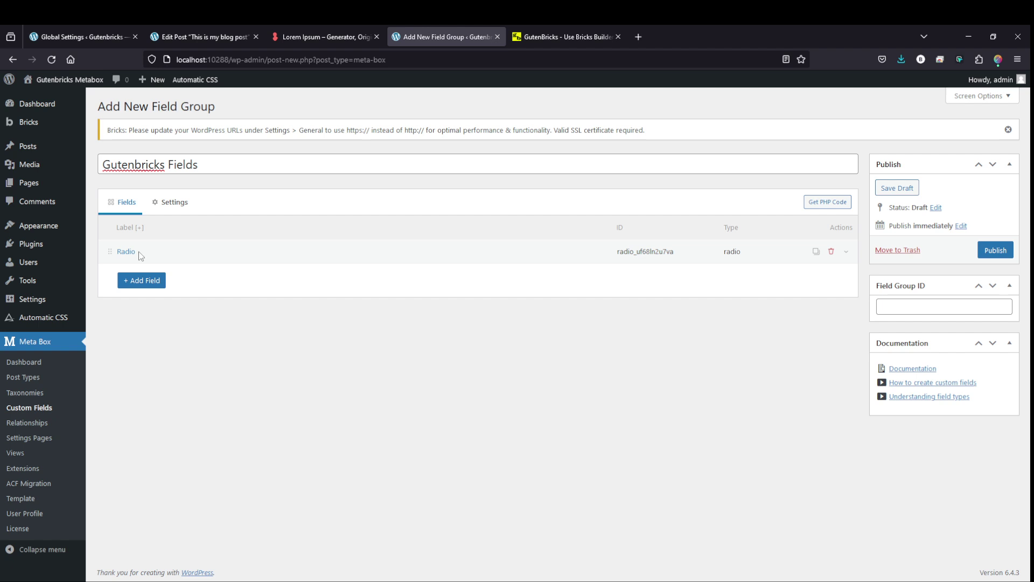
left_click(193, 258)
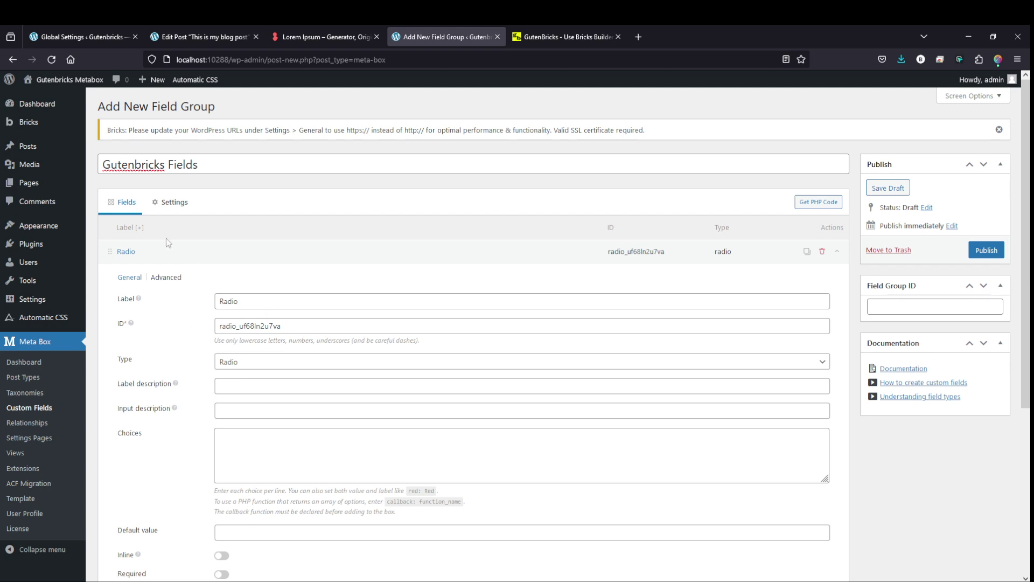
In the editor, keep the Hasda hero on Layout 1 and set its background to Primary.
left_click(201, 41)
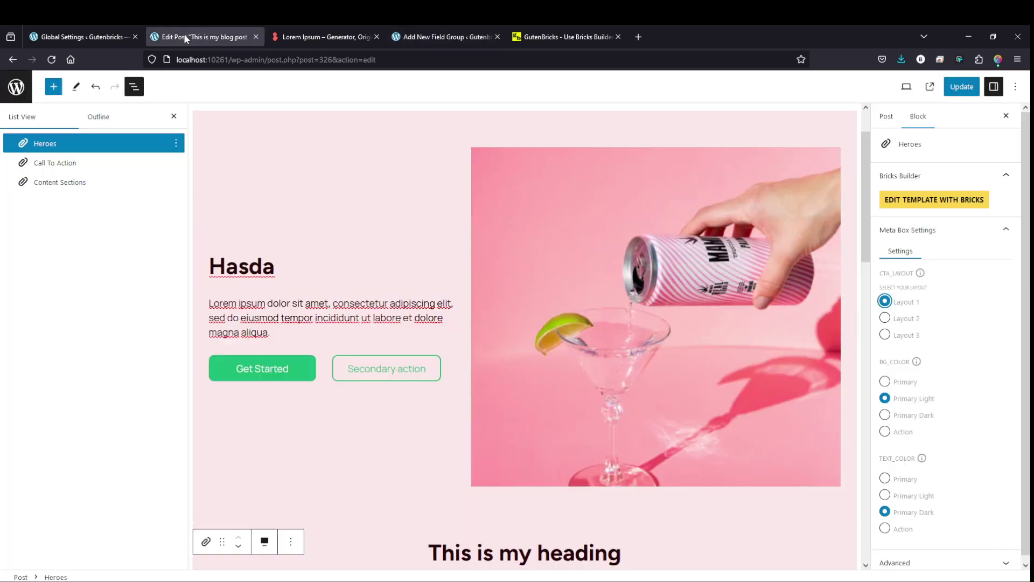
left_click(885, 319)
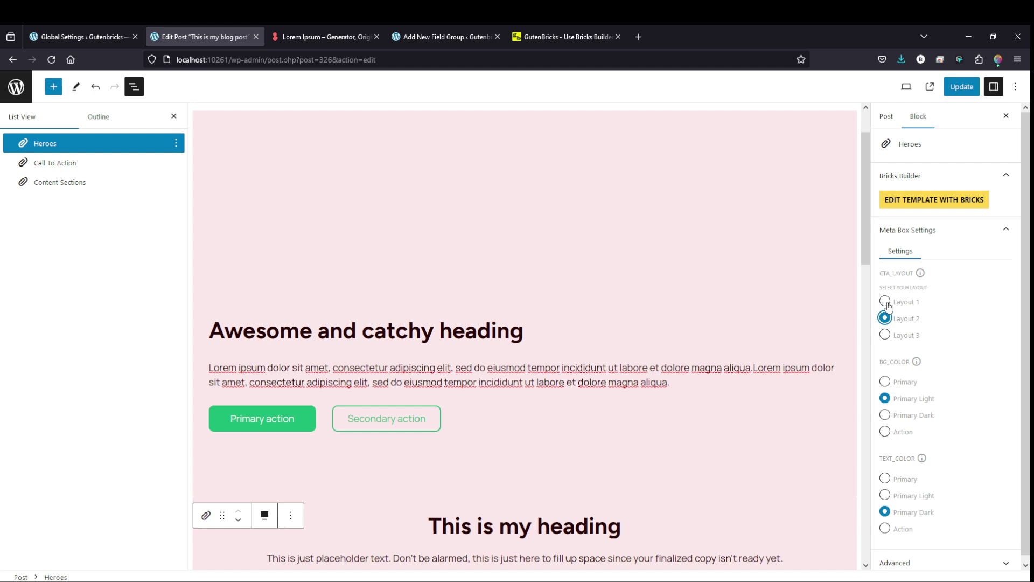
left_click(885, 301)
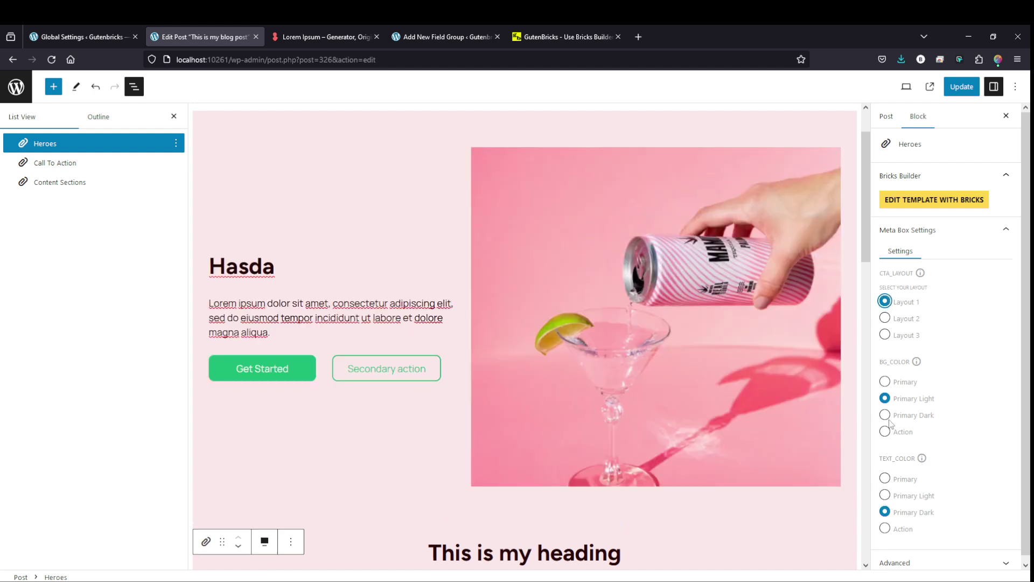
left_click(885, 382)
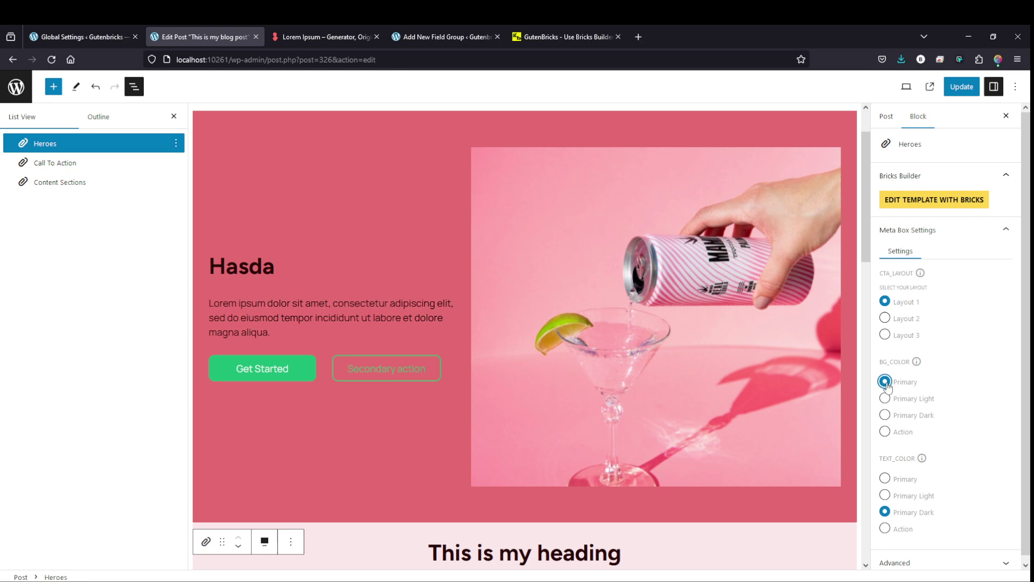
left_click(885, 399)
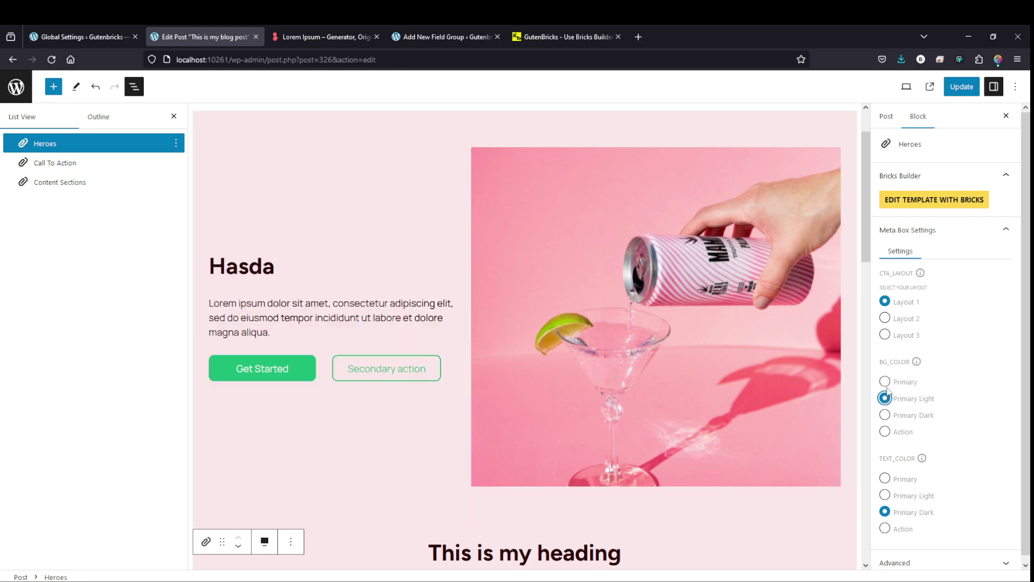
left_click(885, 381)
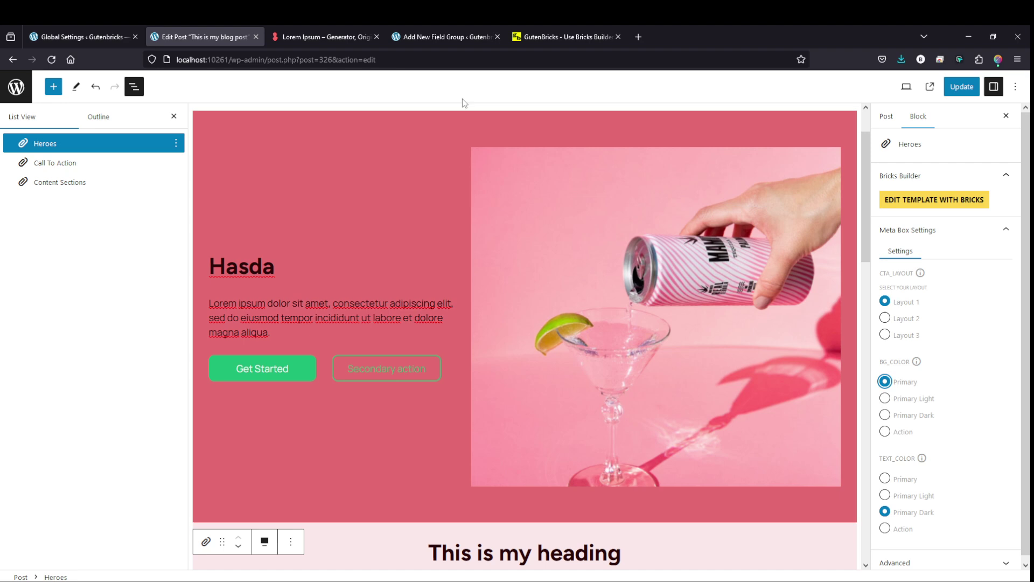
Label the radio field 'Layouts' and paste choices layout_1, layout_2 and layout_3.
left_click(423, 40)
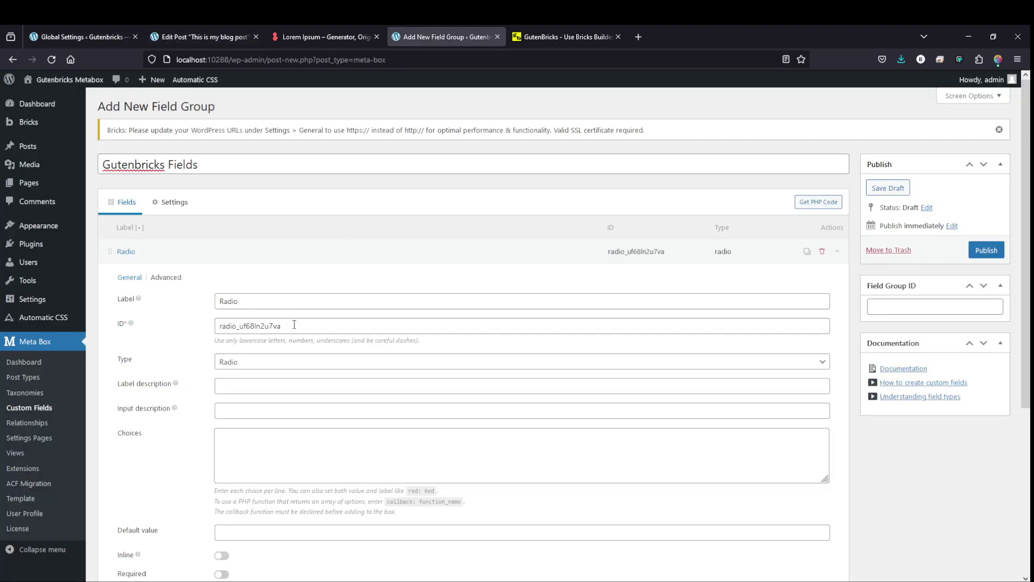
left_click_drag(277, 307, 168, 297)
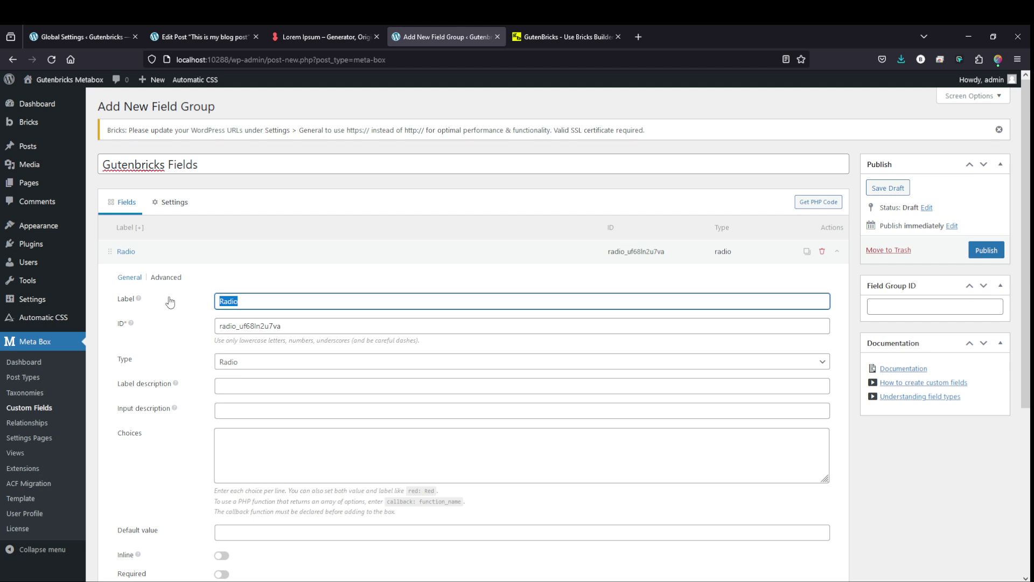
key("BackSpace")
type("Layo")
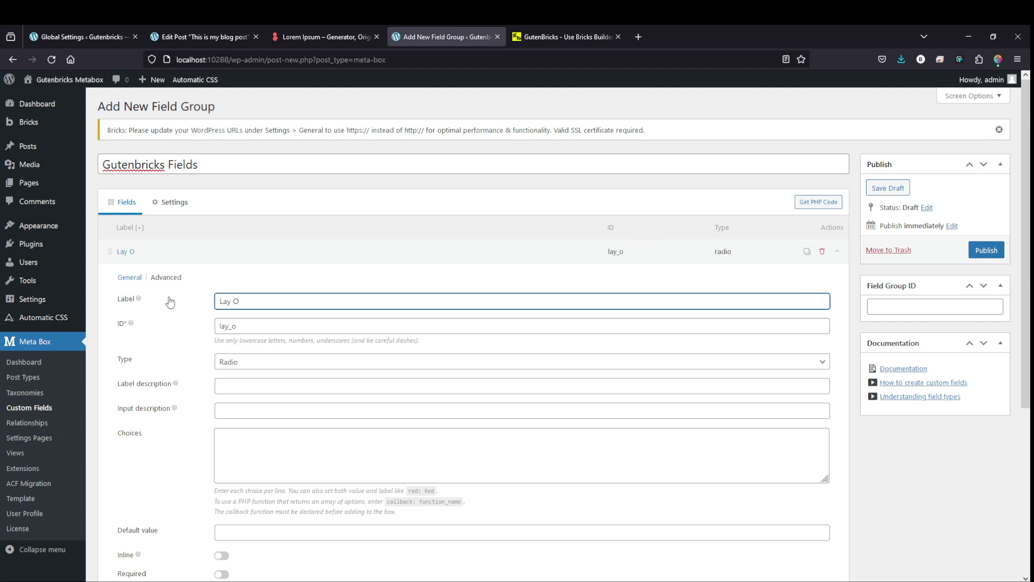
key("BackSpace")
type("outs")
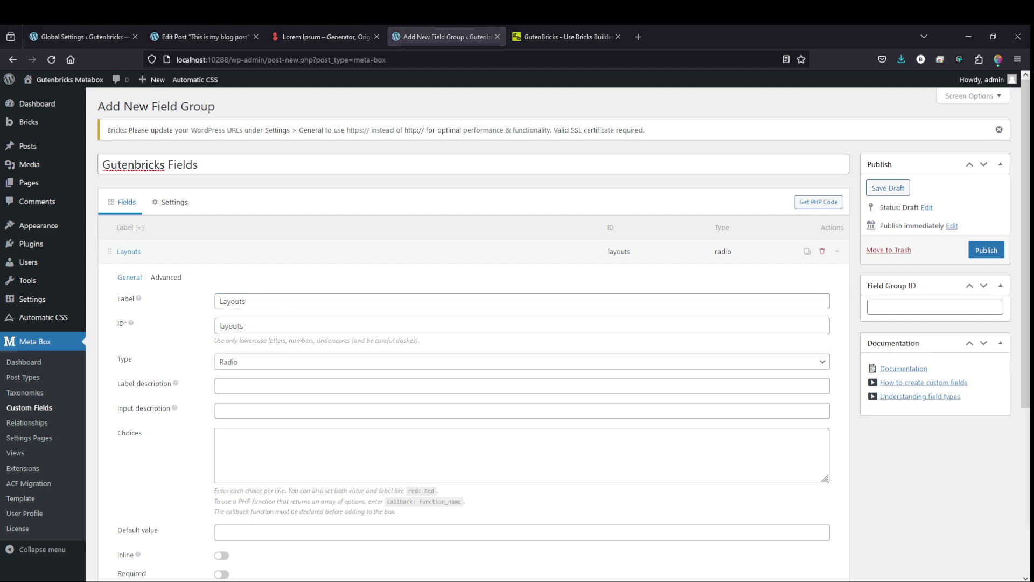
left_click(258, 454)
type("layout_1 : Layout 1 layout_2 : Layout 2 layout_3 : Layout 3")
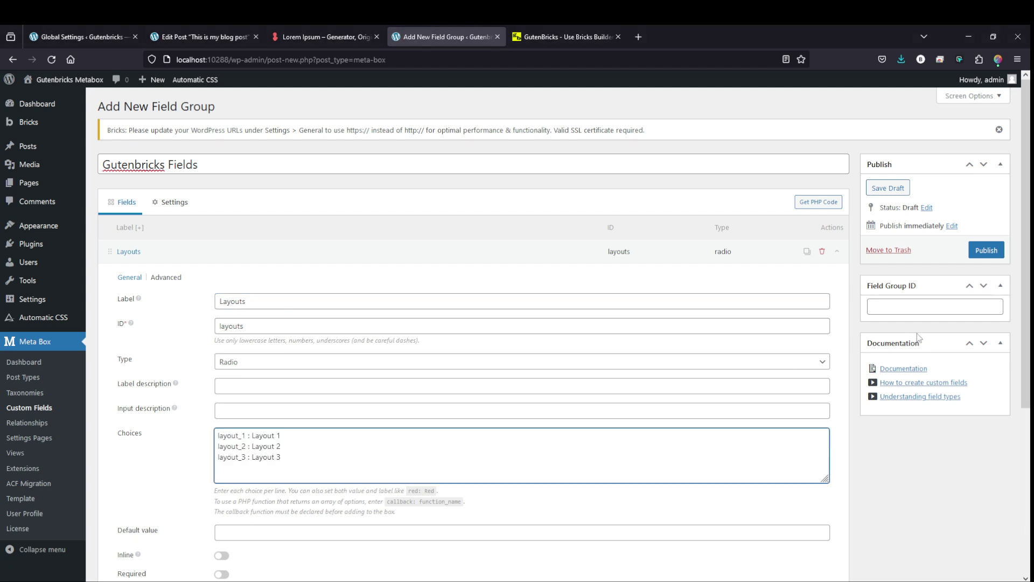
left_click(274, 258)
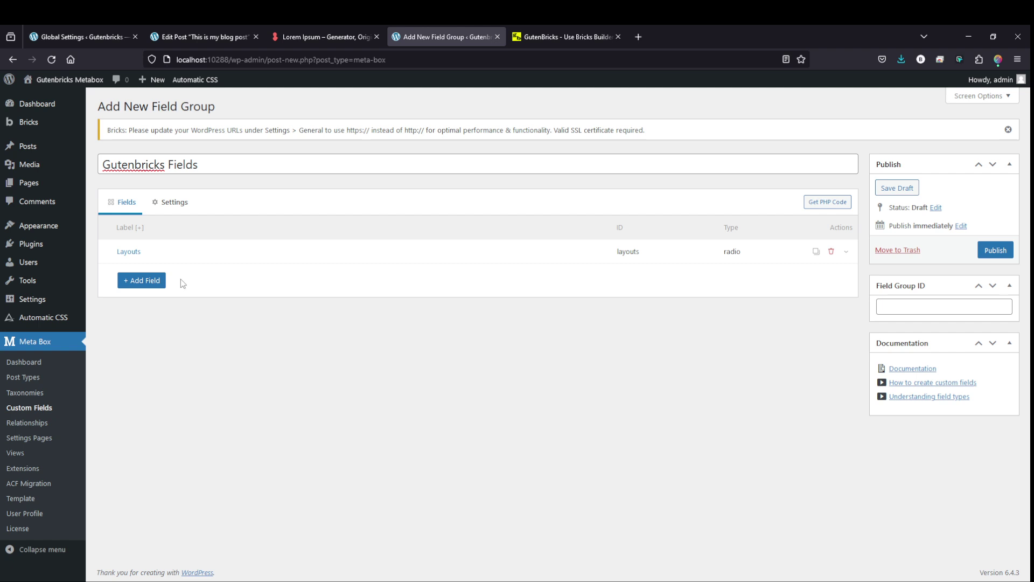
Add a second Radio field labelled 'Background color'.
left_click(153, 281)
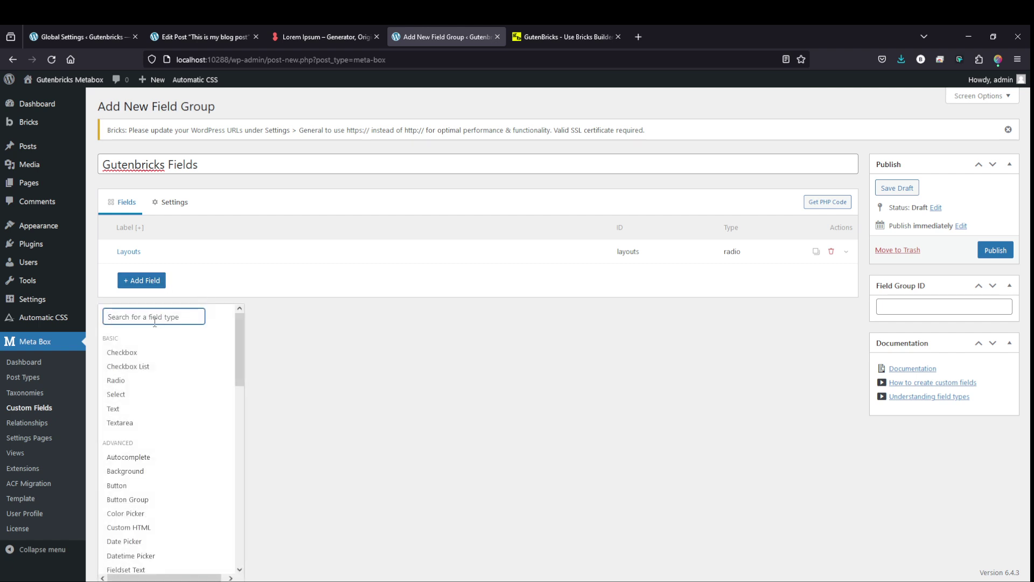
left_click(127, 380)
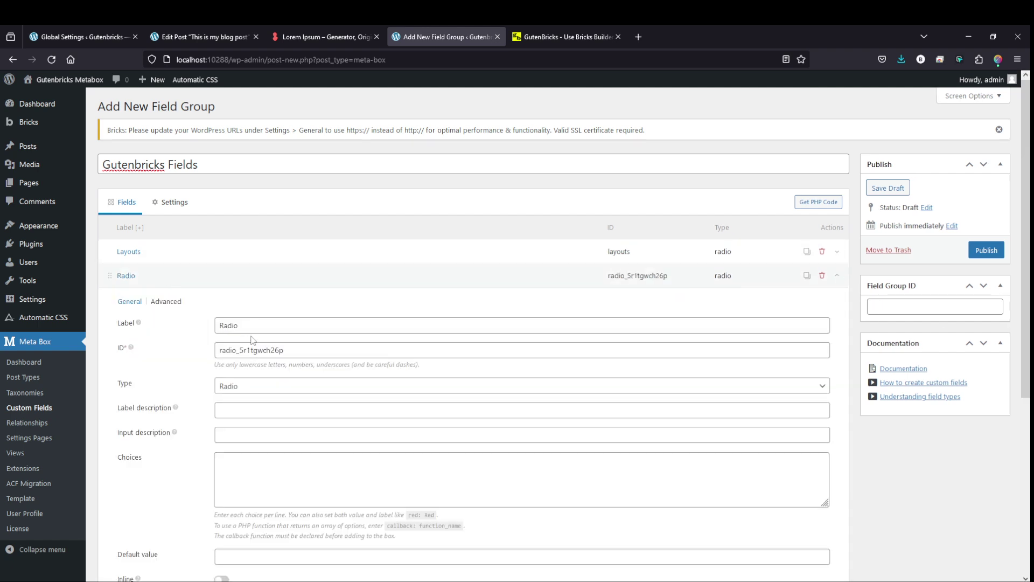
left_click(165, 322)
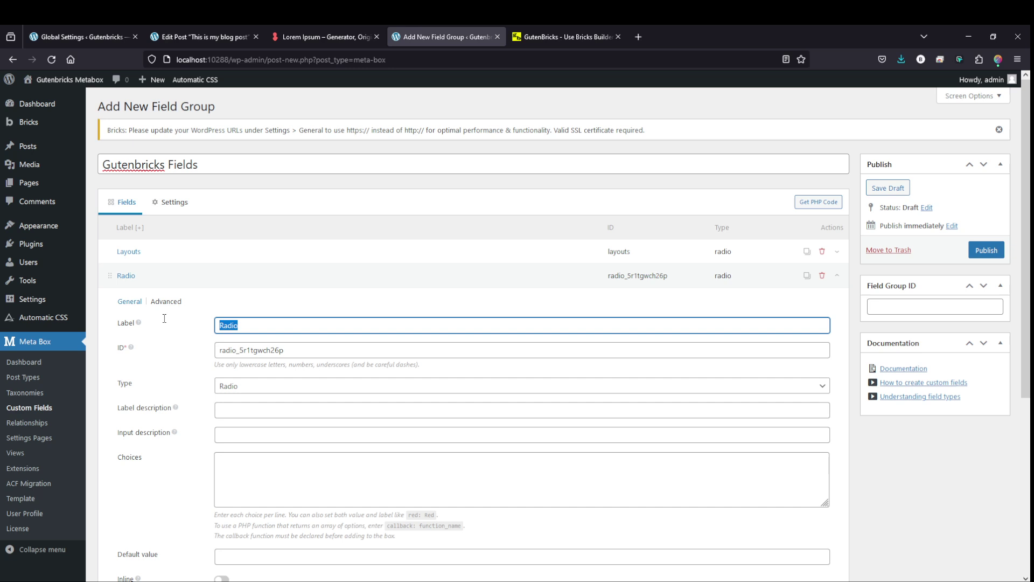
type("Background color")
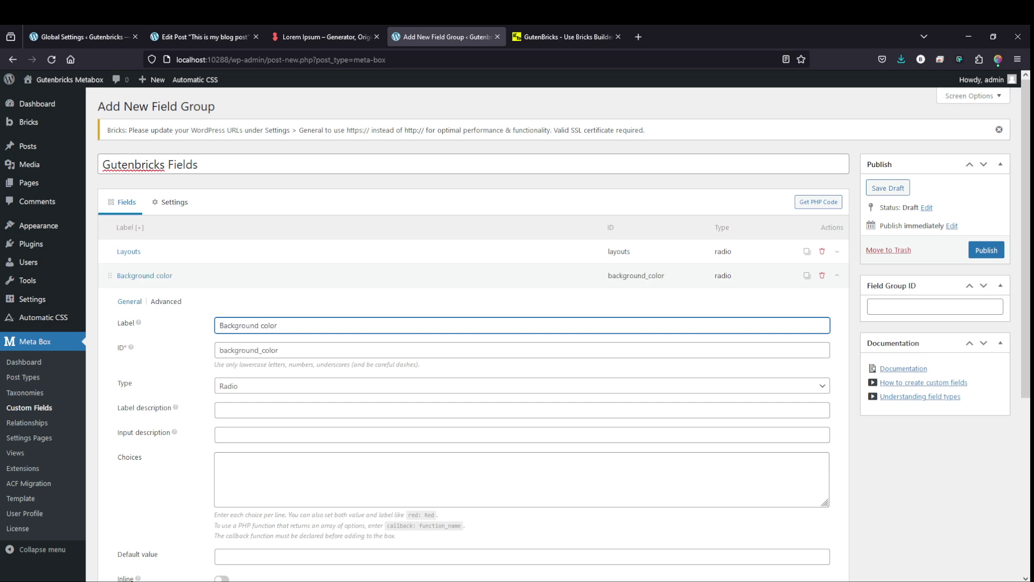
Paste the four var() colour choices Primary, Primary Light, Primary Dark, Action, then publish.
left_click(246, 475)
type("var(--primary) : Primary var(--primary-ultra-light) : Primary Light var(--primary-ultra-dark) : Primary Dark var(--action) : Action")
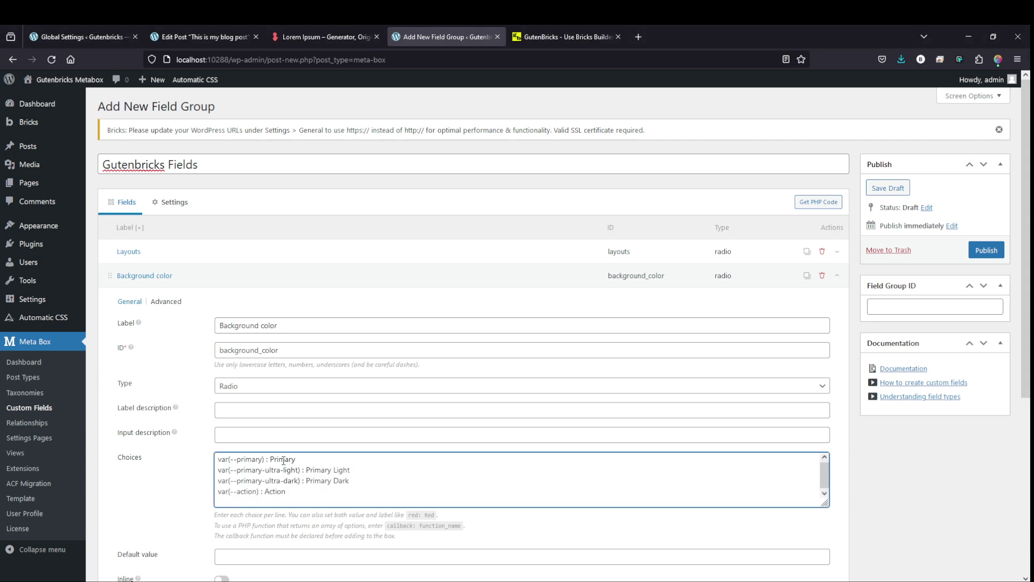
left_click_drag(267, 458, 187, 456)
left_click_drag(264, 459, 205, 458)
left_click(269, 460)
left_click_drag(270, 459, 295, 460)
left_click(987, 251)
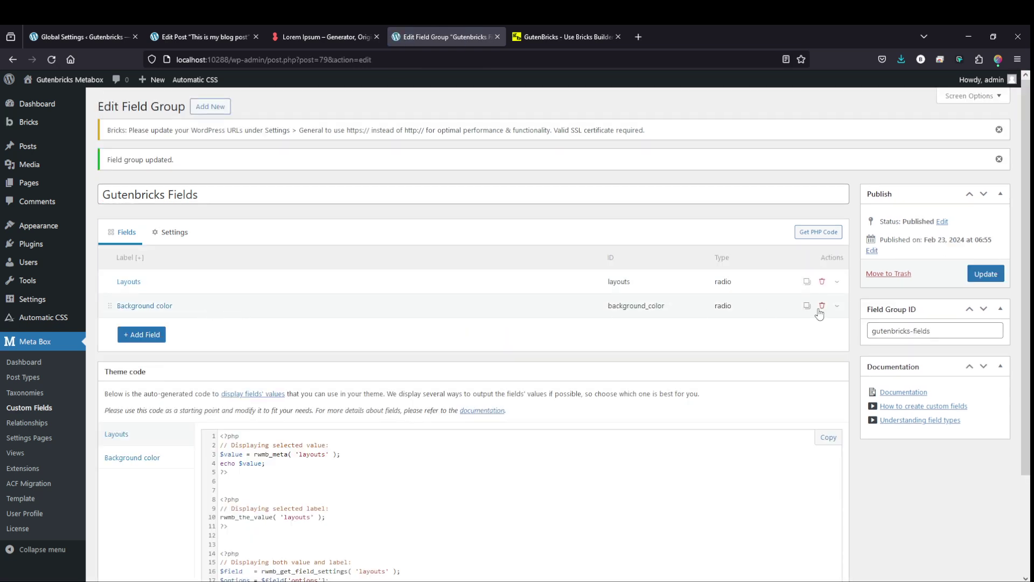
Duplicate the Background color field and rename the copy 'Text color'.
left_click(807, 306)
left_click(264, 331)
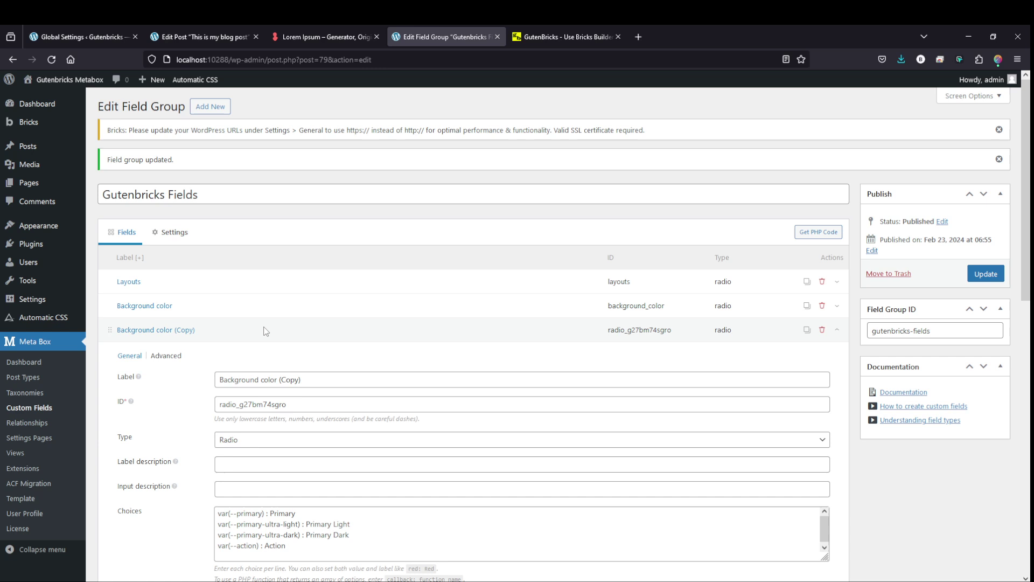
scroll(264, 331, "down", 2)
scroll(266, 332, "down", 1)
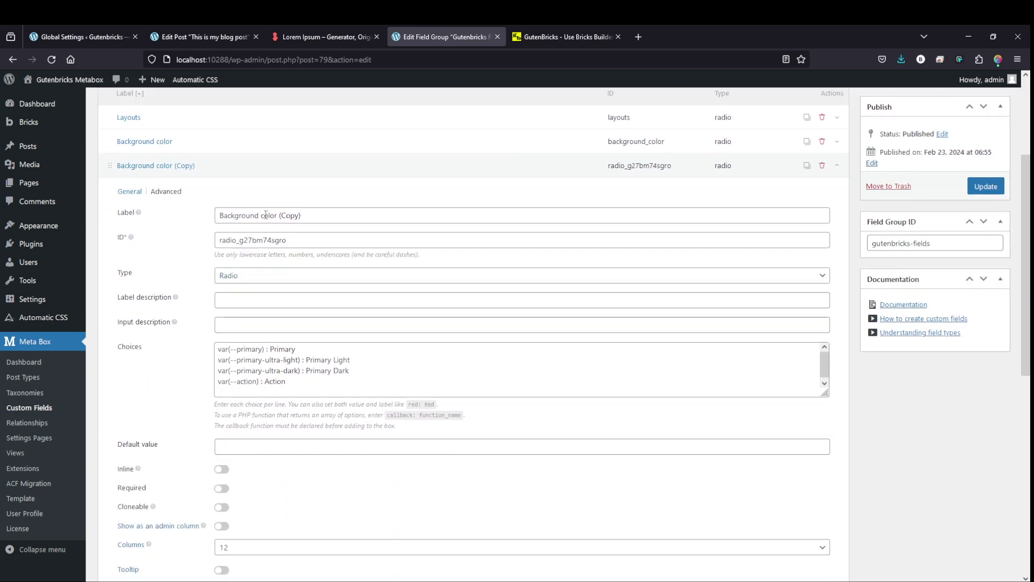
left_click_drag(265, 215, 363, 216)
type("Text co")
key("BackSpace")
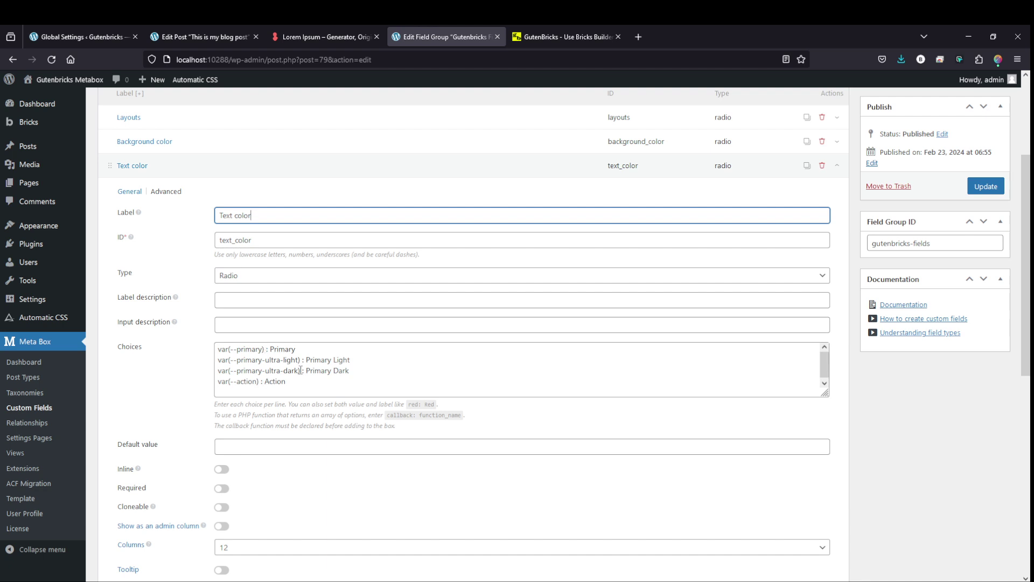
Set Text color's default value to var(--primary-ultra-dark) and update the group.
left_click_drag(301, 370, 207, 376)
key("ctrl+c")
left_click(254, 446)
key("ctrl+v")
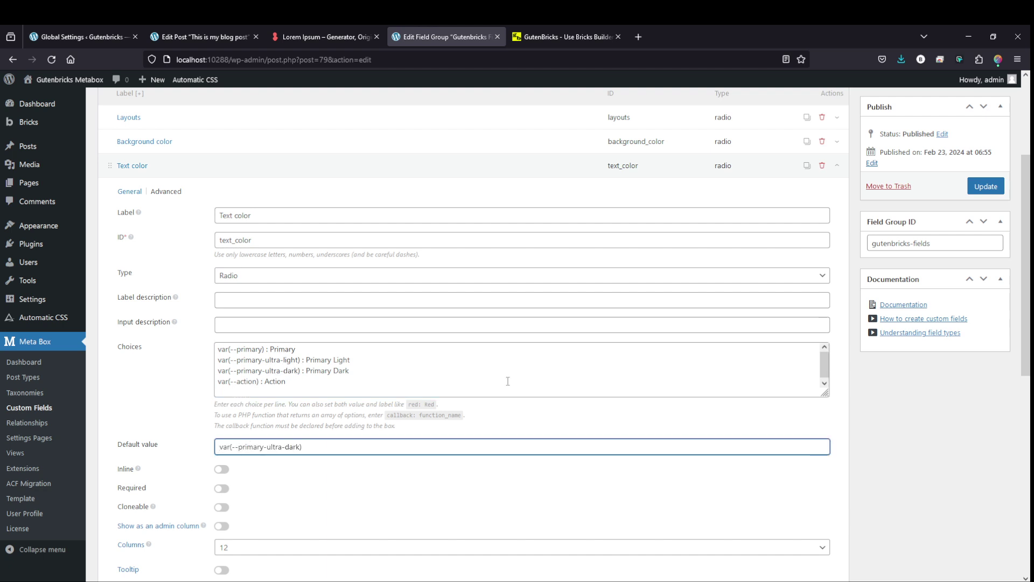
left_click(987, 186)
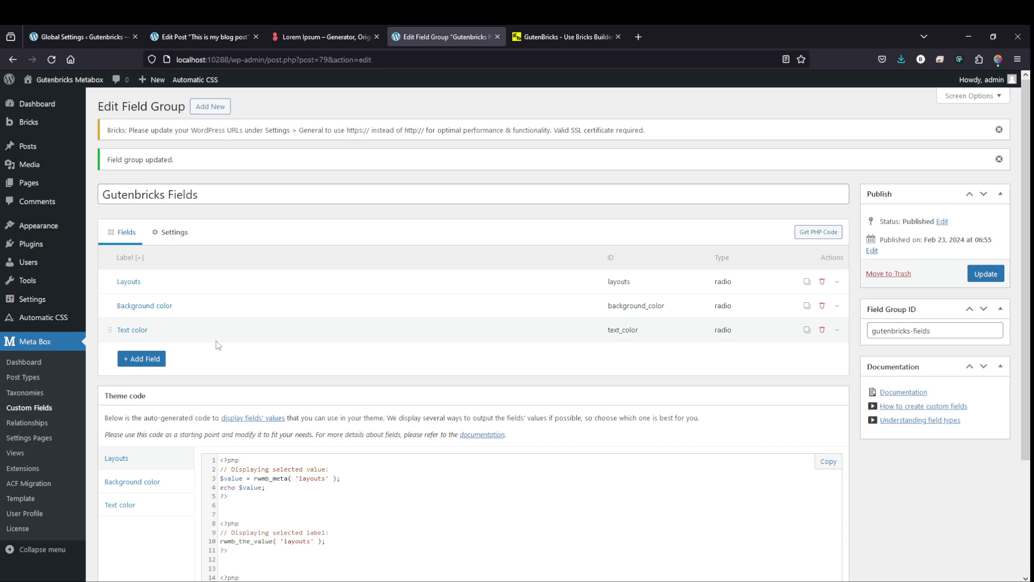
Set Background color's default value to var(--primary-ultra-light) and update again.
left_click(193, 303)
scroll(242, 399, "down", 1)
scroll(242, 398, "down", 2)
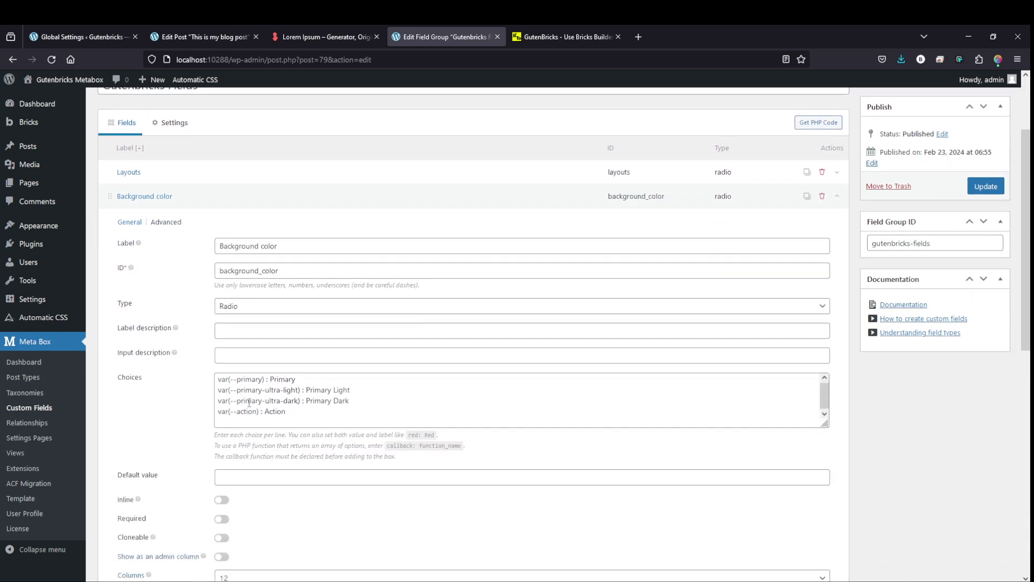
left_click_drag(301, 389, 185, 389)
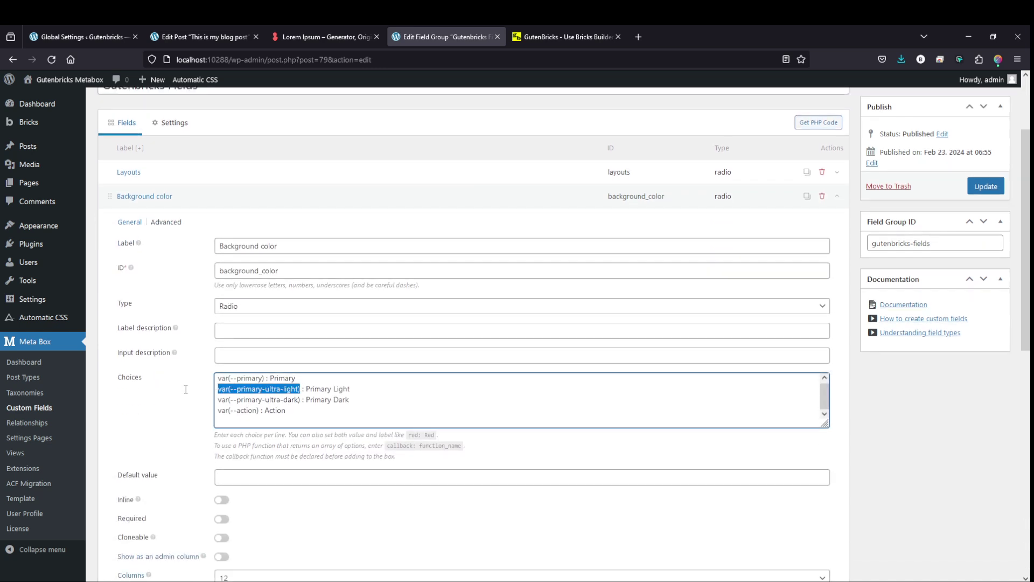
left_click(258, 477)
key("ctrl+v")
left_click(985, 186)
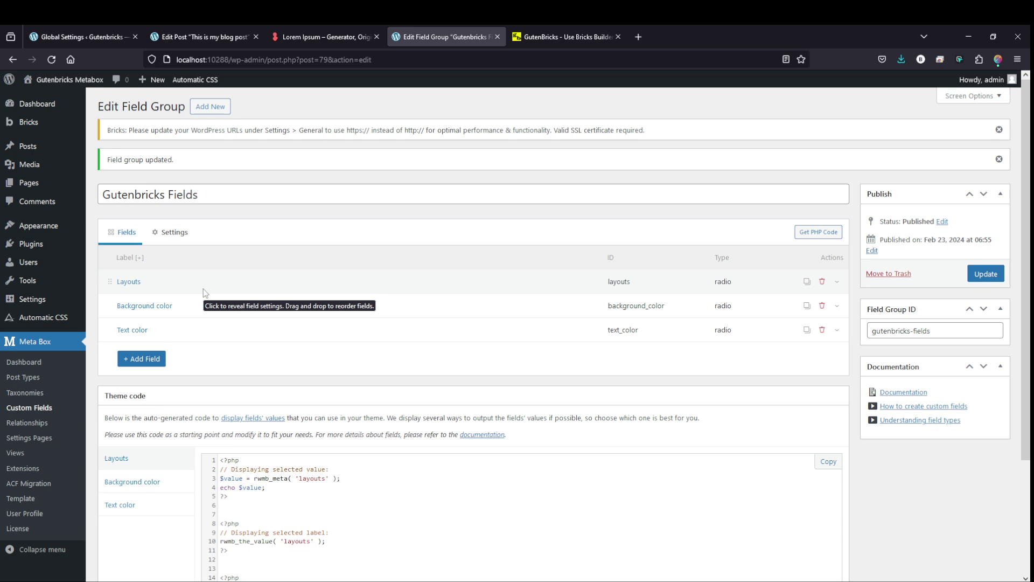
Change the field group's location from Post (post) to Template (bricks_template) and update.
left_click(170, 234)
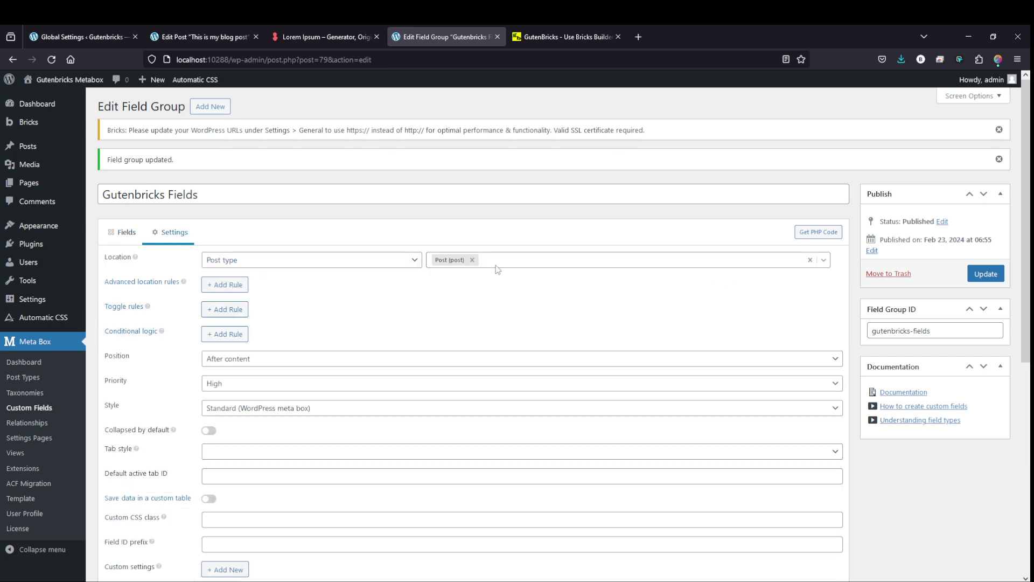
left_click(477, 261)
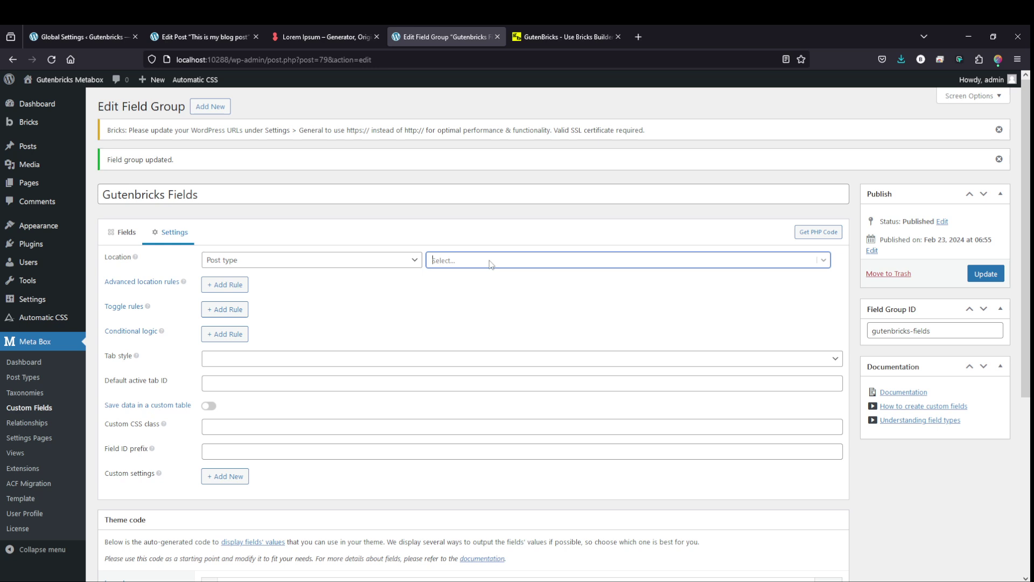
left_click(491, 262)
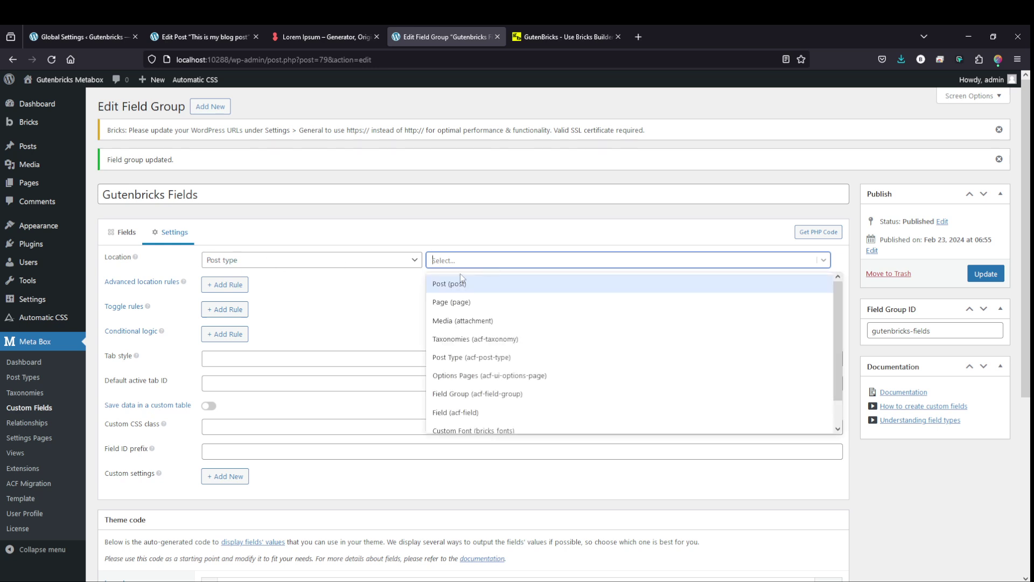
scroll(500, 370, "down", 1)
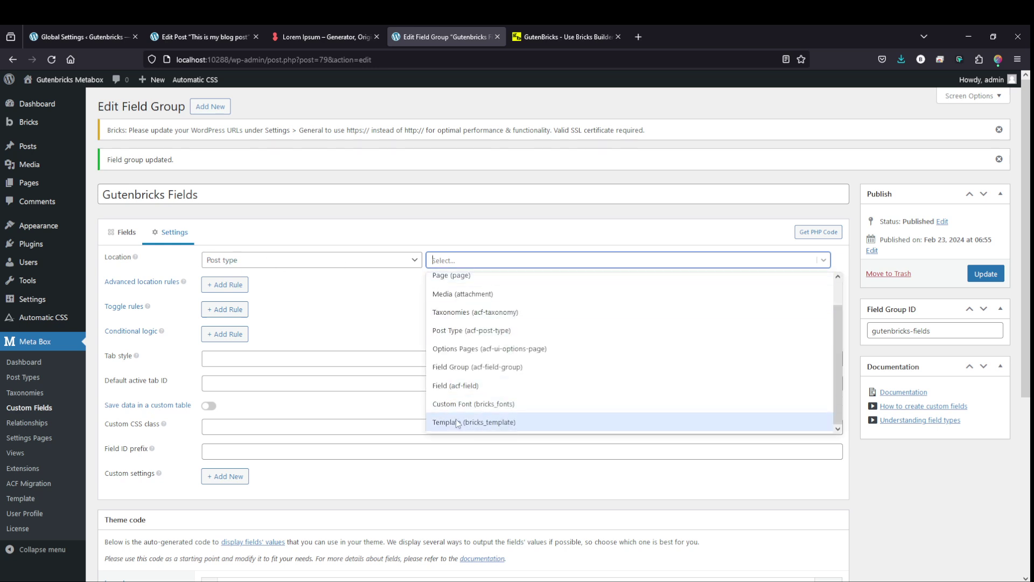
left_click(526, 423)
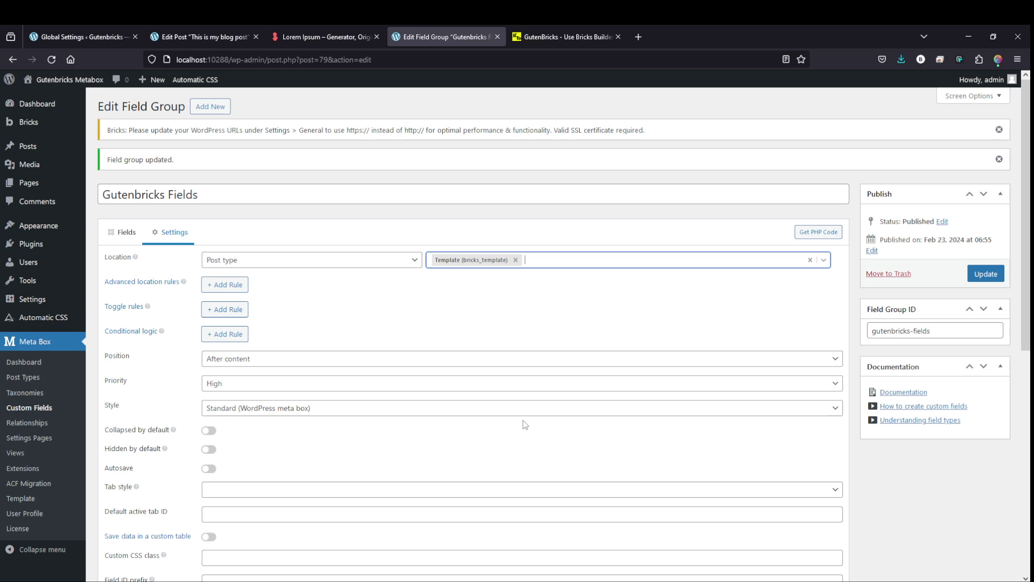
left_click(986, 274)
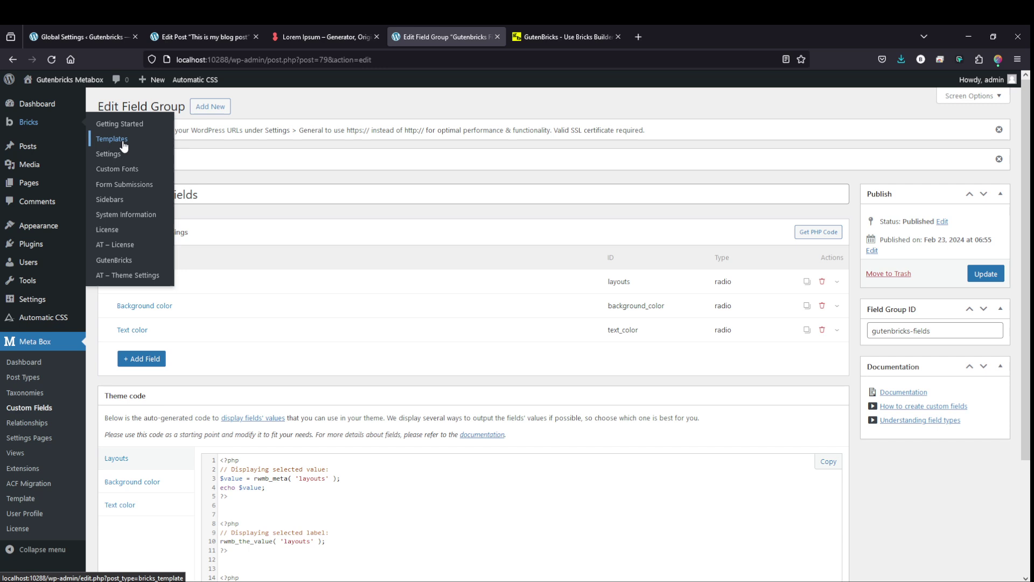
Create a Bricks template titled 'Heroes' of type GutenBricks - Block and publish it.
left_click(118, 143)
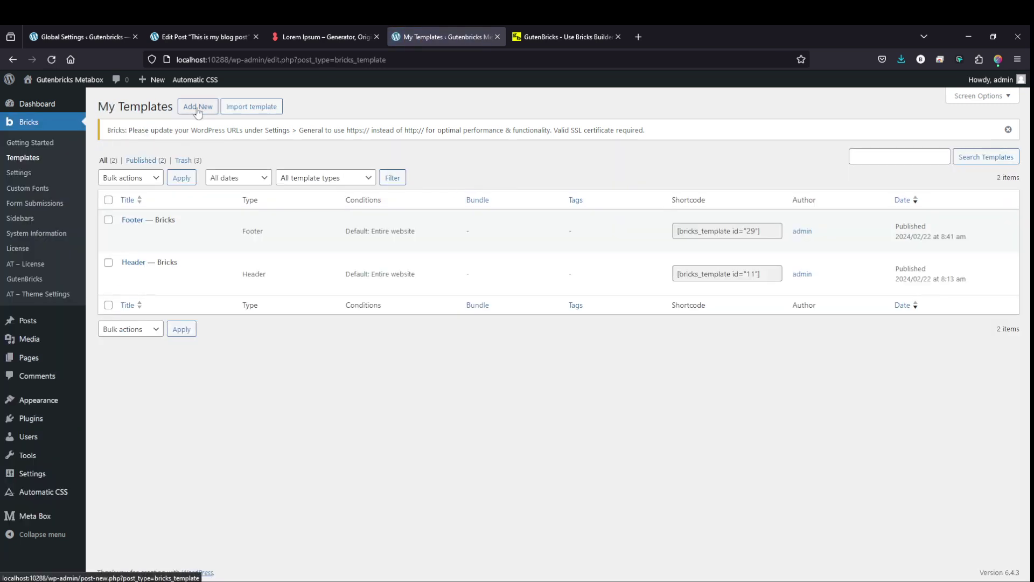
left_click(198, 108)
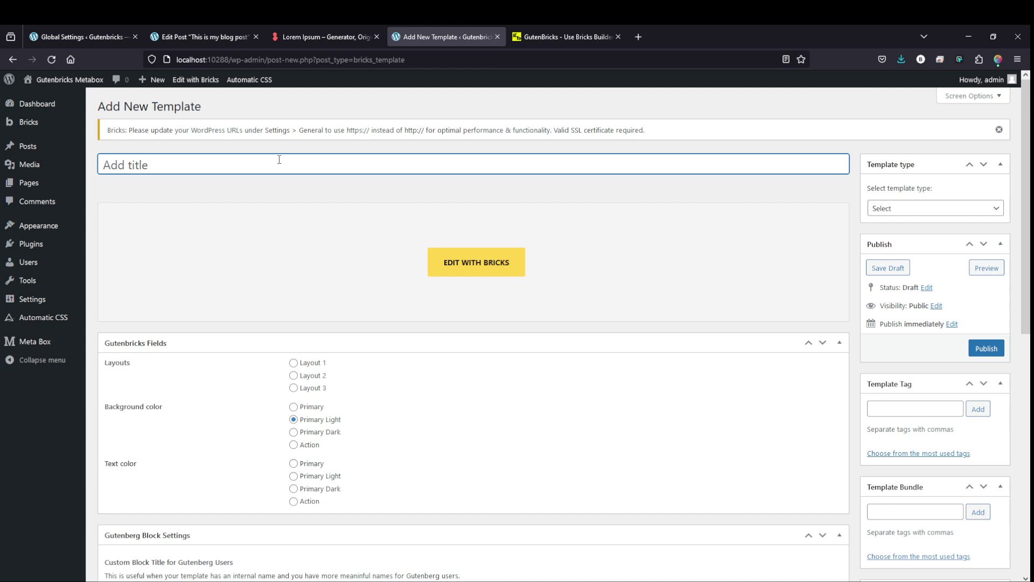
type("Heroes")
left_click(914, 214)
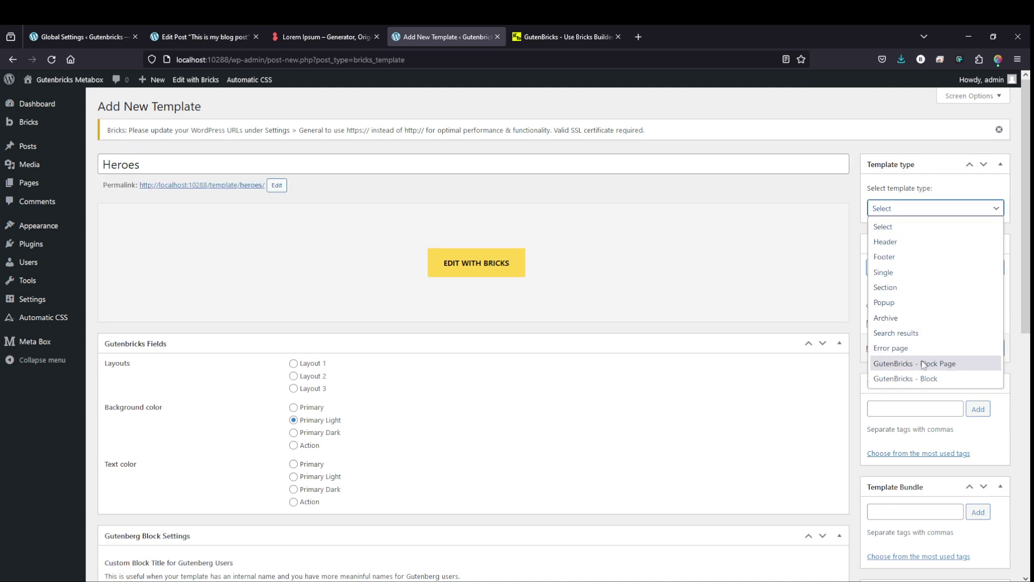
left_click(904, 380)
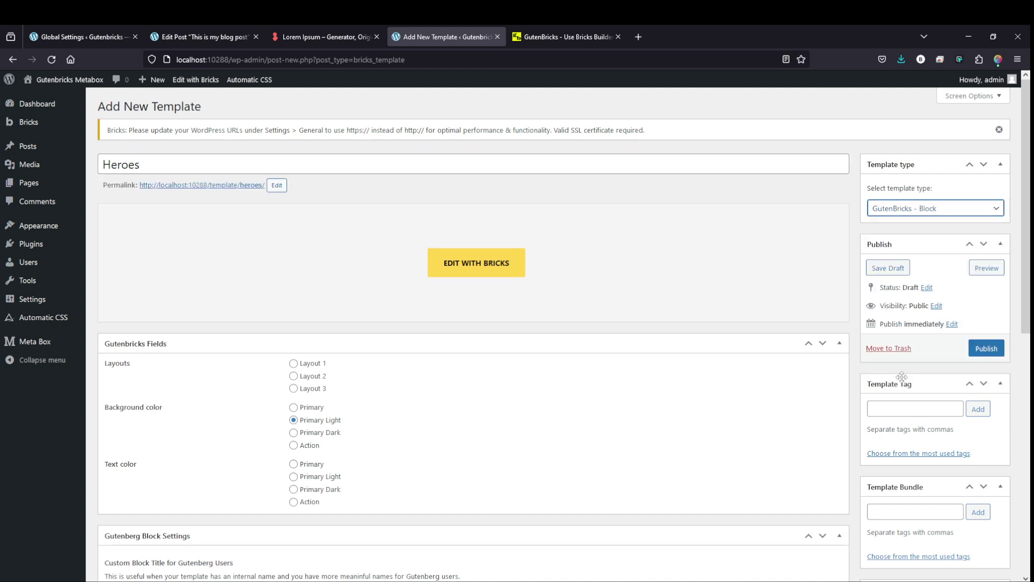
left_click(985, 349)
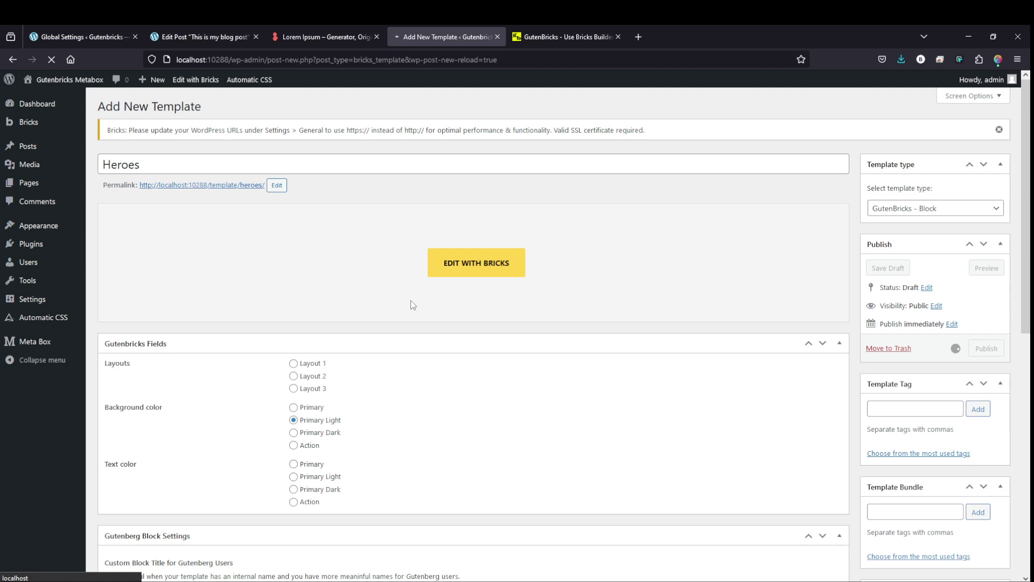
Open Heroes in Bricks Builder and insert the Hero Alpha section without its theme style.
left_click(488, 293)
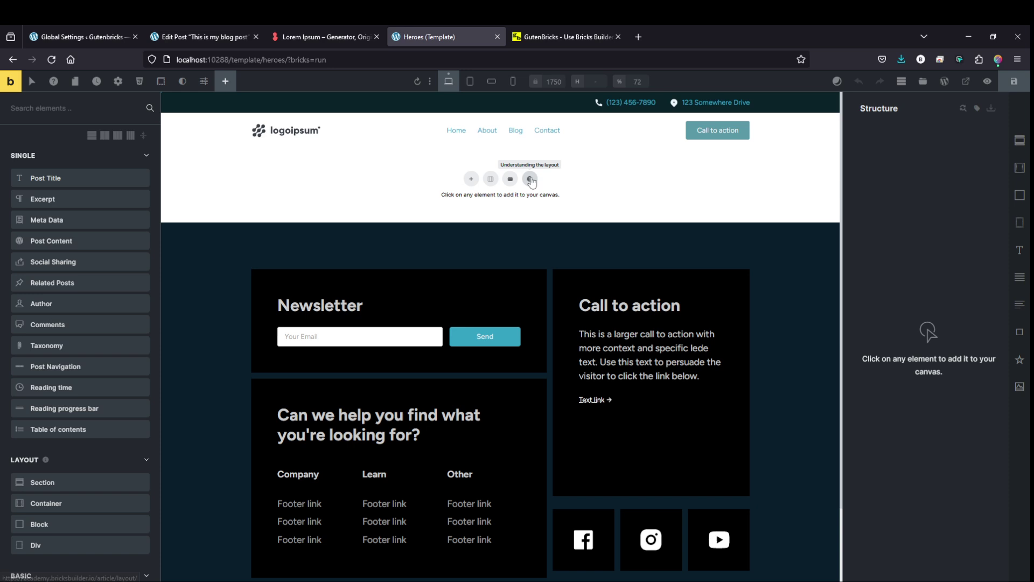
left_click(510, 178)
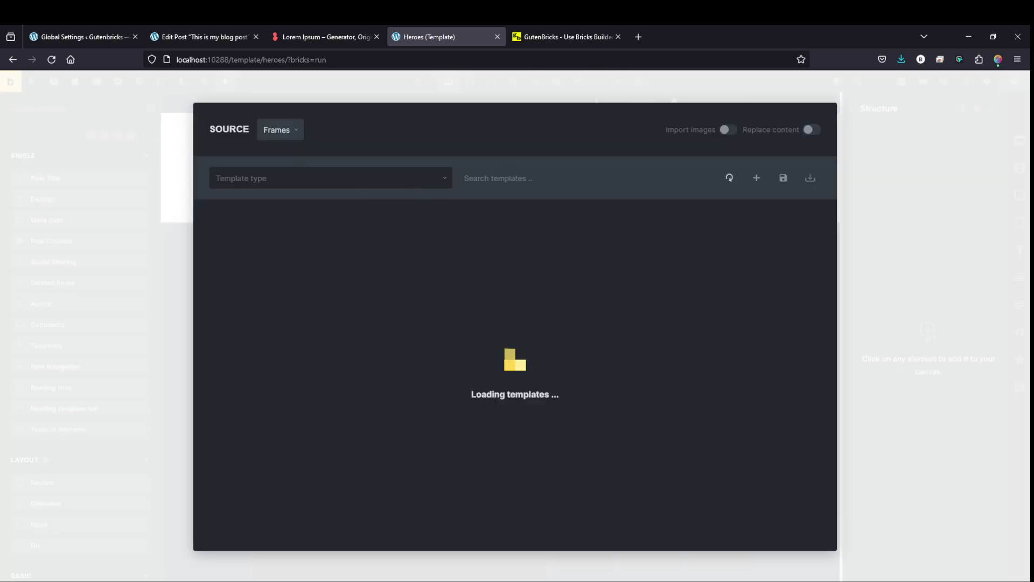
type("hero al")
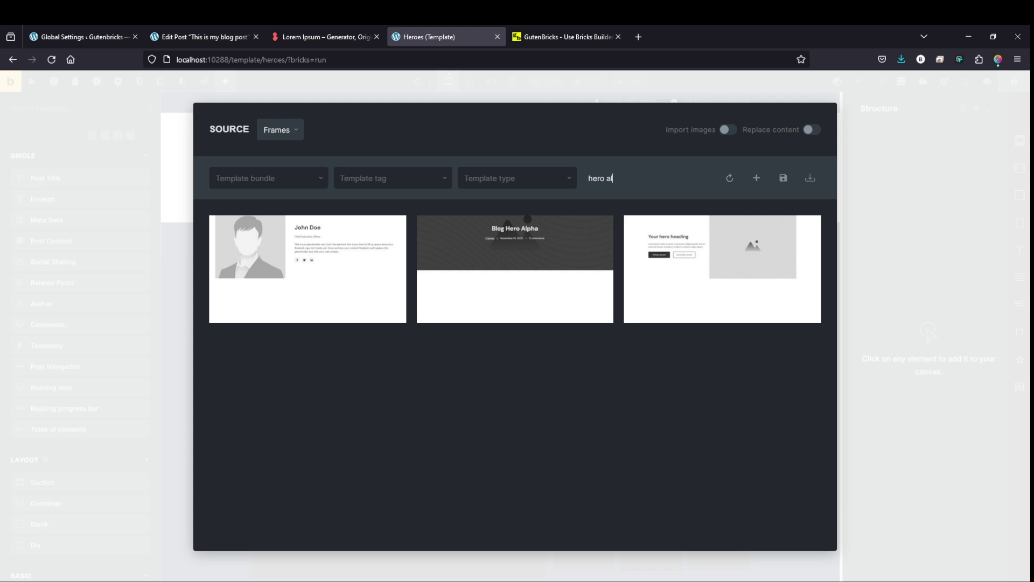
left_click(720, 277)
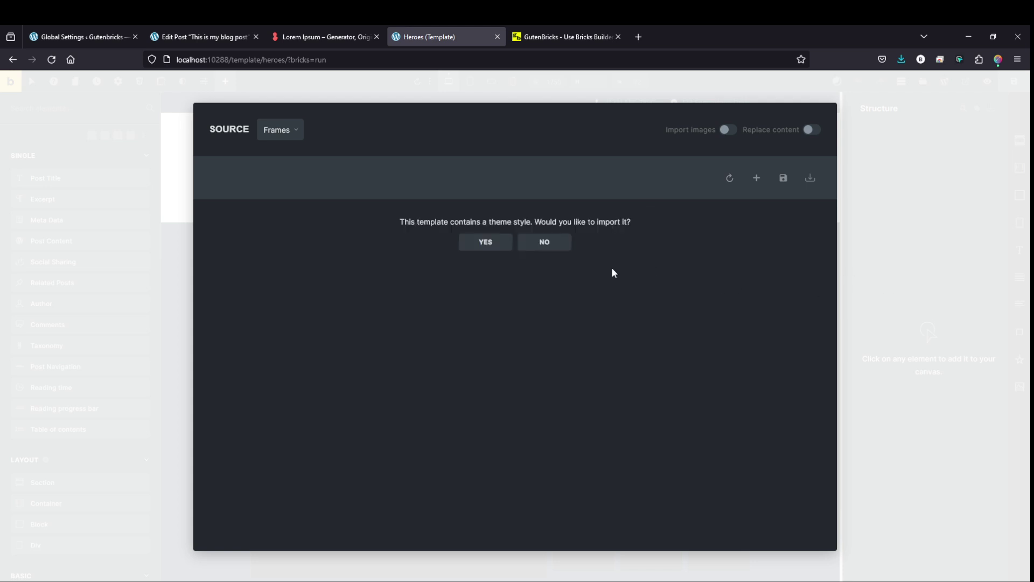
left_click(563, 242)
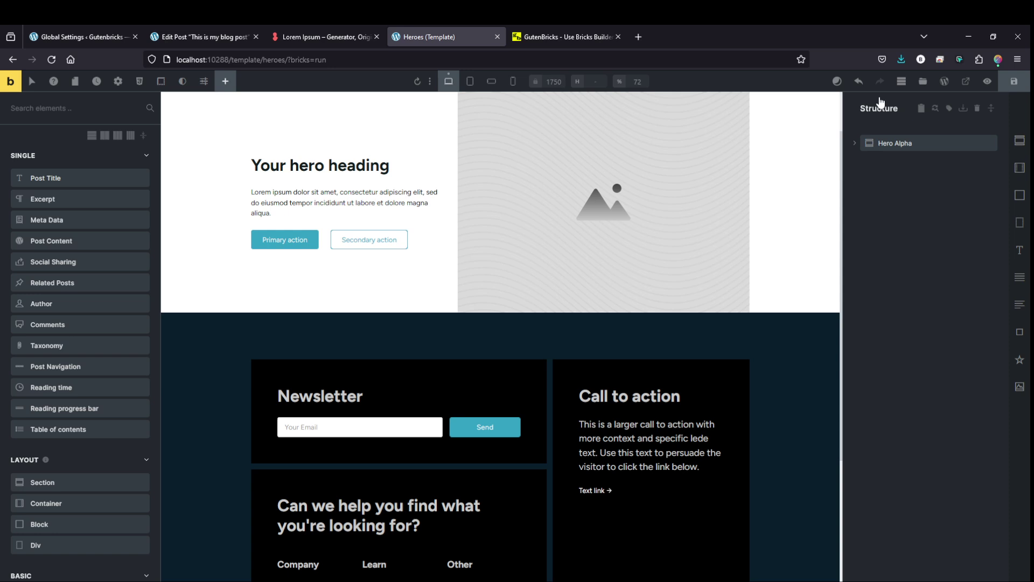
Insert the Hero Oscar section from the library, declining the theme style import.
left_click(923, 80)
left_click(522, 180)
type("her")
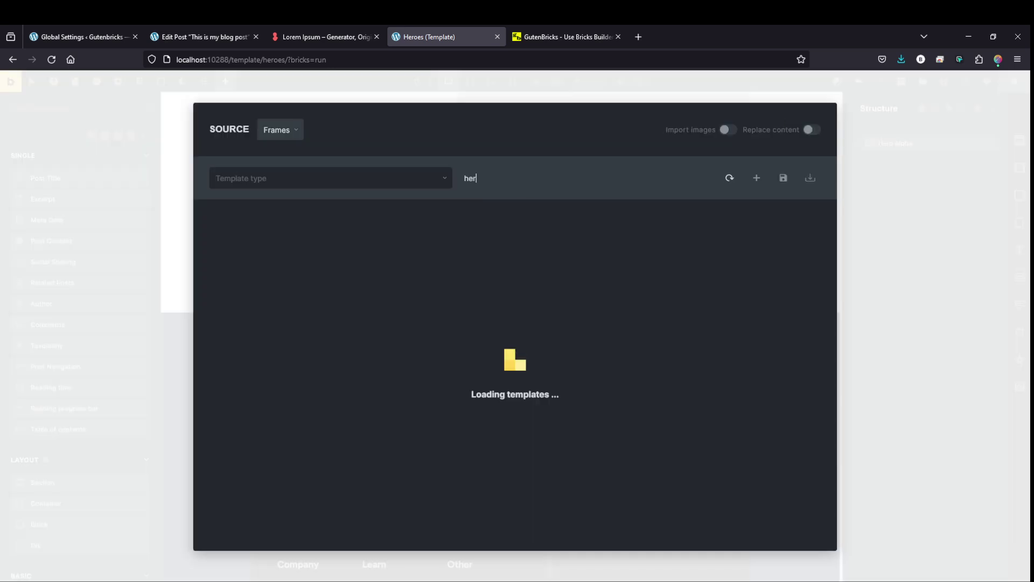
type("o")
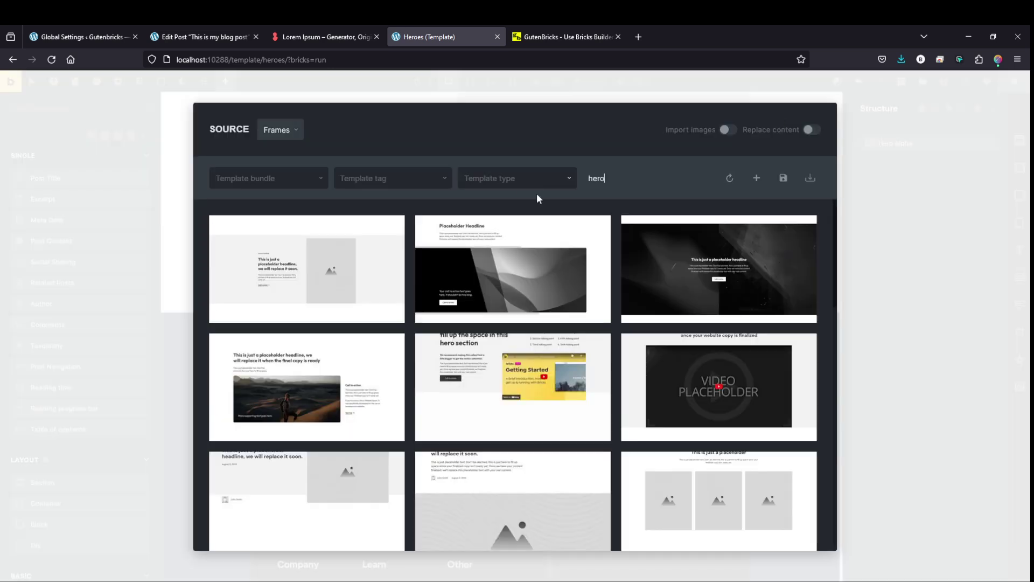
scroll(592, 312, "down", 6)
scroll(711, 398, "up", 4)
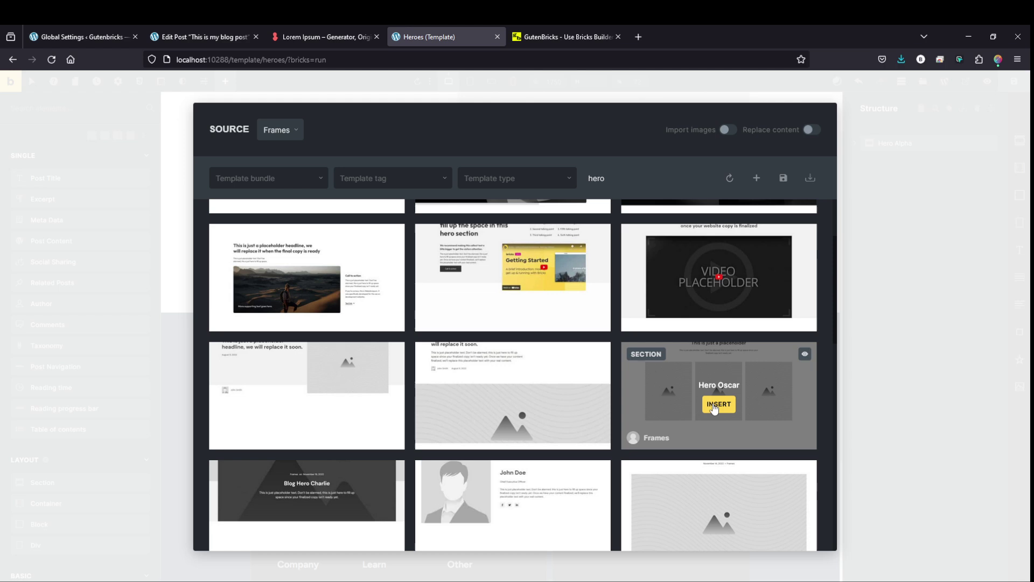
left_click(714, 409)
left_click(545, 241)
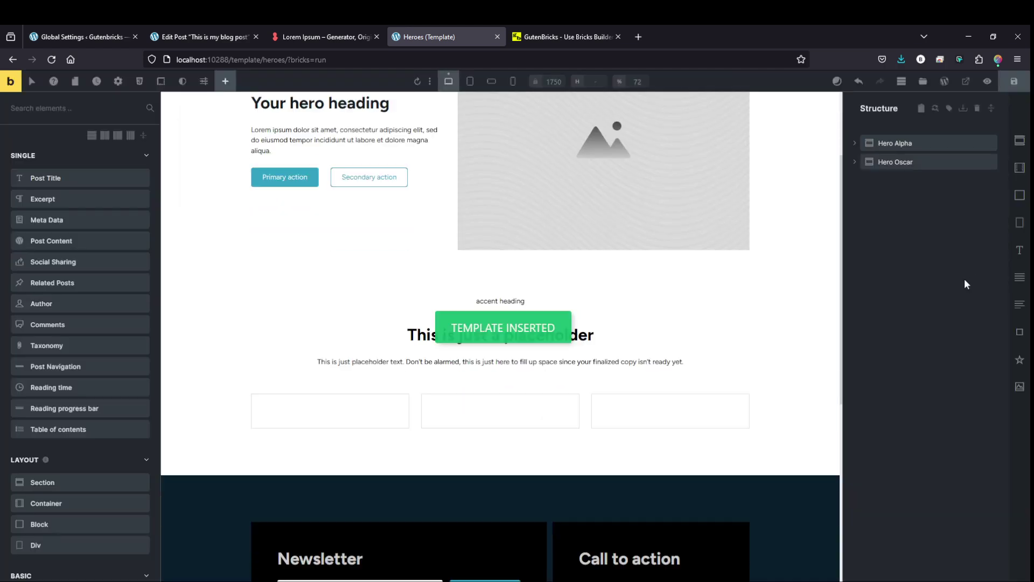
Insert the Hero Foxtrot section, again declining the theme style import.
left_click(923, 81)
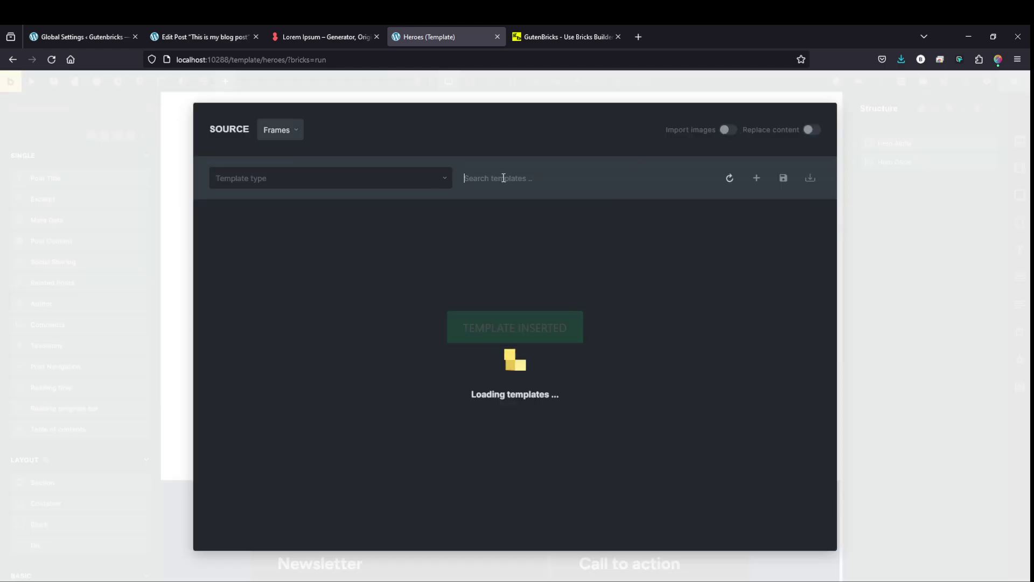
type("hero")
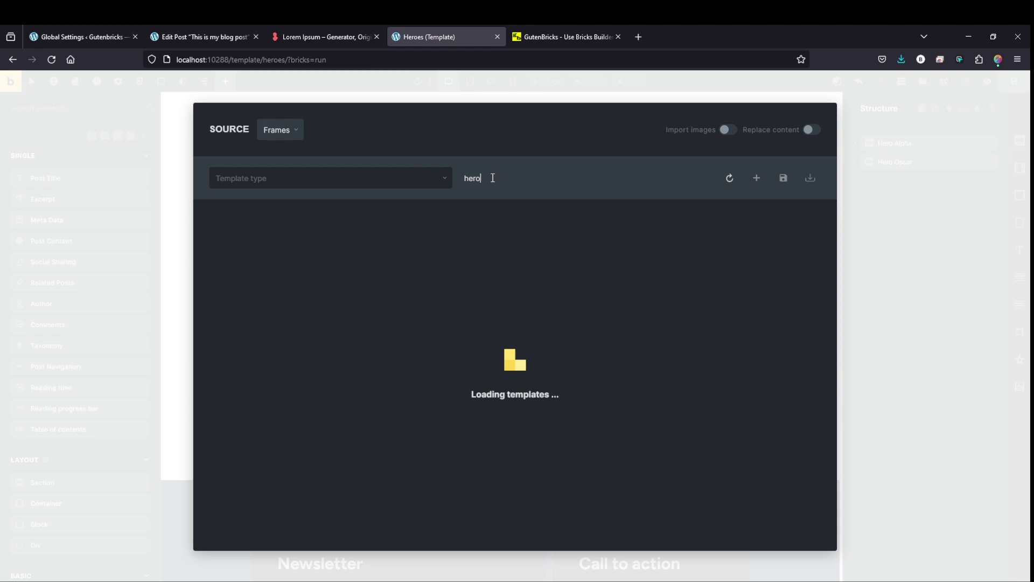
scroll(408, 369, "down", 5)
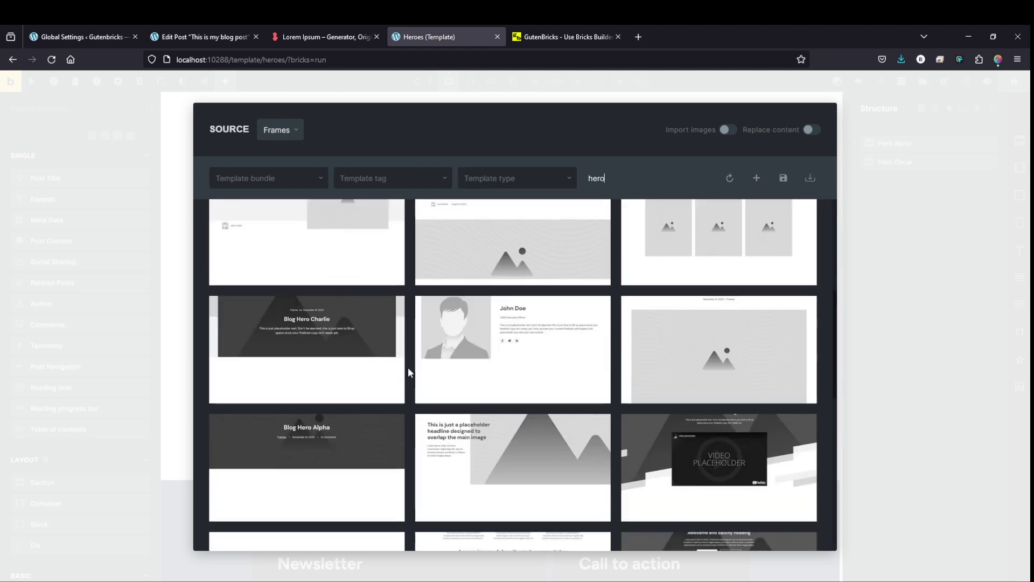
scroll(409, 367, "down", 4)
mouse_move(513, 495)
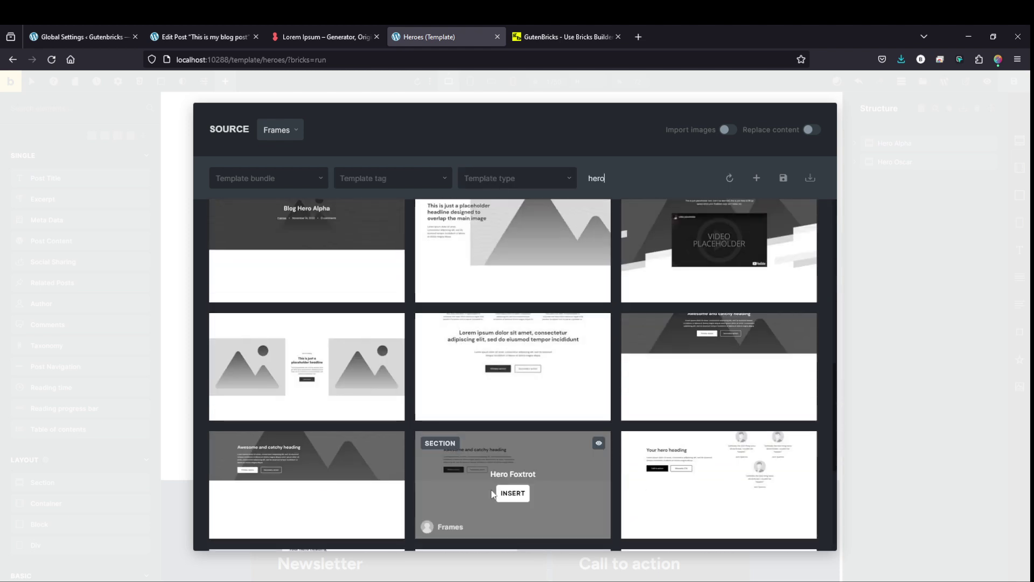
left_click(513, 494)
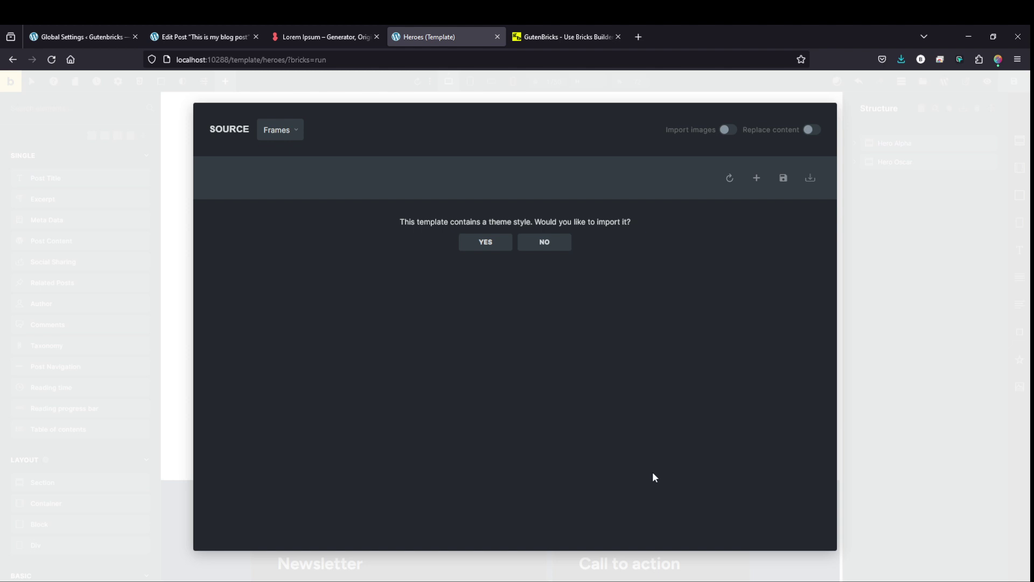
left_click(544, 240)
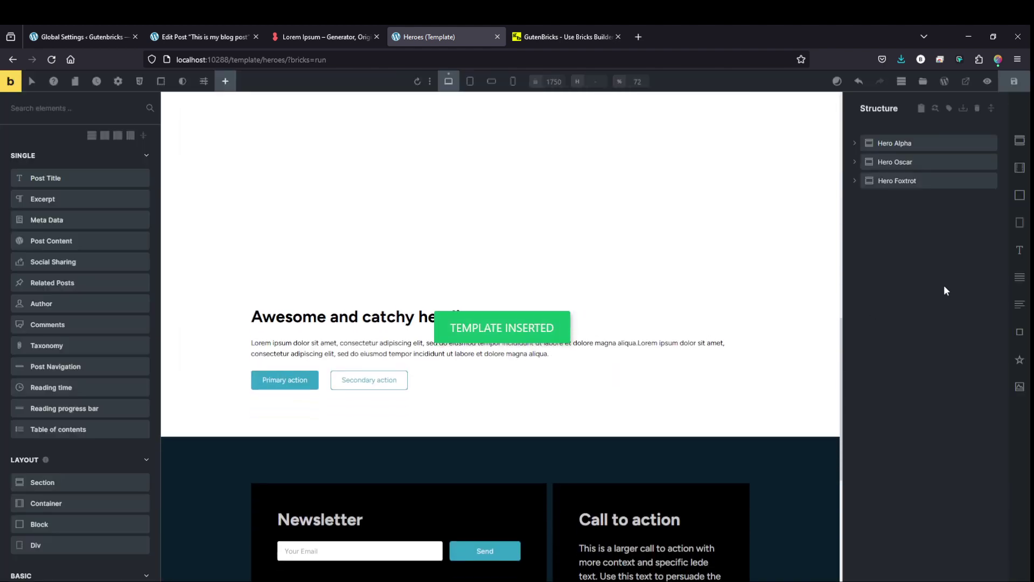
Give Hero Alpha a dynamic data condition: {mb_bricks_template_layouts} contains layout_1.
scroll(785, 313, "up", 4)
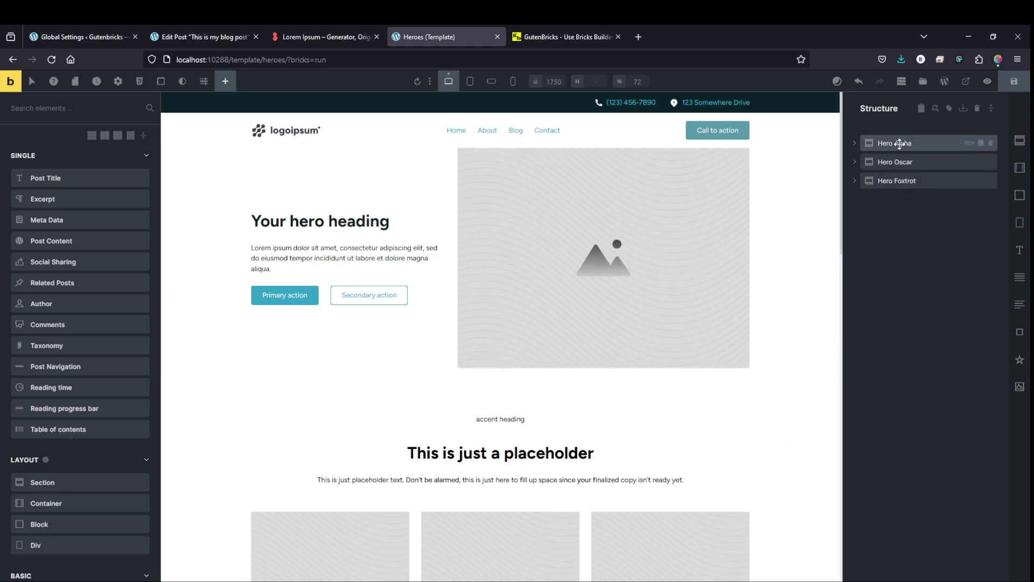
left_click(900, 143)
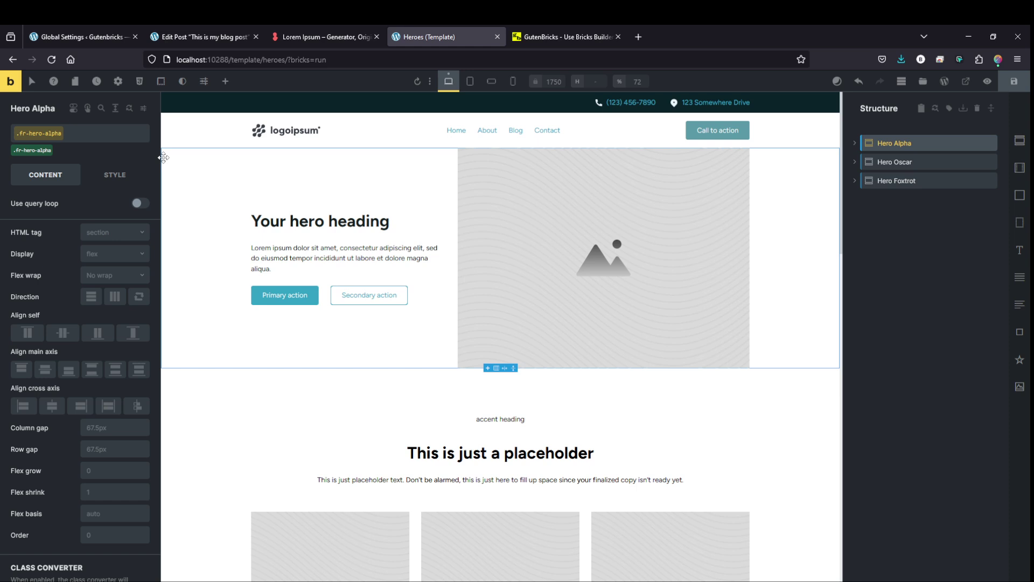
left_click(73, 108)
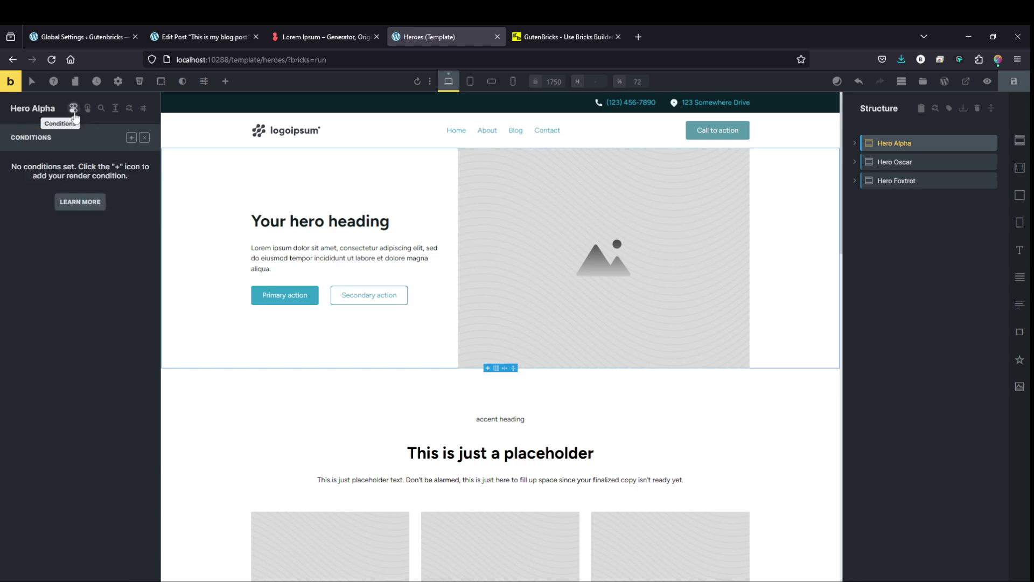
left_click(131, 138)
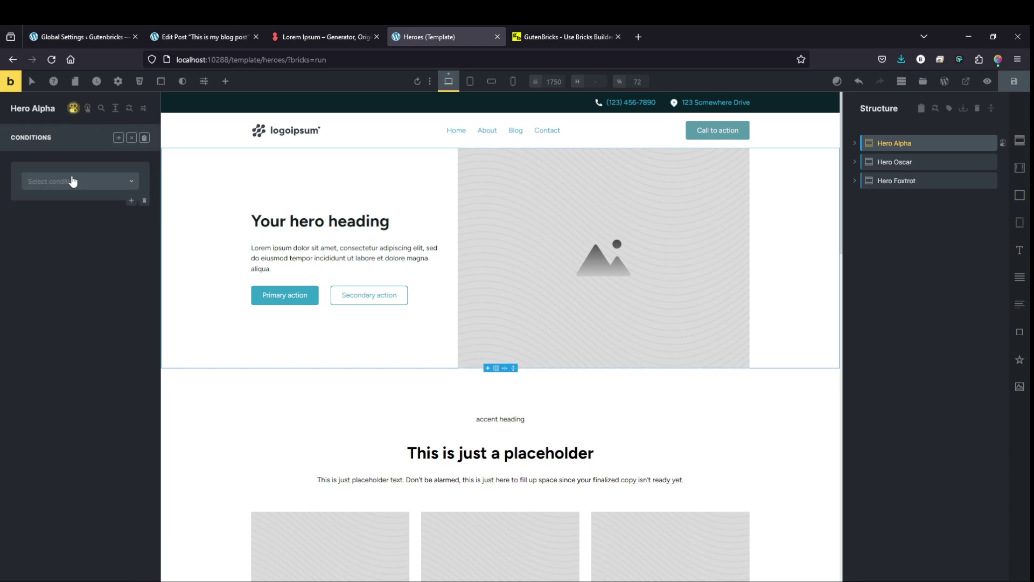
left_click(67, 182)
scroll(68, 187, "down", 3)
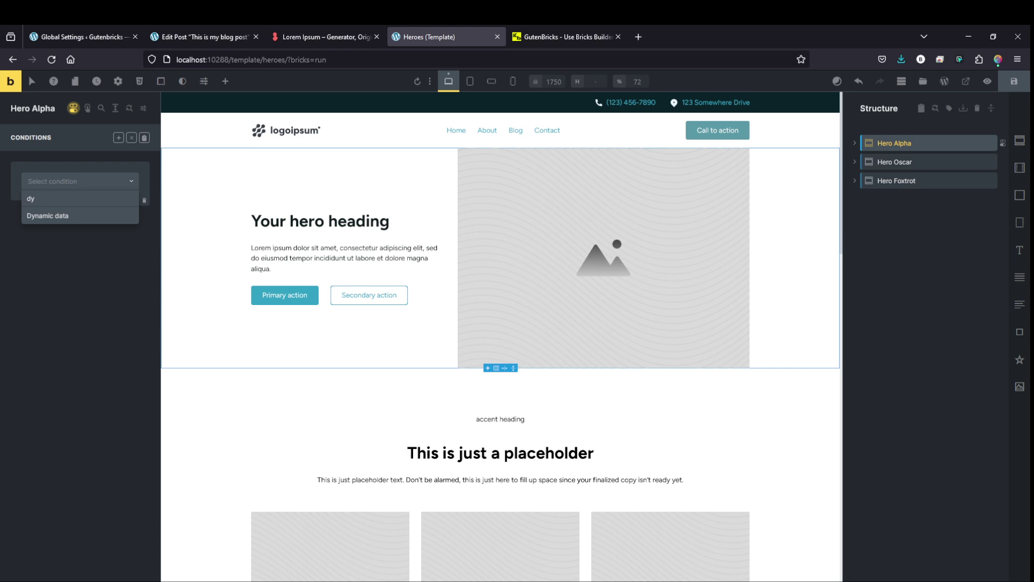
left_click(68, 220)
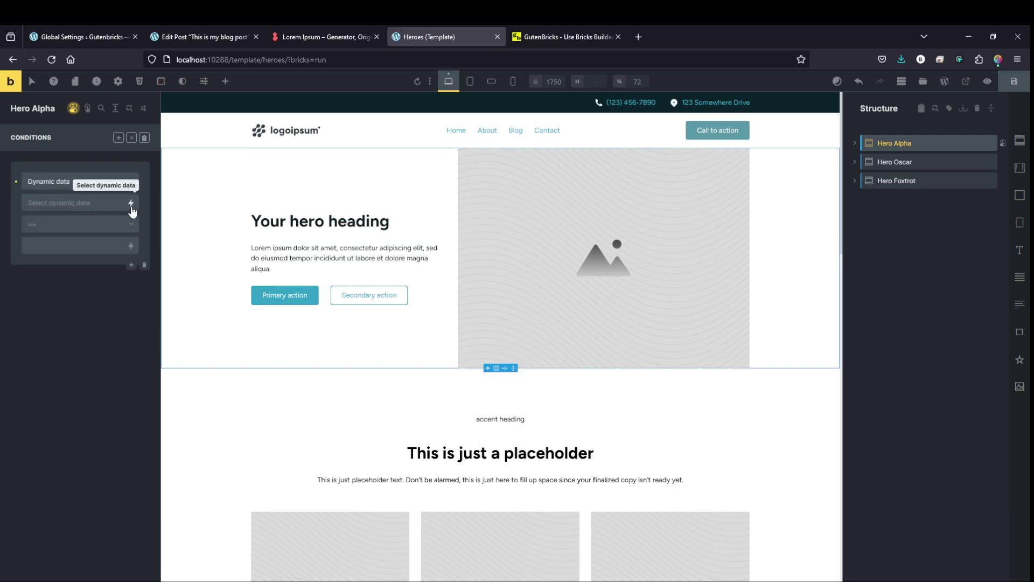
left_click(131, 203)
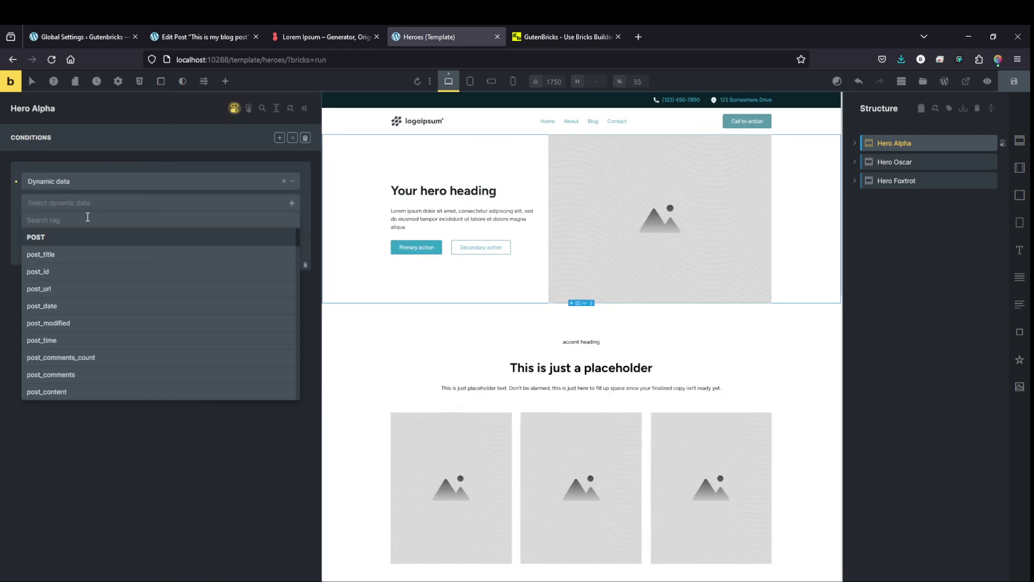
type("lay")
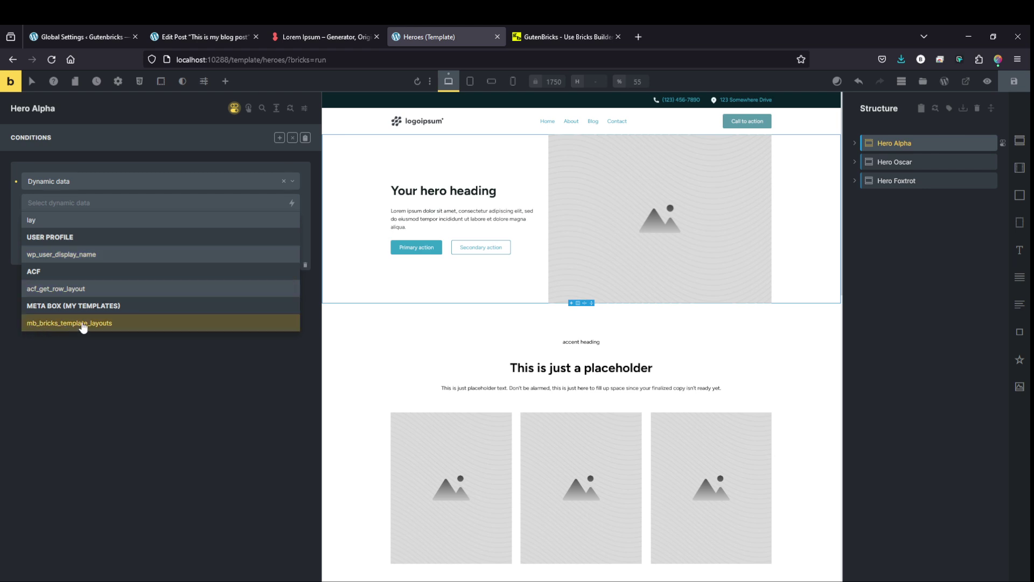
left_click(82, 327)
left_click(38, 225)
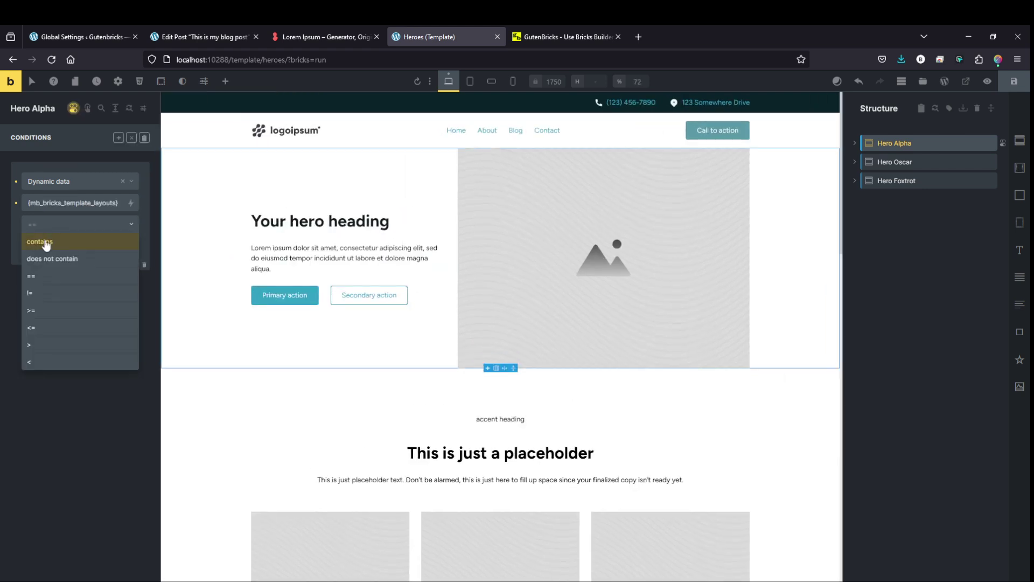
left_click(46, 243)
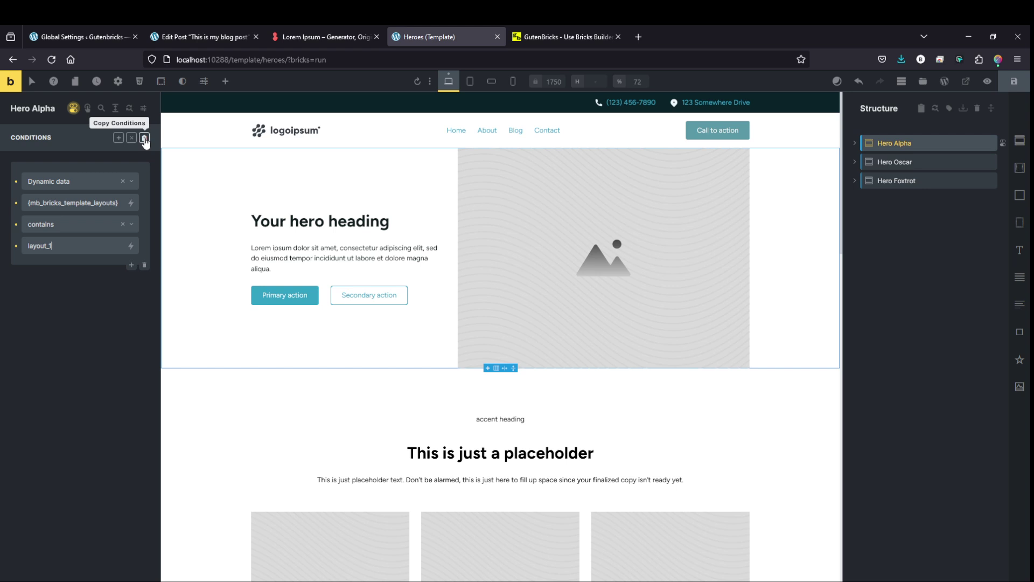
Copy Hero Alpha's conditions onto Hero Oscar and Hero Foxtrot, then save the template.
left_click(144, 139)
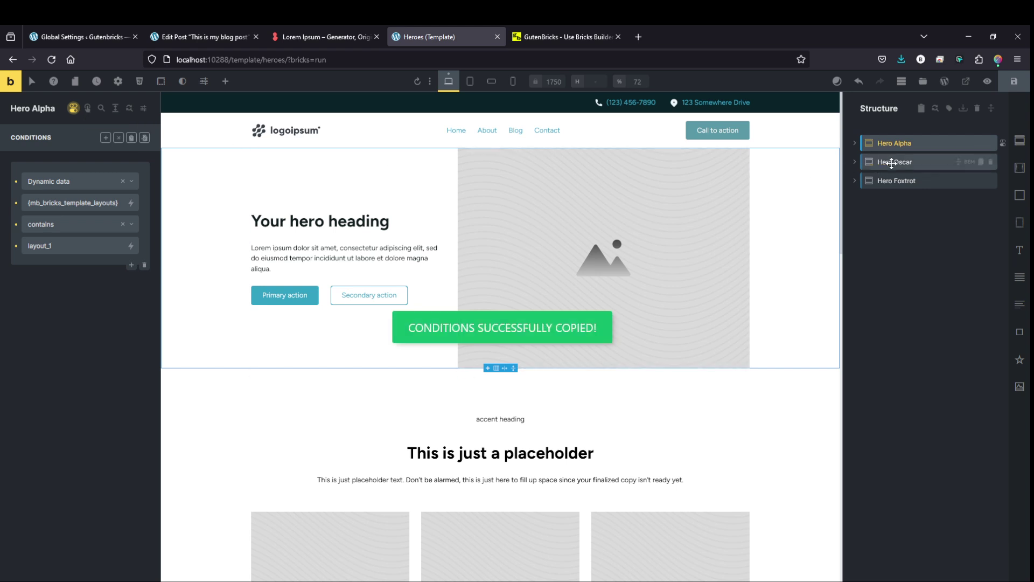
left_click(898, 162)
left_click(145, 138)
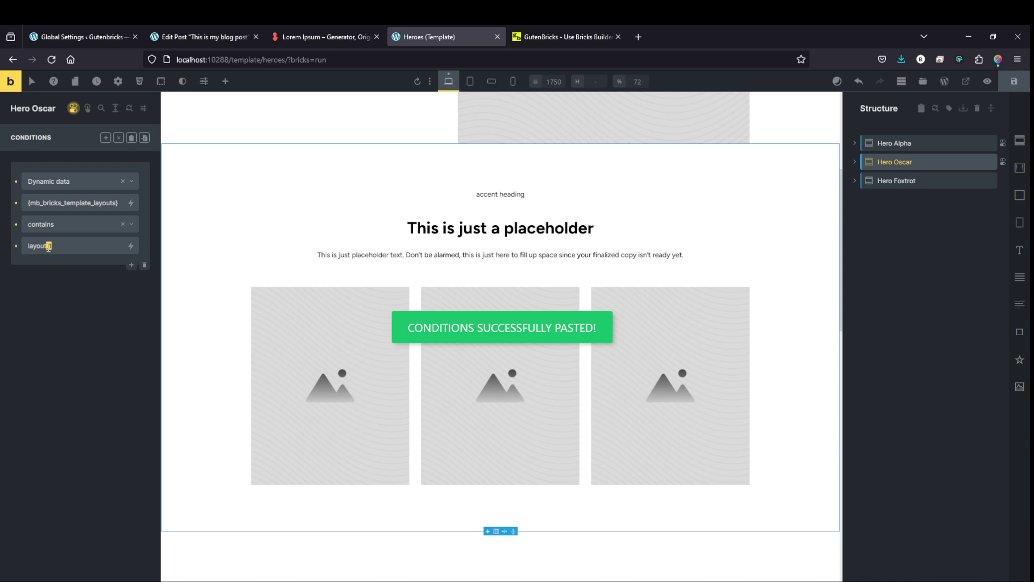
left_click(894, 181)
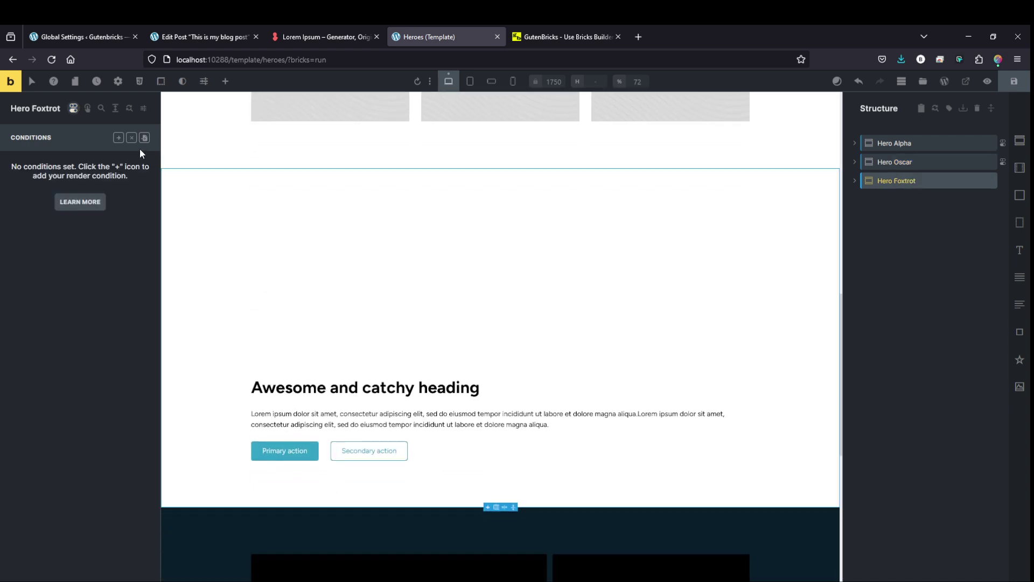
left_click(145, 138)
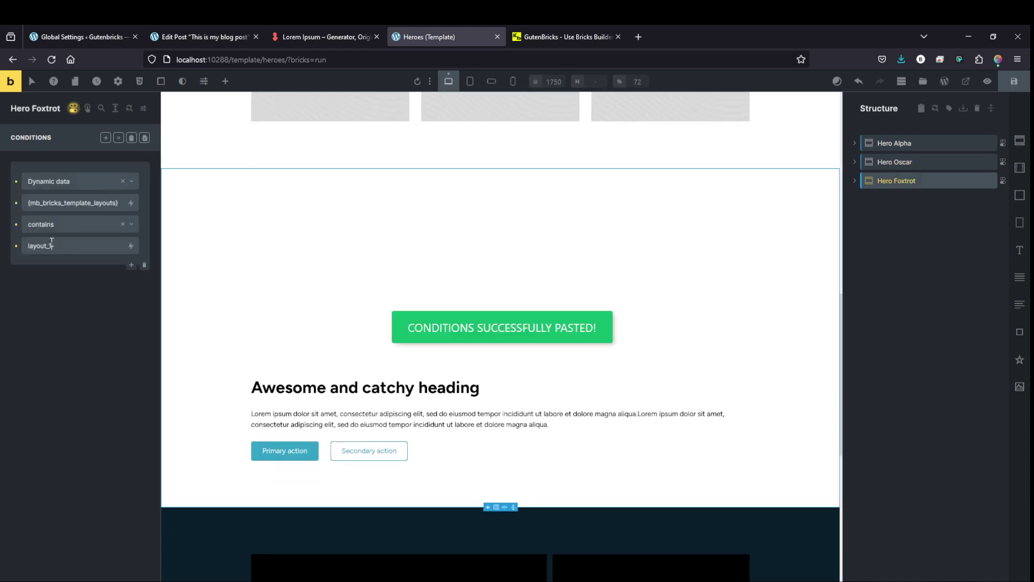
left_click(909, 208)
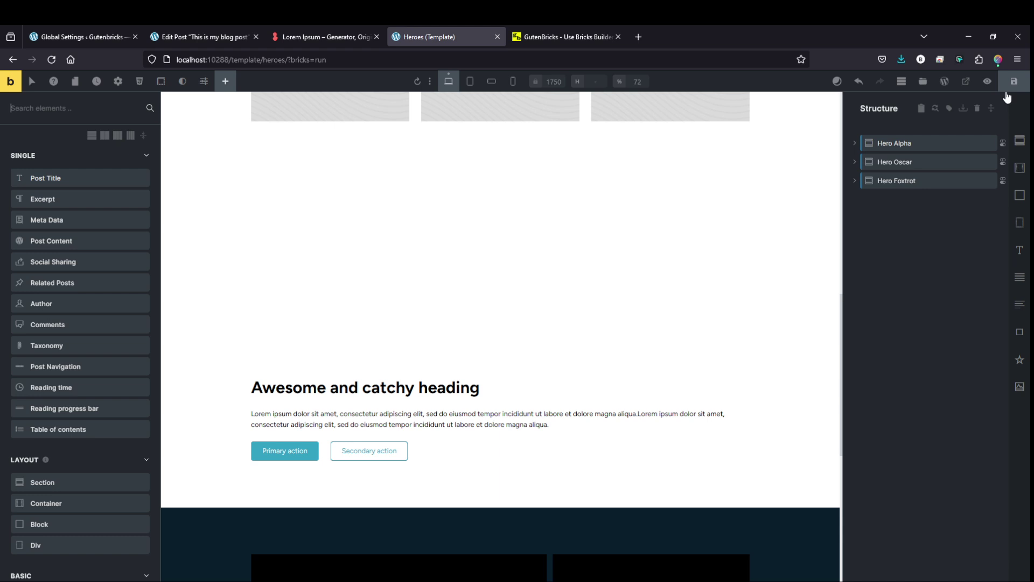
left_click(1014, 80)
left_click(890, 142)
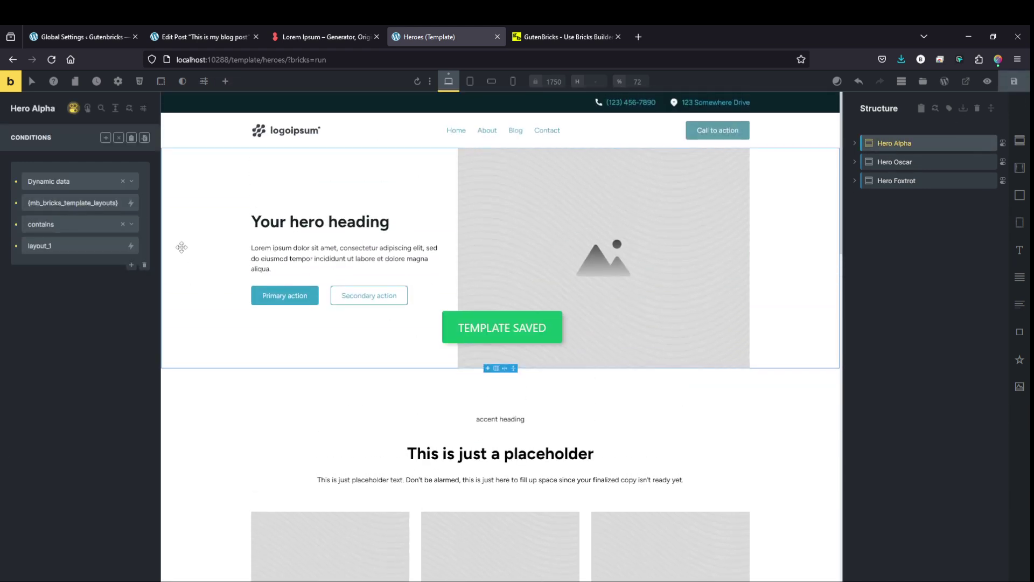
Set Hero Alpha's background colour to the raw {mb_bricks_template_background_color} tag.
left_click(189, 213)
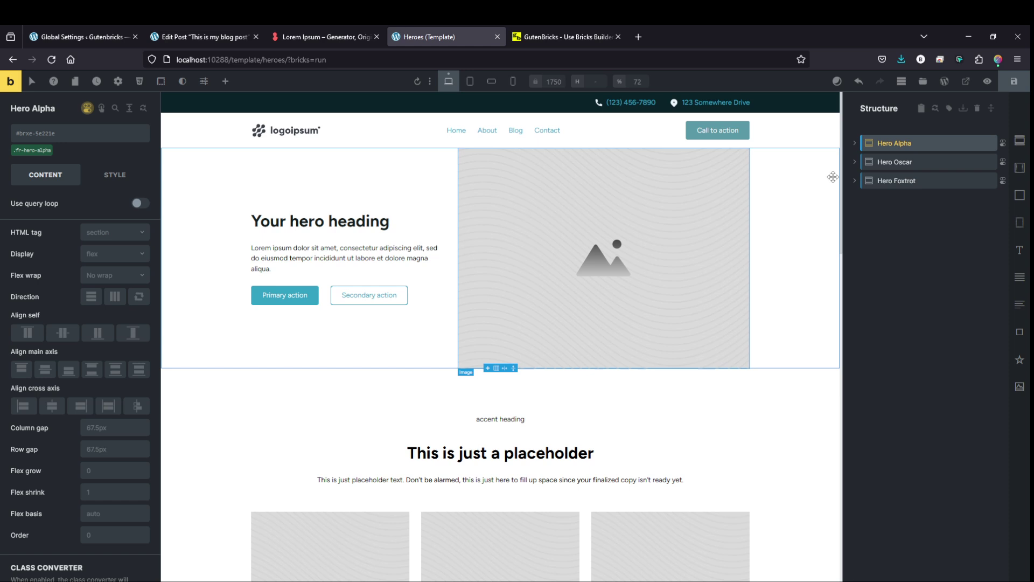
left_click(113, 175)
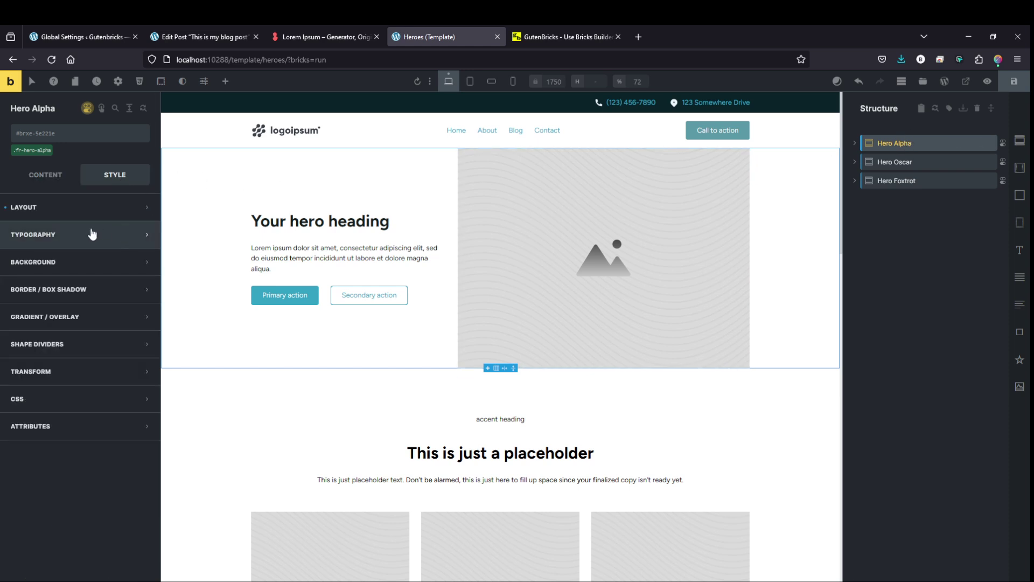
left_click(49, 263)
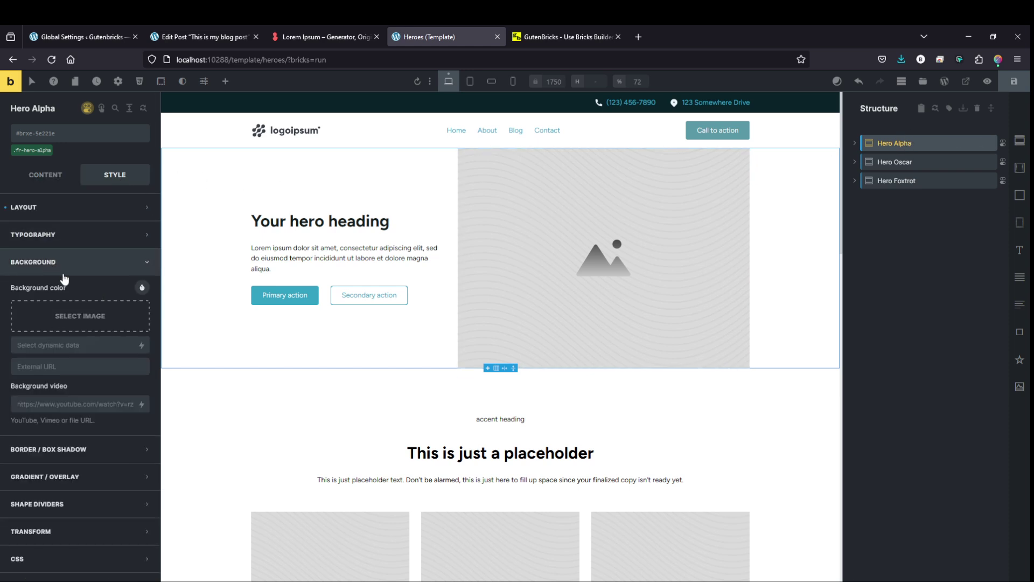
left_click(142, 289)
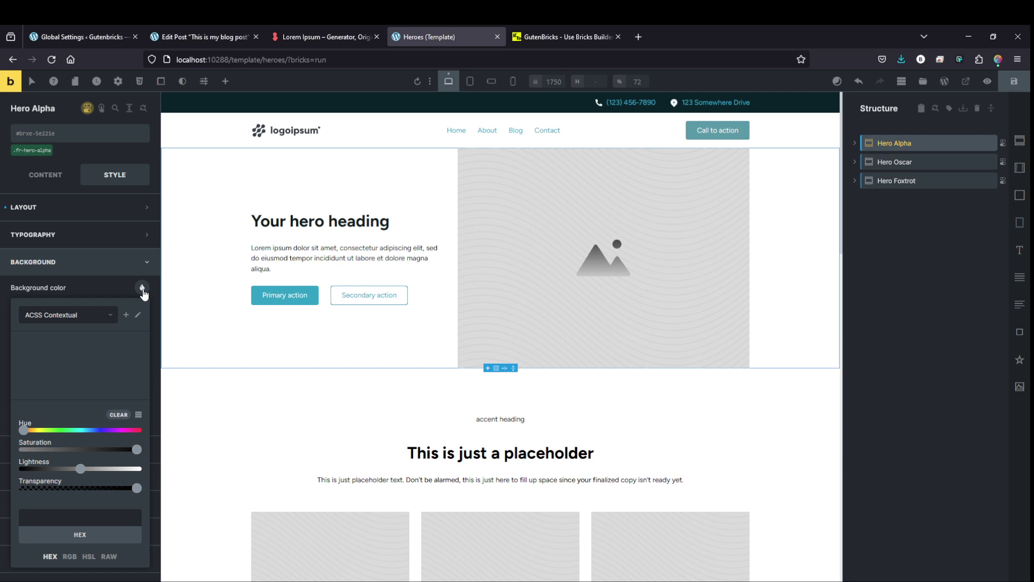
scroll(135, 302, "down", 1)
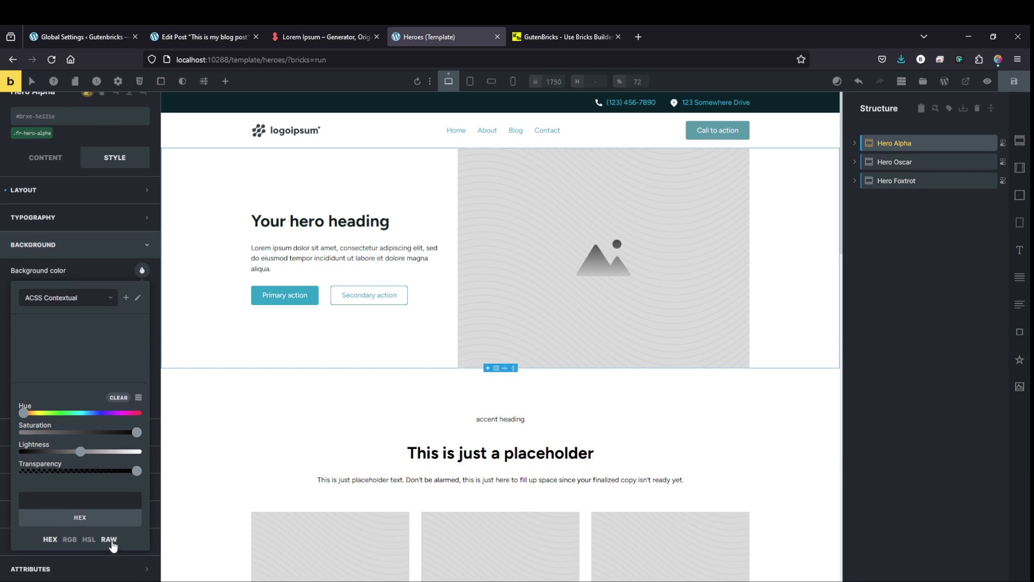
left_click(110, 541)
left_click(133, 501)
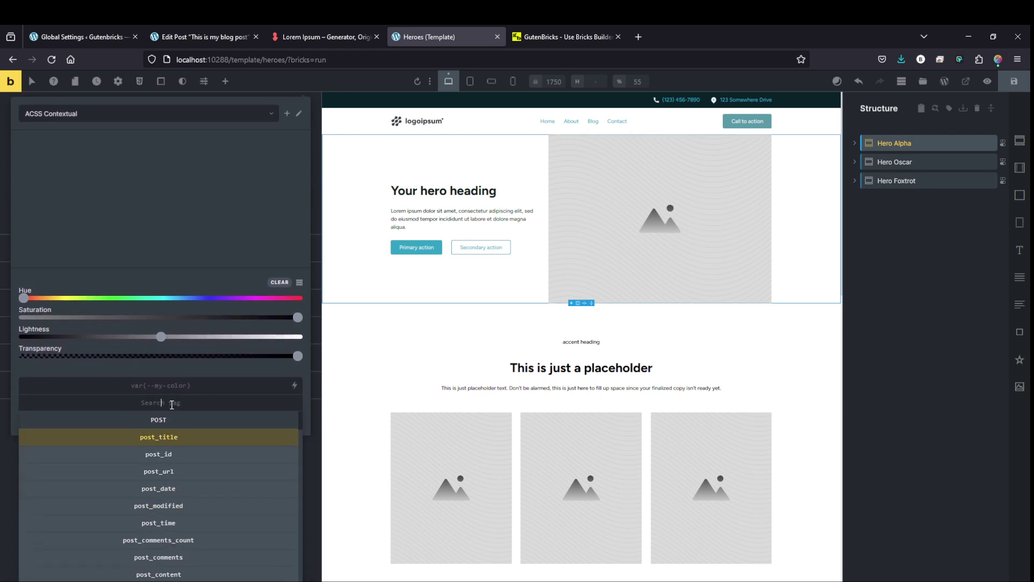
type("col")
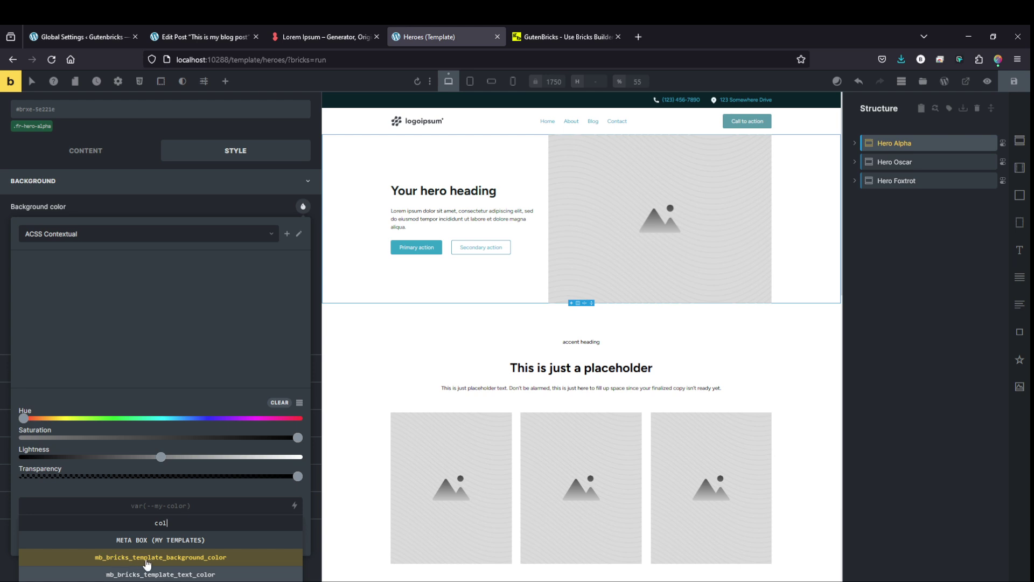
left_click(192, 557)
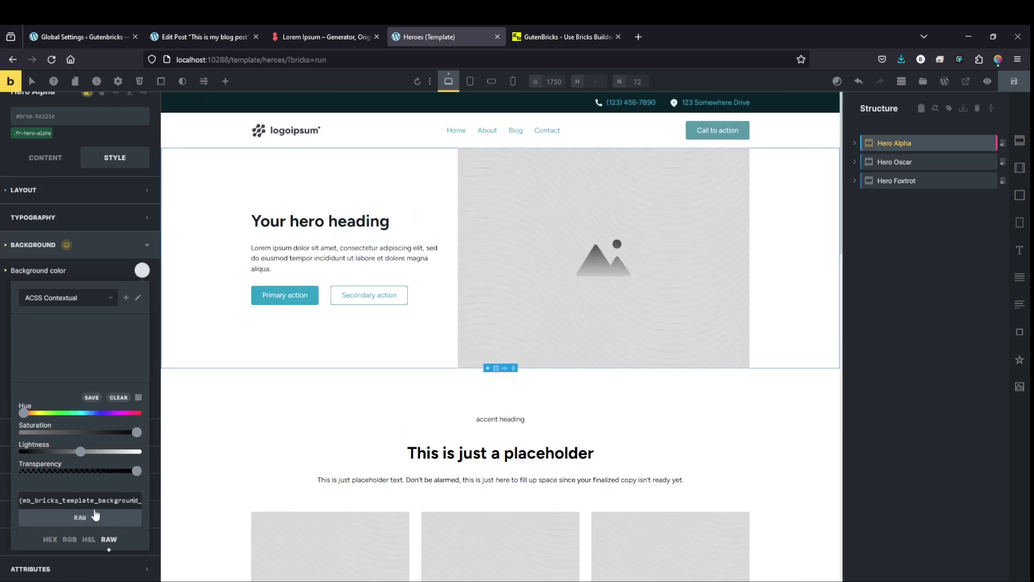
triple_click(75, 500)
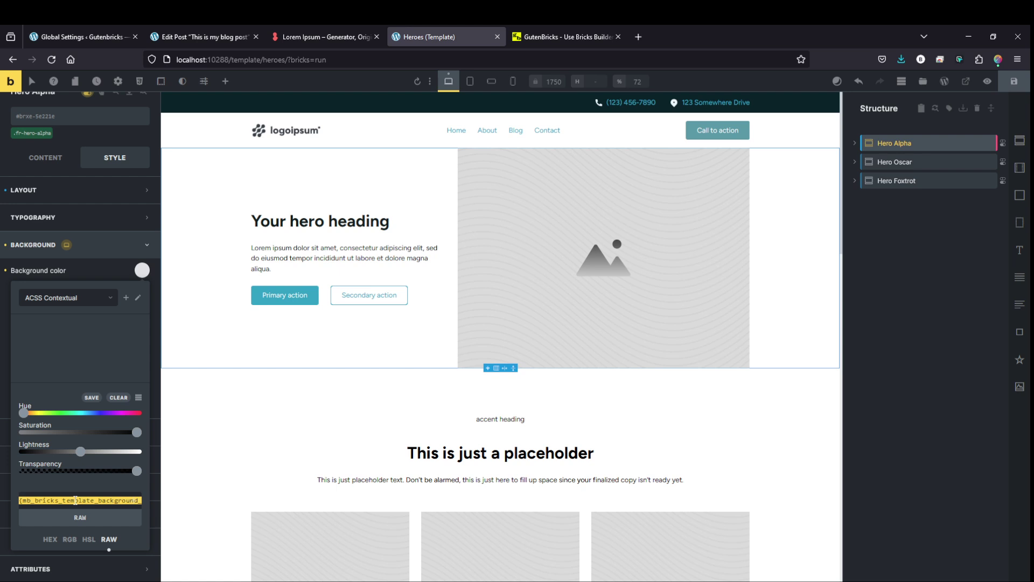
Style Hero Oscar by its ID, save, and paste the background colour tag as a raw value.
left_click(903, 161)
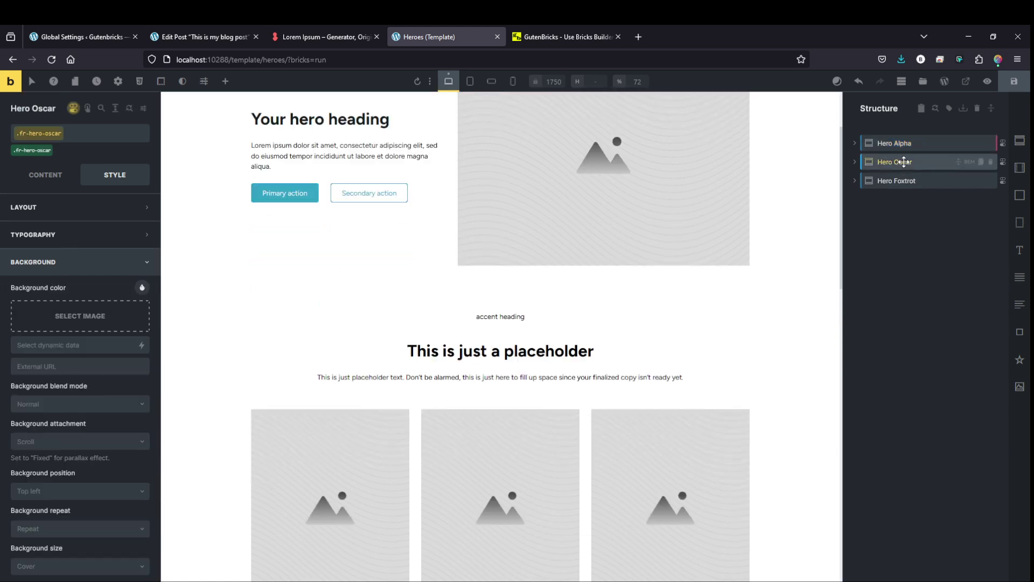
left_click(31, 151)
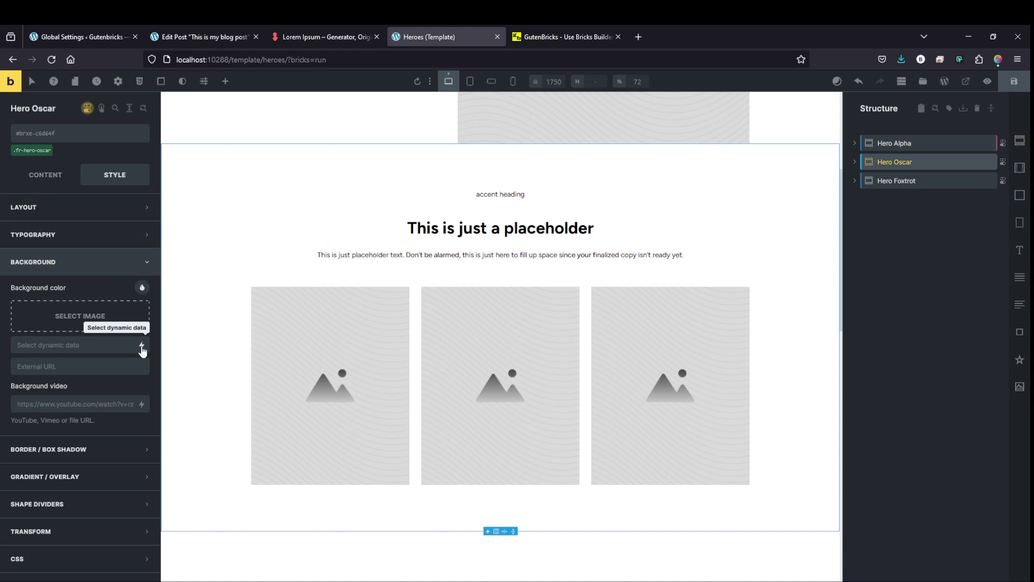
key("ctrl+s")
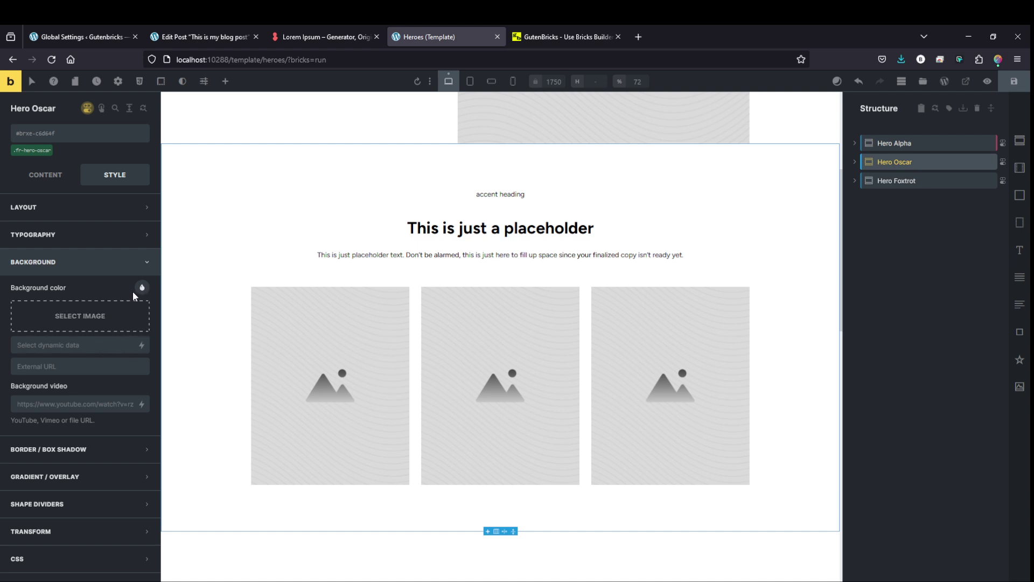
left_click(142, 288)
scroll(118, 474, "down", 1)
left_click(109, 539)
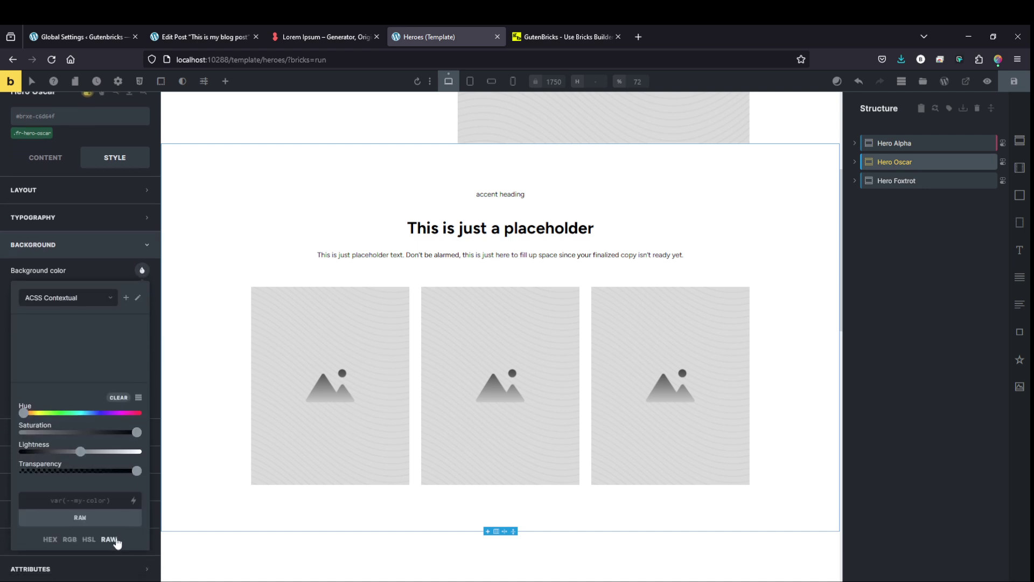
left_click(129, 501)
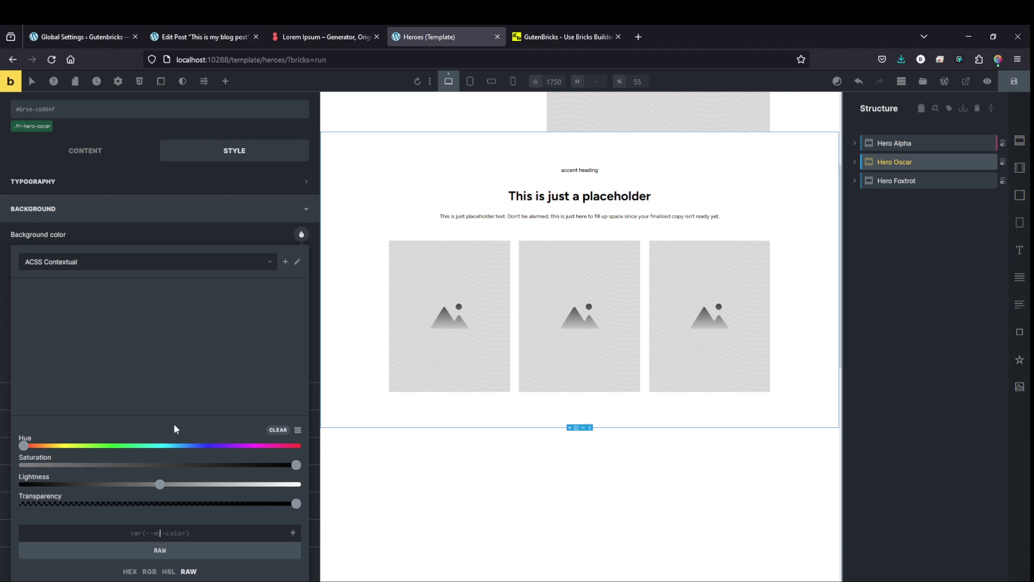
left_click(174, 429)
left_click(86, 500)
key("ctrl+v")
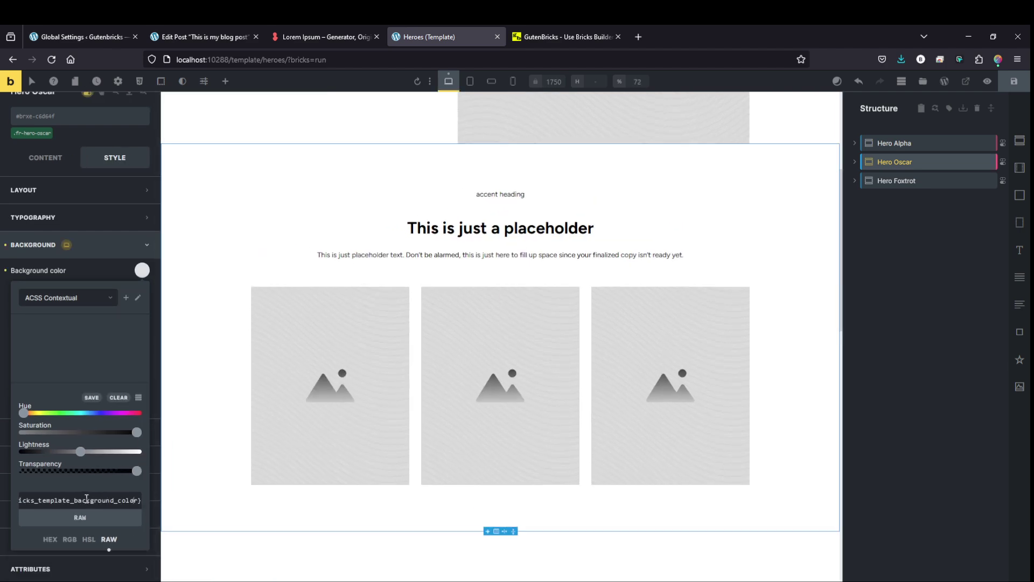
scroll(189, 479, "down", 6)
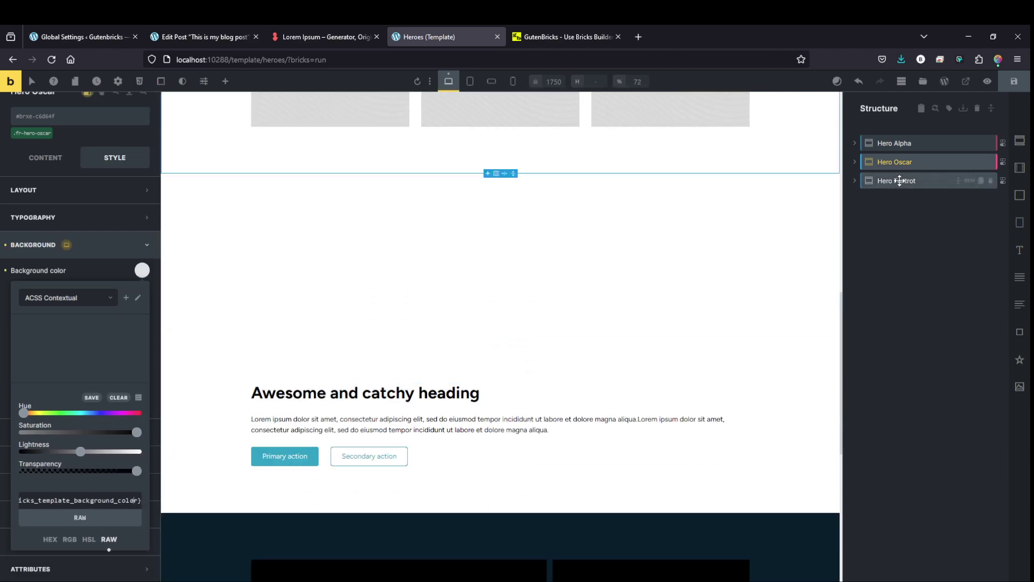
Set Hero Foxtrot's raw background colour to the pasted {mb_bricks_template_background_color} tag.
left_click(897, 180)
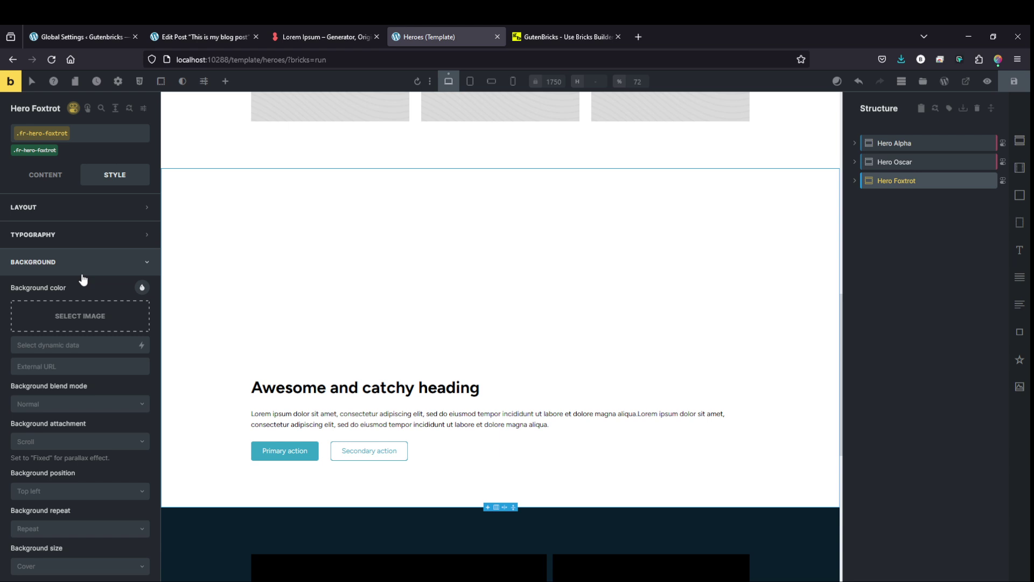
left_click(141, 288)
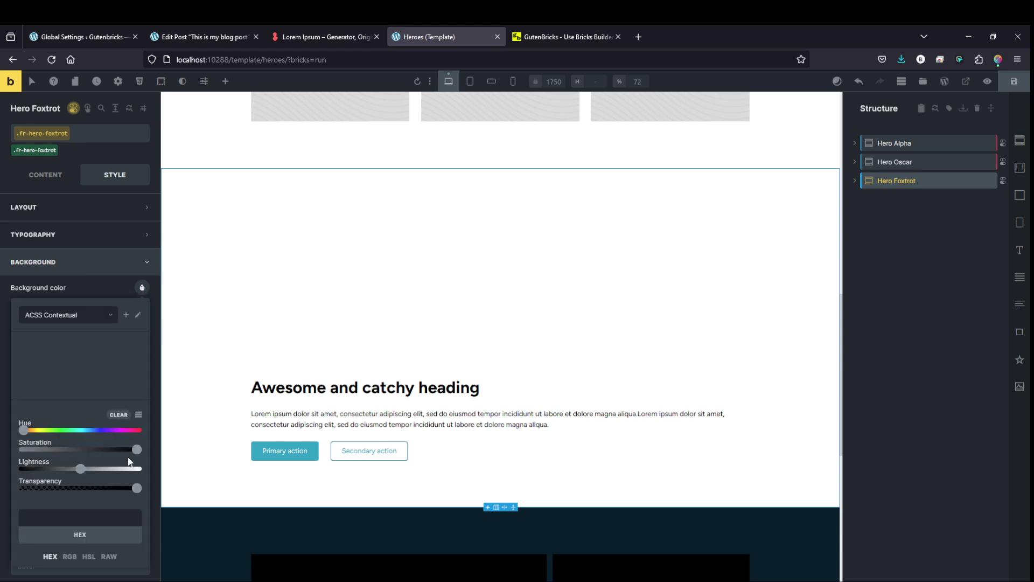
scroll(112, 477, "down", 2)
left_click(108, 461)
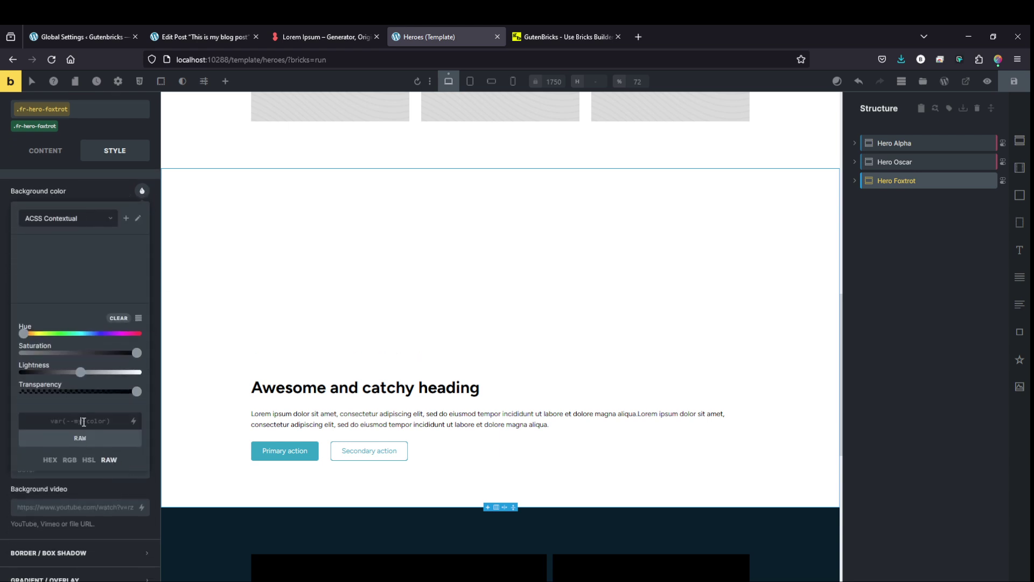
key("ctrl+v")
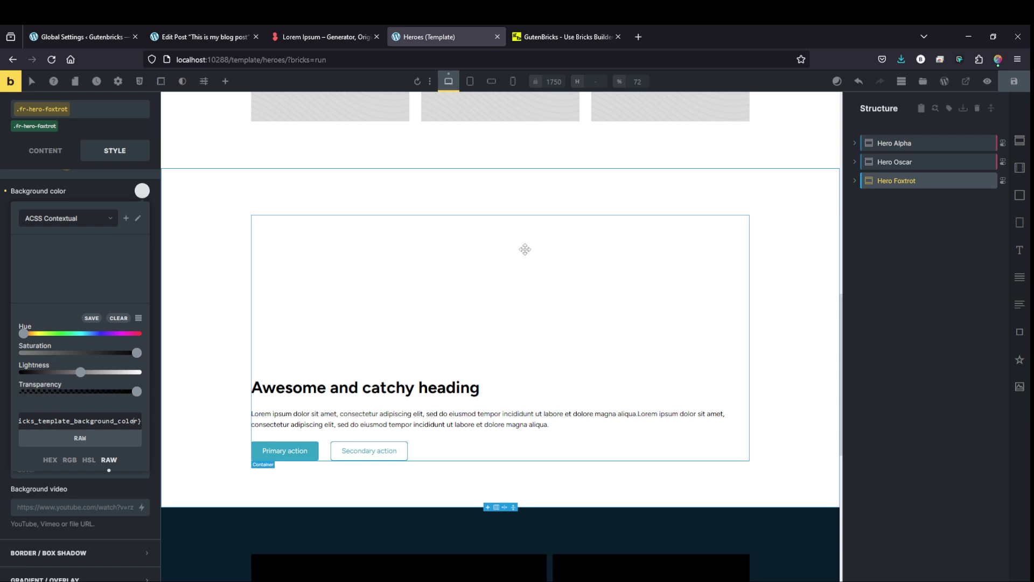
scroll(542, 249, "down", 5)
scroll(432, 277, "up", 2)
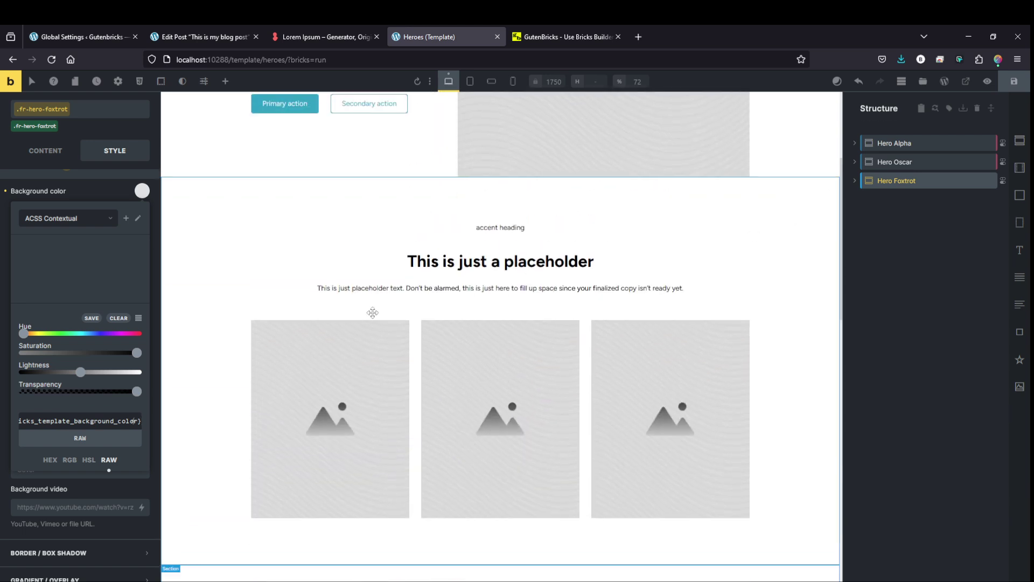
scroll(372, 309, "down", 5)
Bind Hero Foxtrot's Content Wrapper typography colour to the {mb_bricks_template_text_color} tag.
left_click(547, 494)
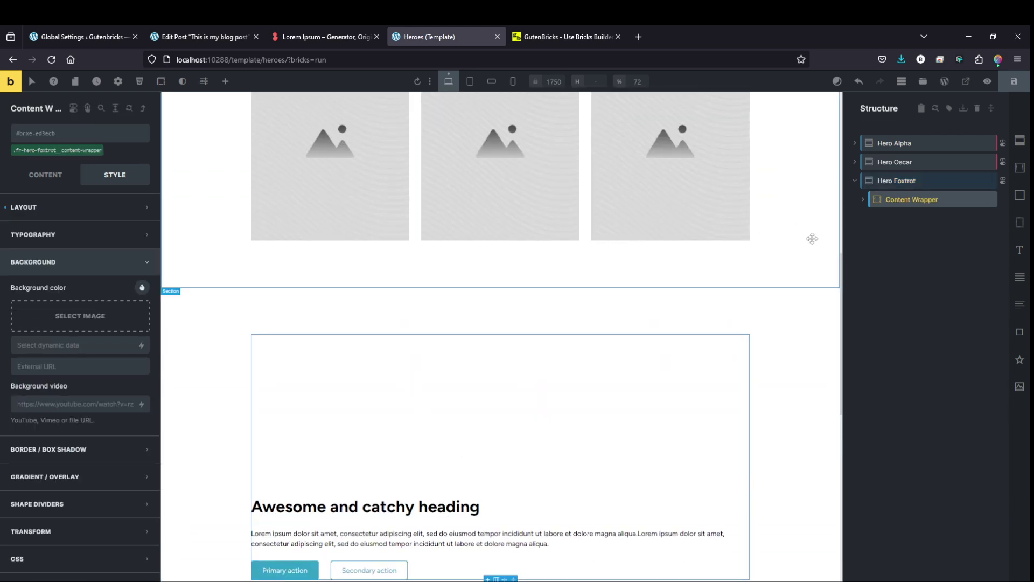
scroll(379, 370, "down", 3)
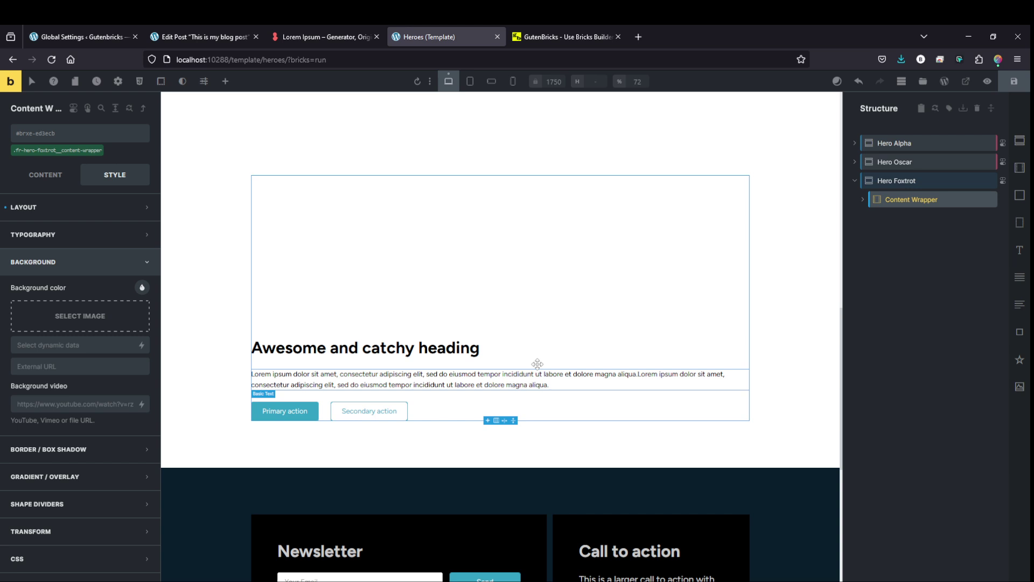
left_click(863, 199)
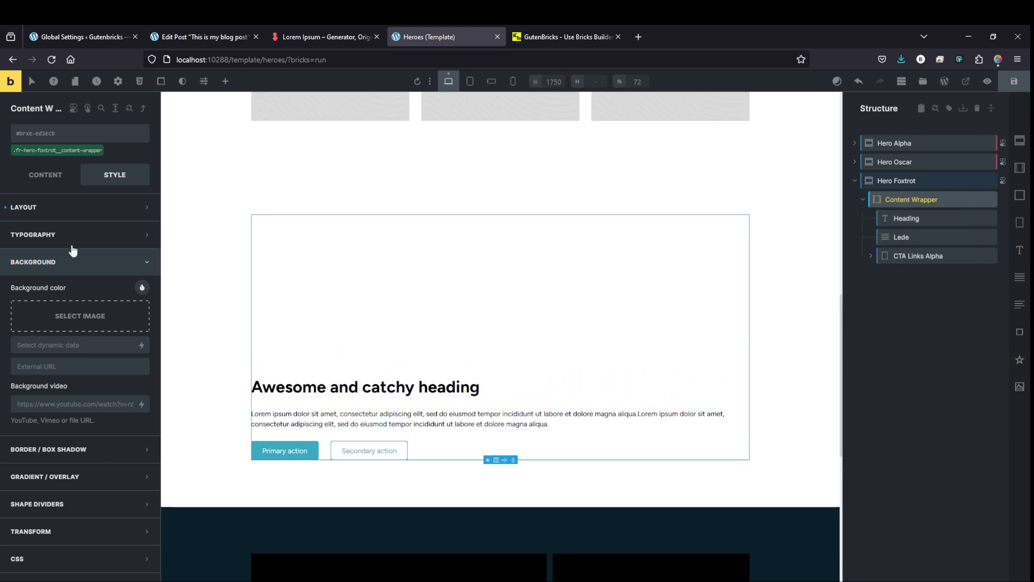
left_click(75, 235)
left_click(142, 262)
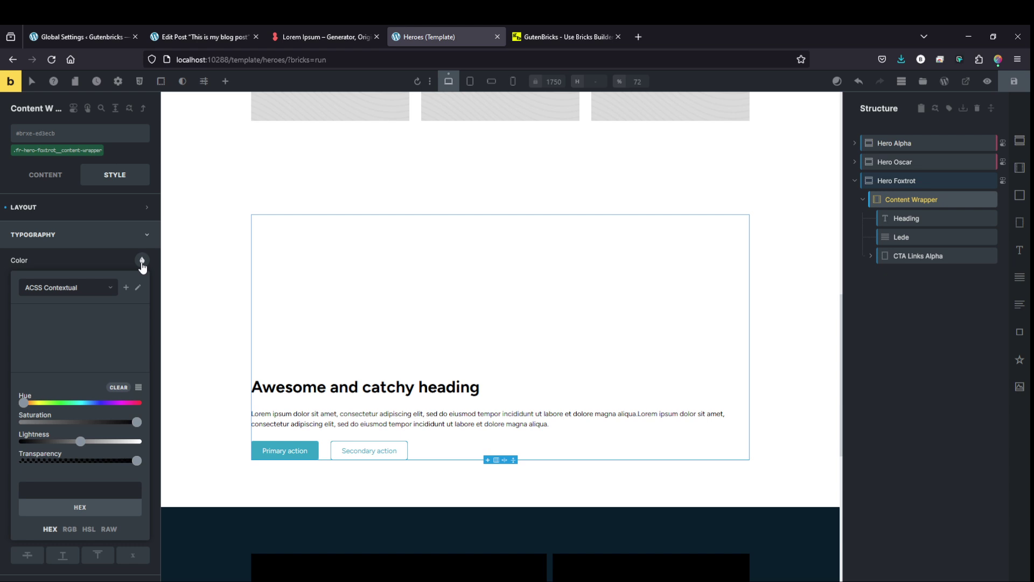
scroll(135, 291, "down", 1)
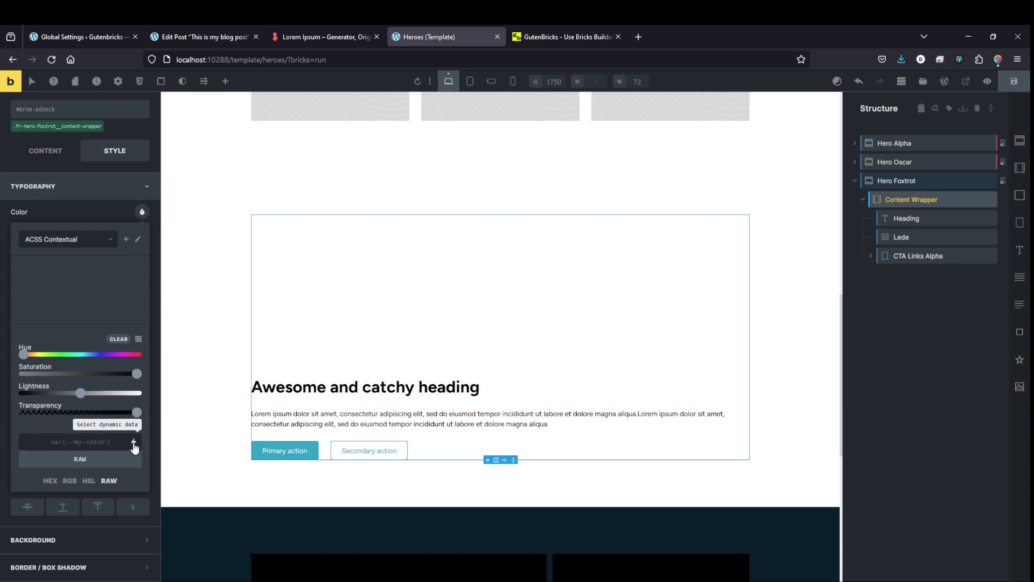
left_click(135, 442)
type("colr")
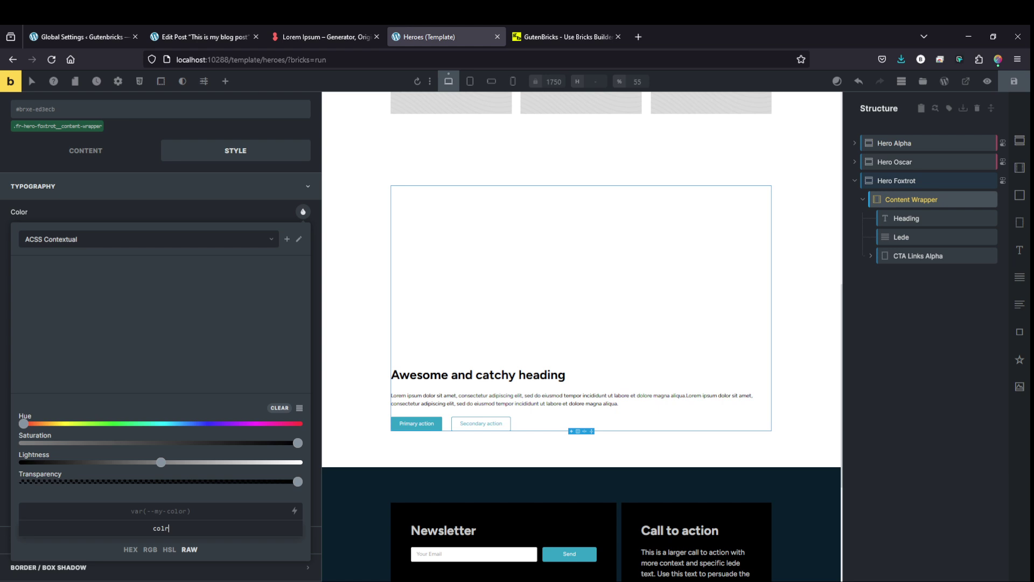
key("BackSpace")
scroll(169, 533, "down", 1)
left_click(168, 531)
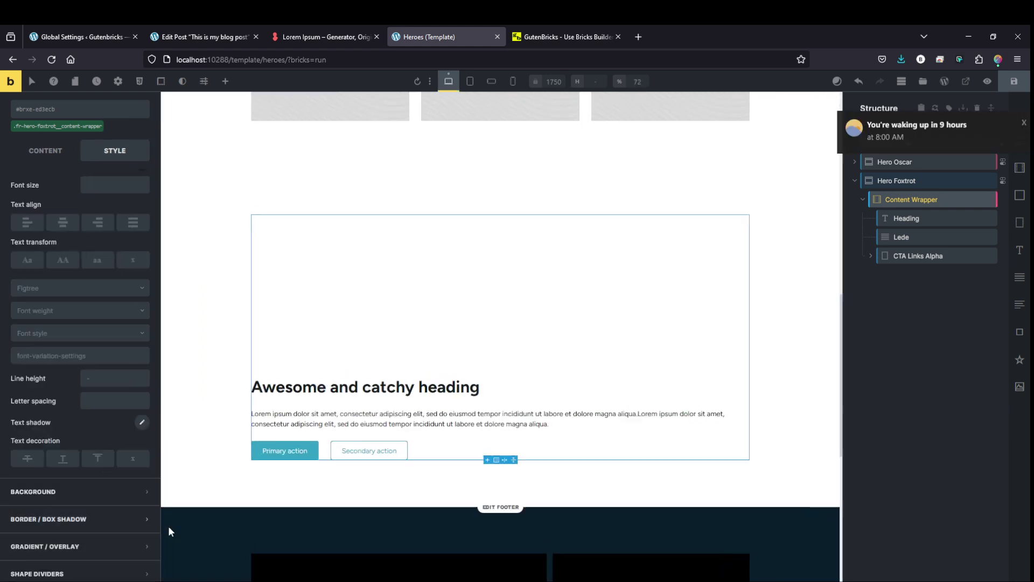
Reopen the text colour picker to verify the applied tag, then select Hero Oscar.
scroll(95, 280, "up", 2)
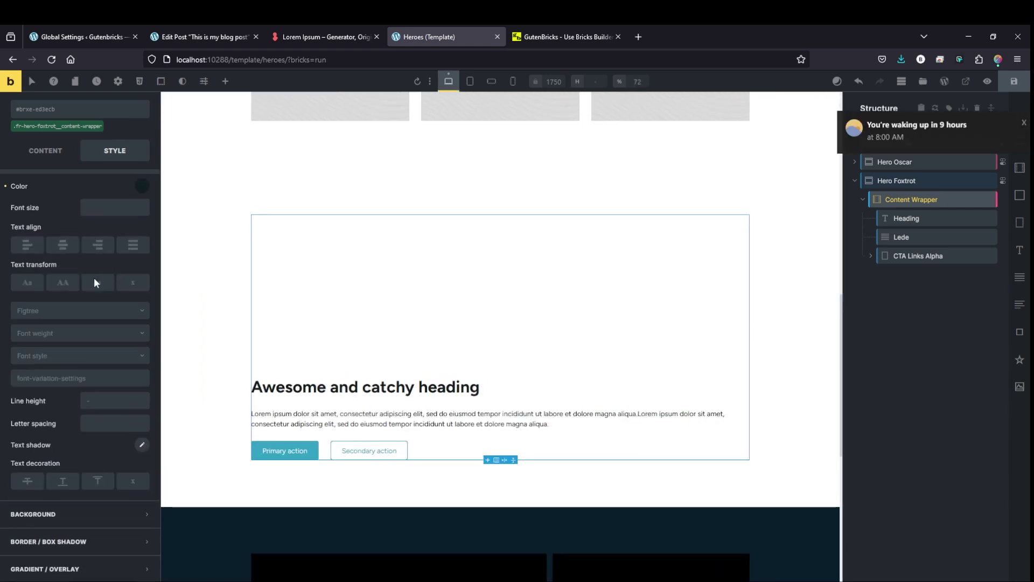
left_click(141, 261)
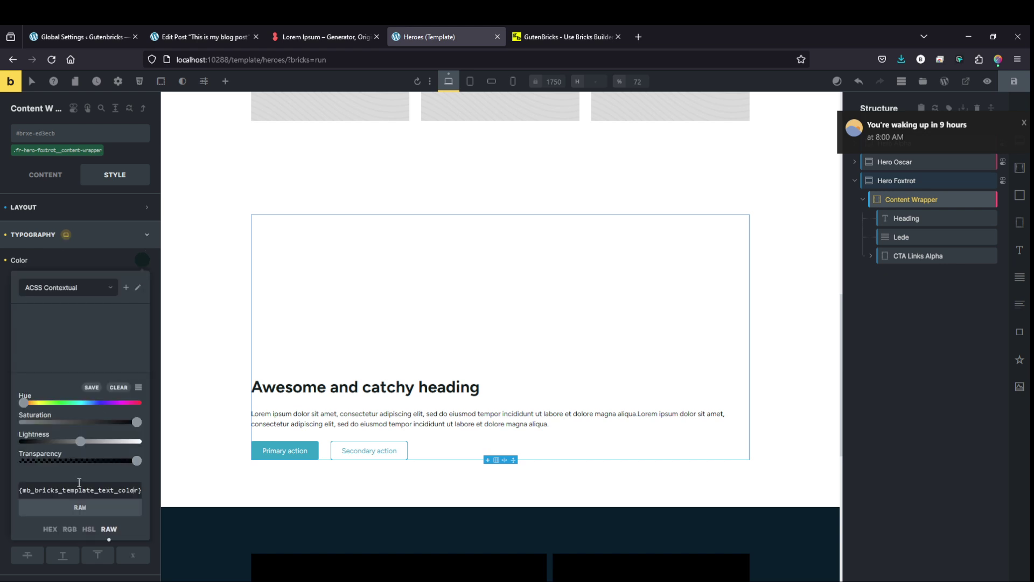
left_click(79, 489)
key("ctrl+c")
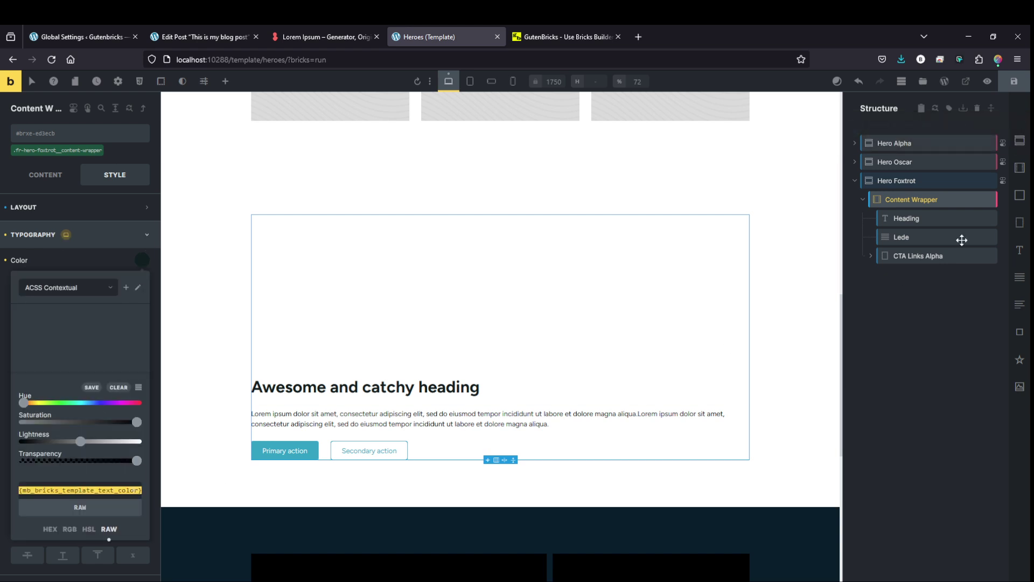
left_click(905, 161)
Paste the text colour tag as a raw colour on Hero Oscar's Inner block.
left_click(637, 226)
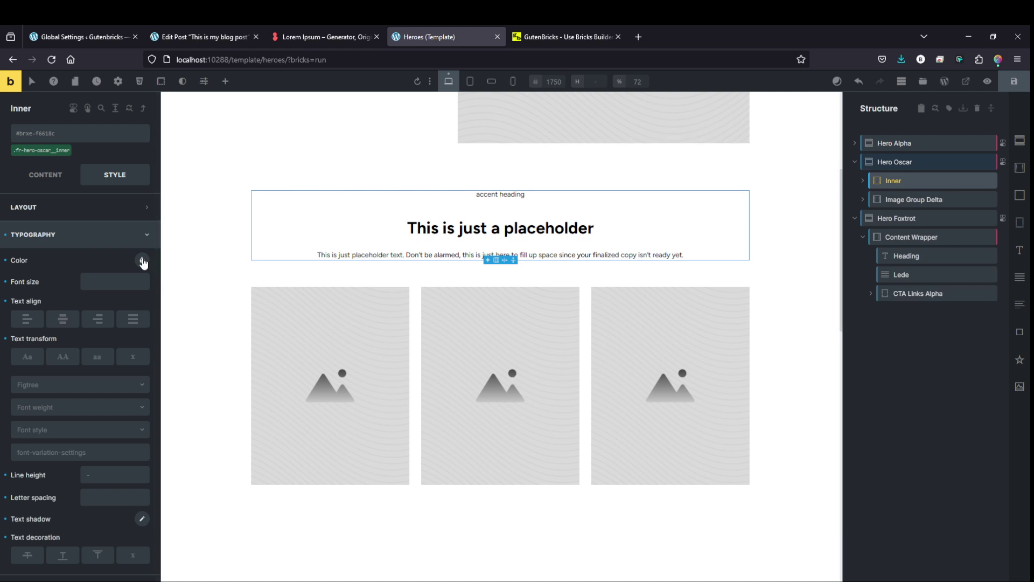
left_click(142, 260)
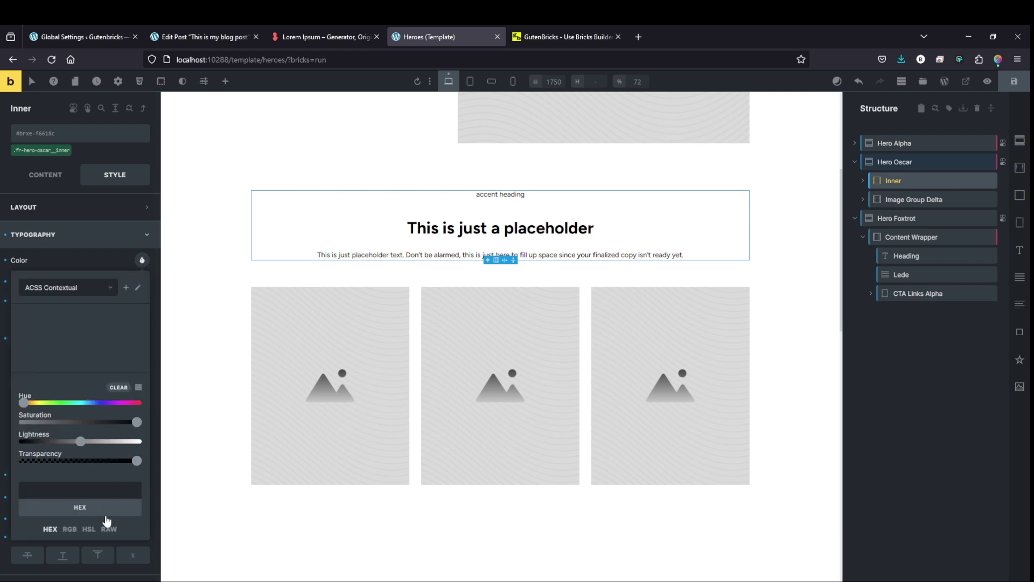
left_click(107, 528)
left_click(87, 489)
key("ctrl+v")
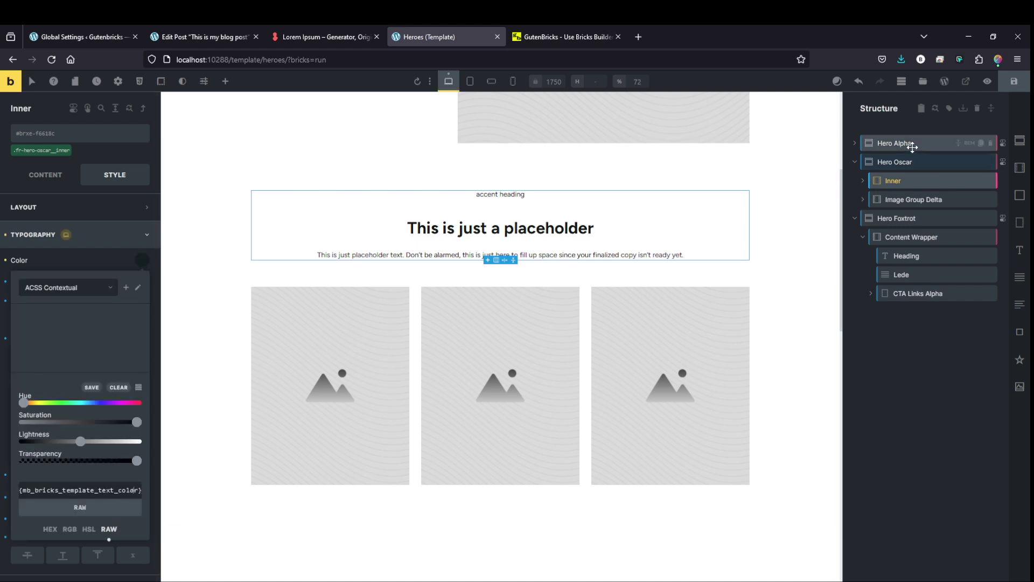
Give Hero Alpha's Content block, styled by ID, the raw text colour tag, and save.
left_click(912, 146)
left_click(884, 160)
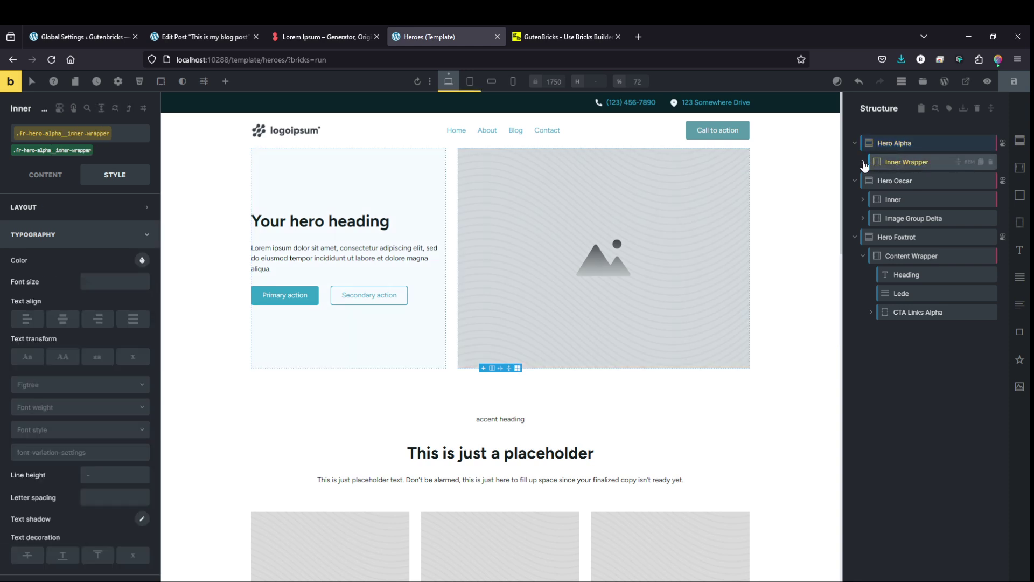
left_click(863, 162)
left_click(909, 181)
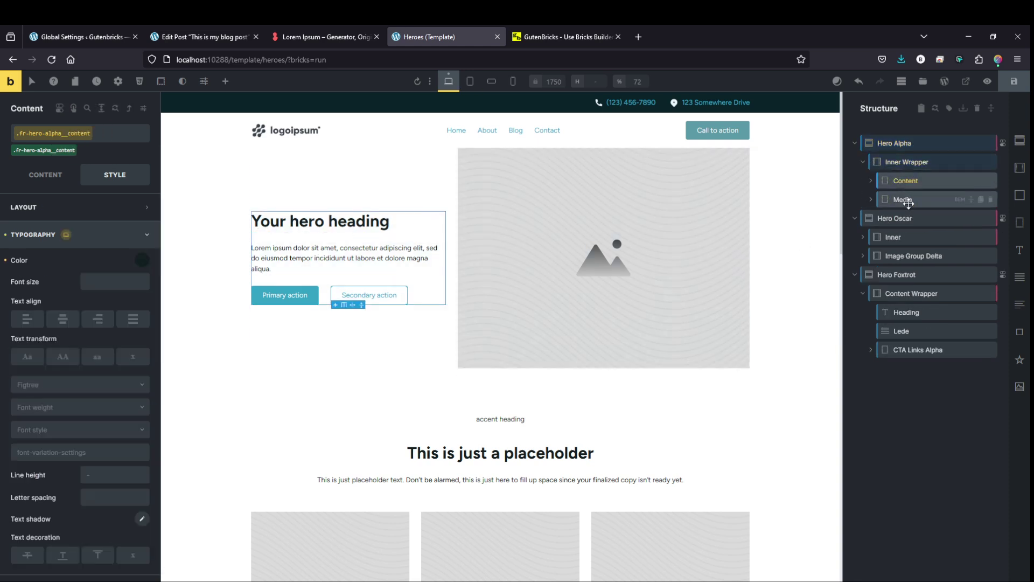
left_click(44, 152)
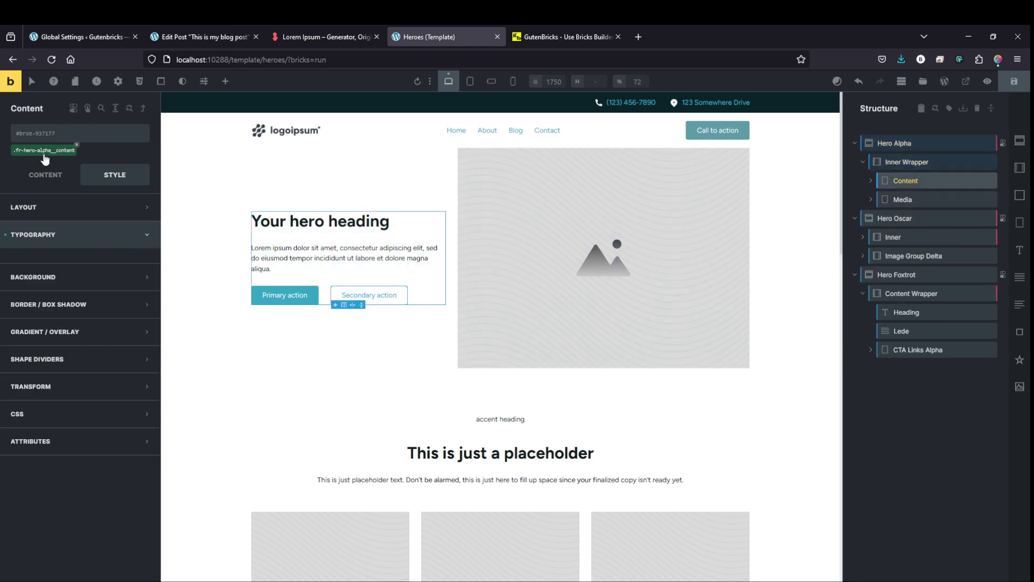
left_click(142, 260)
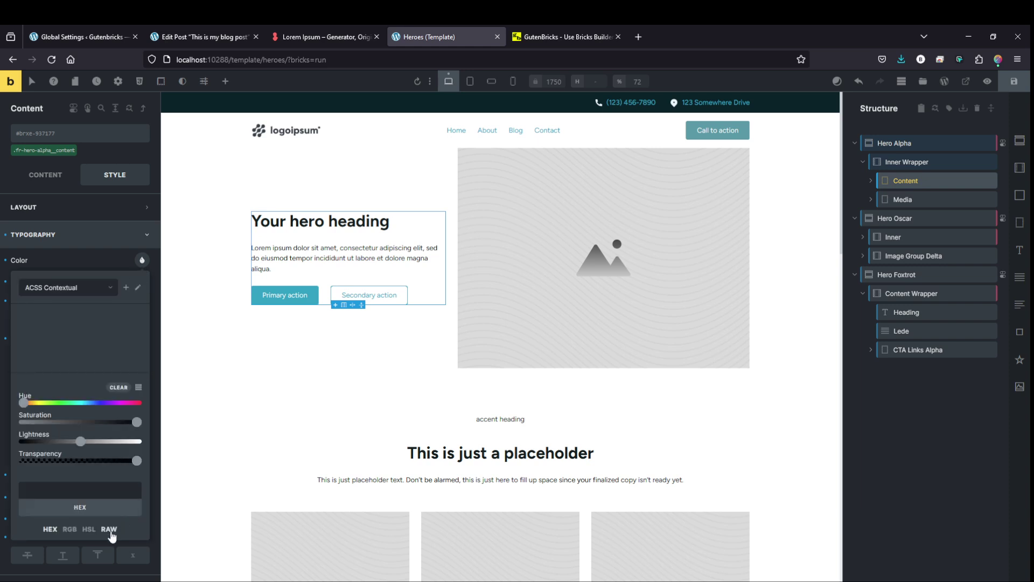
left_click(110, 529)
key("ctrl+v")
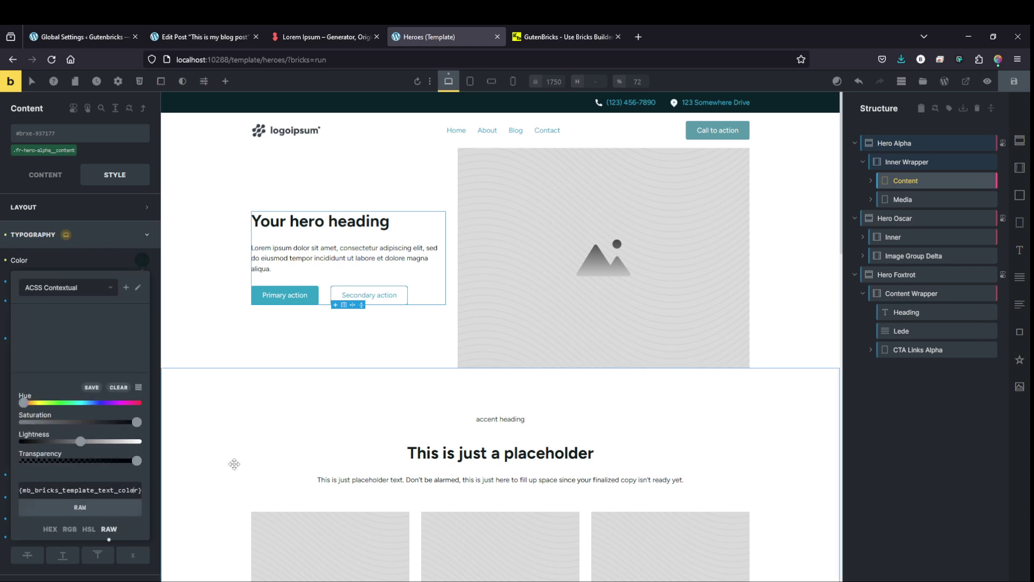
left_click(1010, 81)
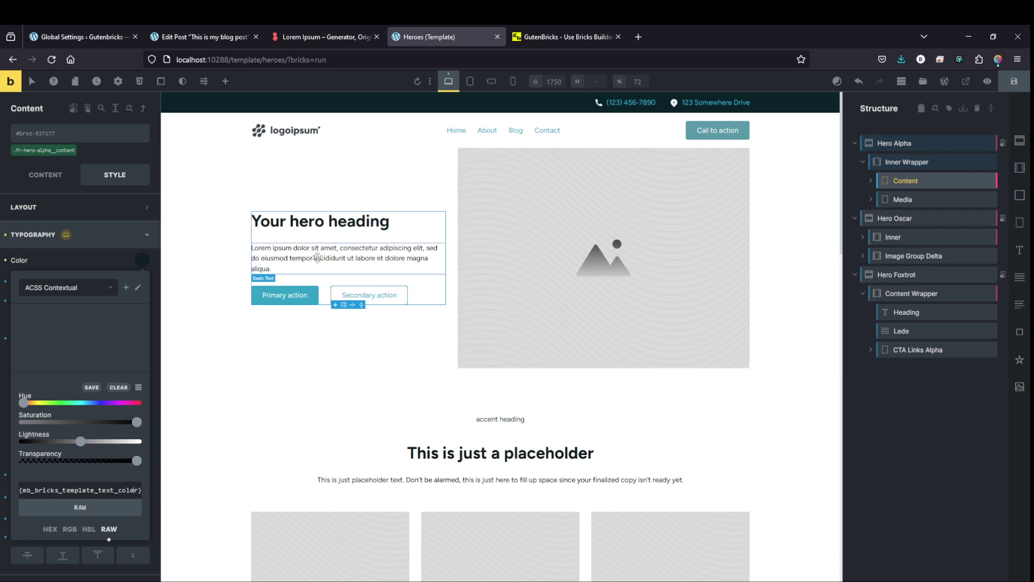
scroll(488, 380, "down", 8)
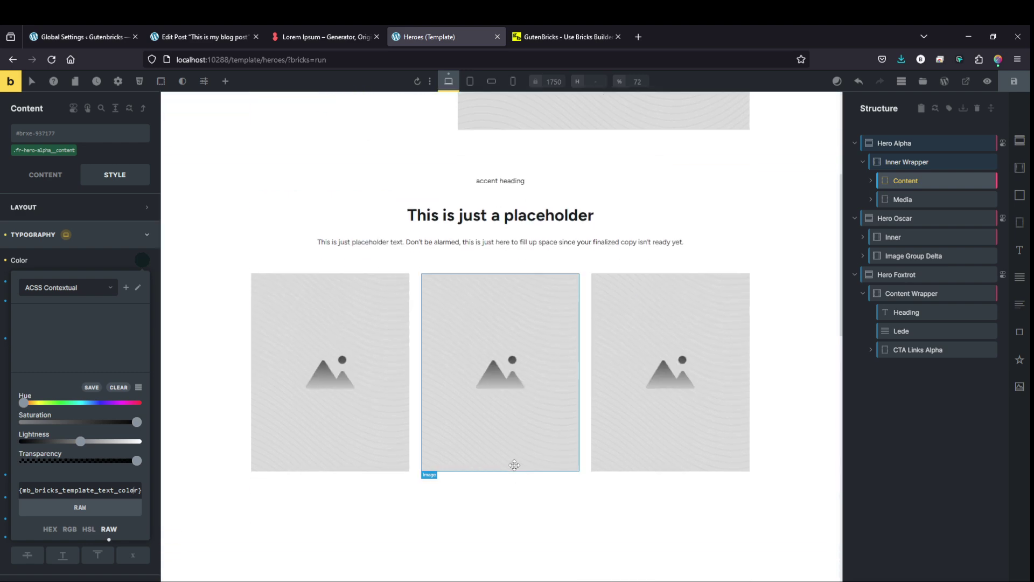
scroll(506, 458, "up", 5)
scroll(506, 458, "up", 5)
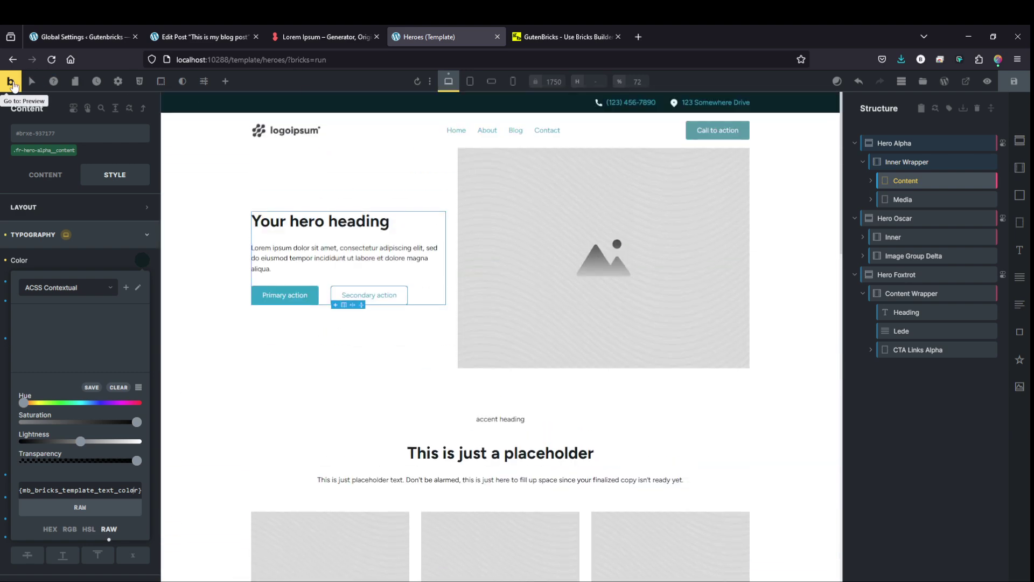
Preview the template, then start a new post titled 'Gutenbricks Test Post'.
left_click(11, 80)
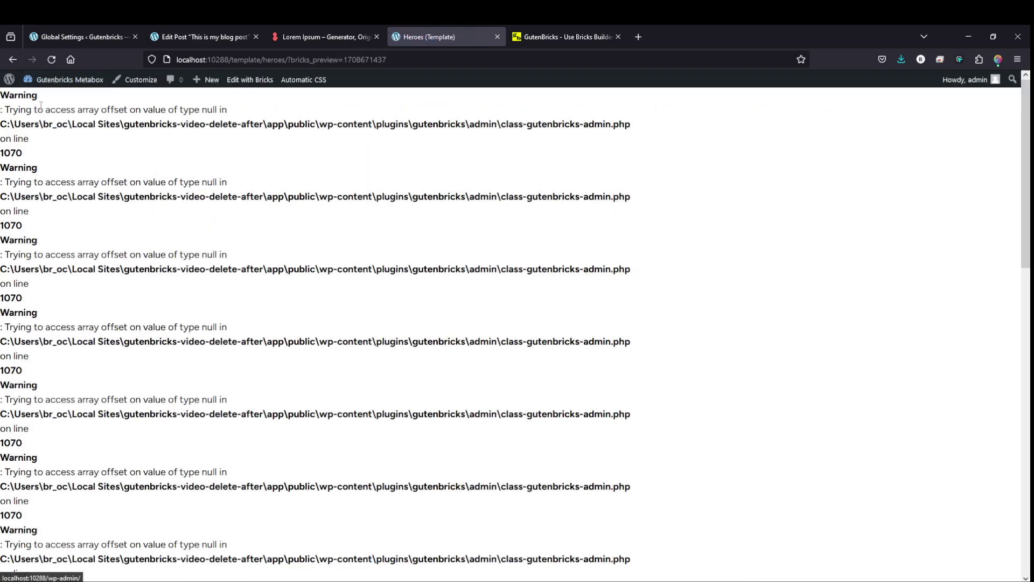
left_click(43, 83)
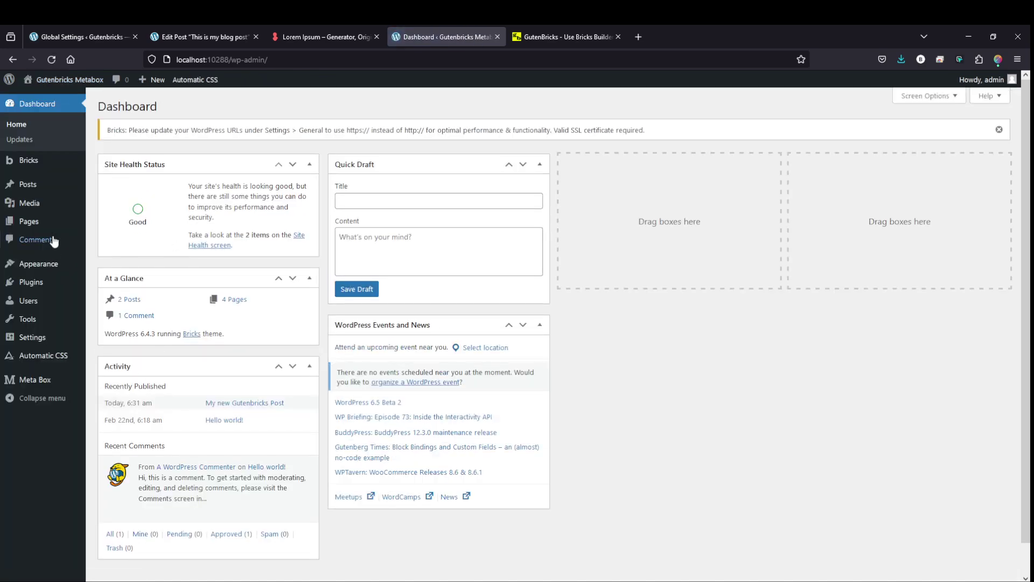
left_click(24, 224)
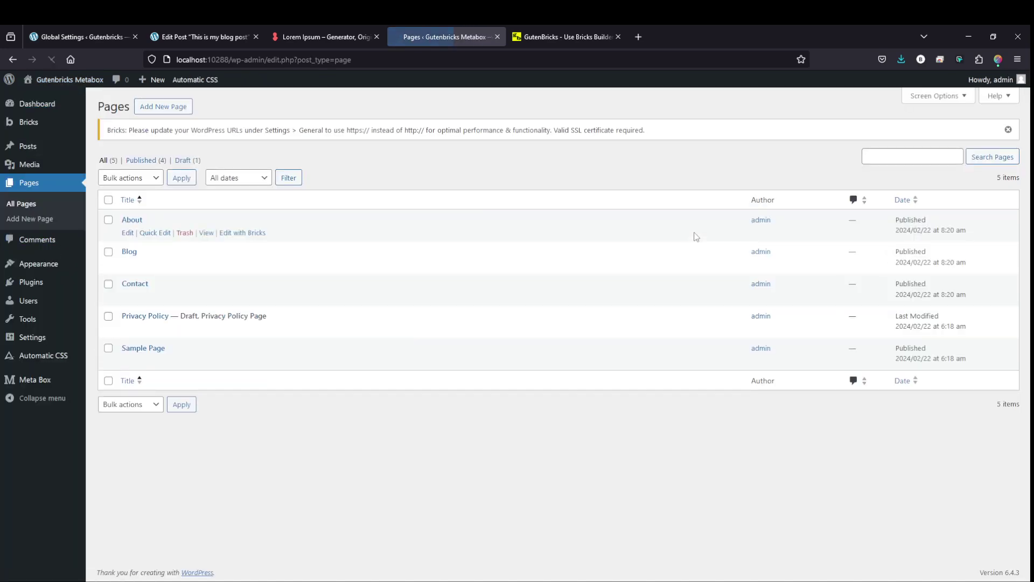
left_click(28, 146)
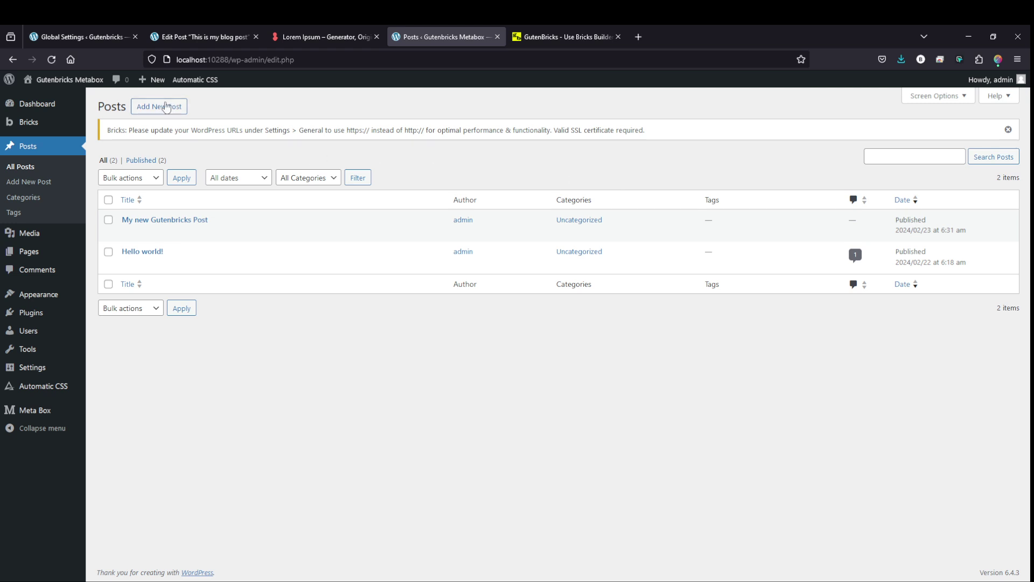
left_click(166, 106)
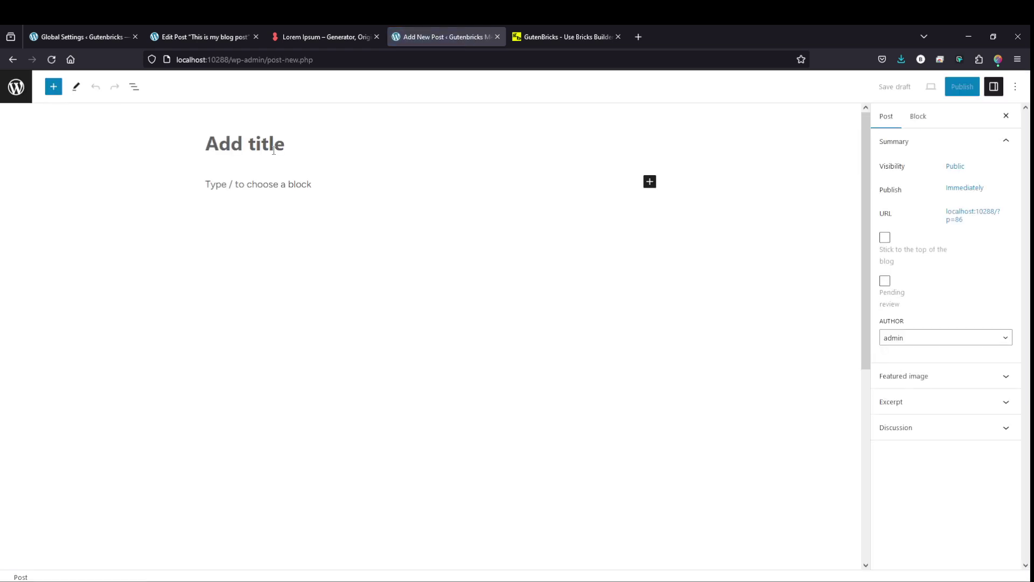
left_click(273, 150)
type("Gutenbricks ")
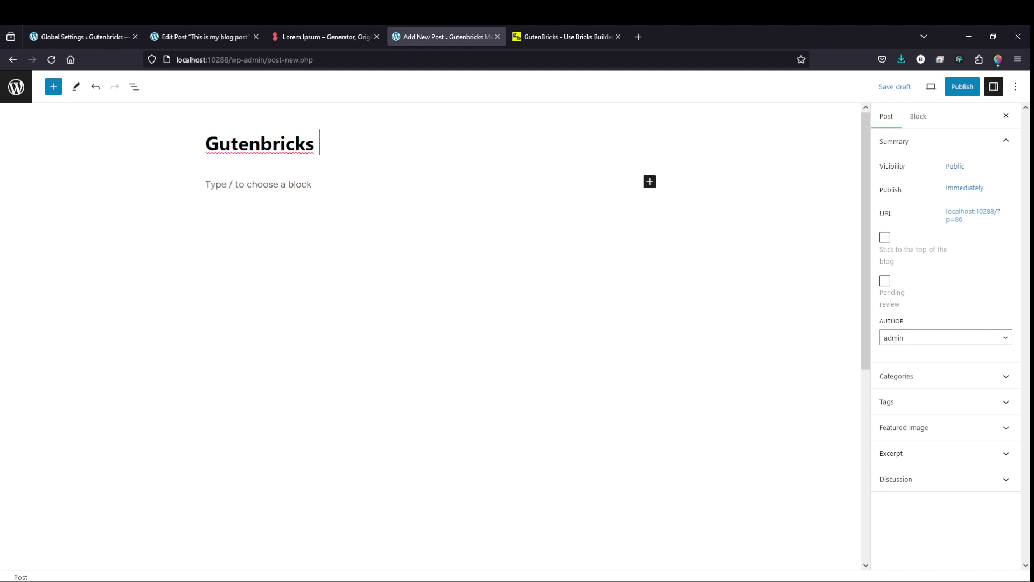
type("Test Post")
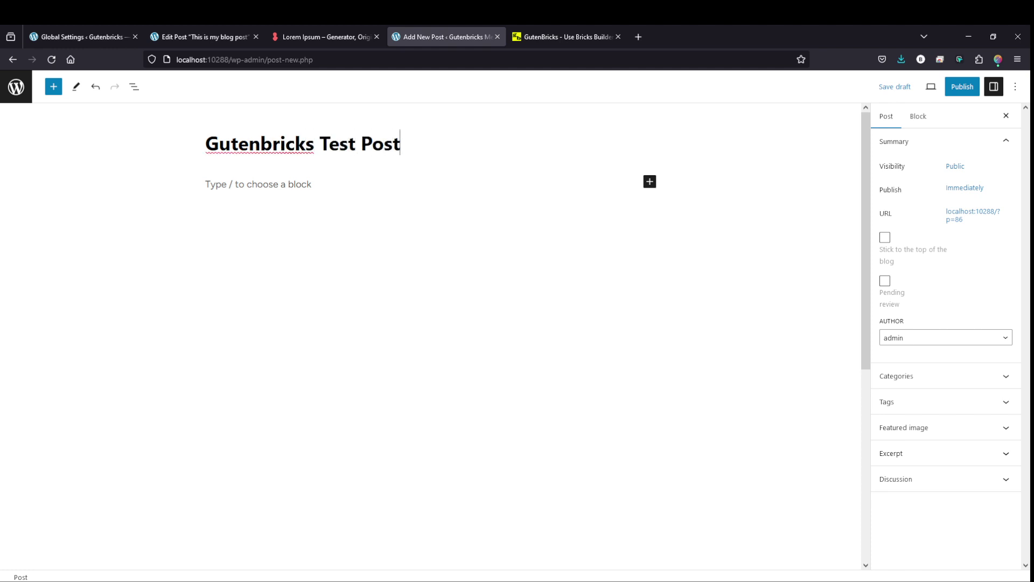
Insert the Heroes block into the post.
left_click(299, 183)
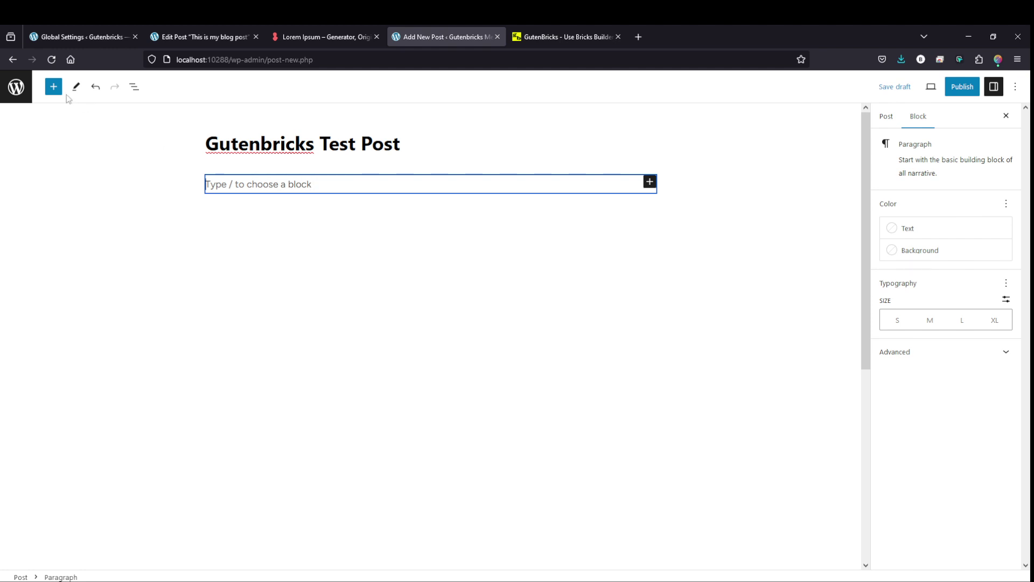
left_click(54, 91)
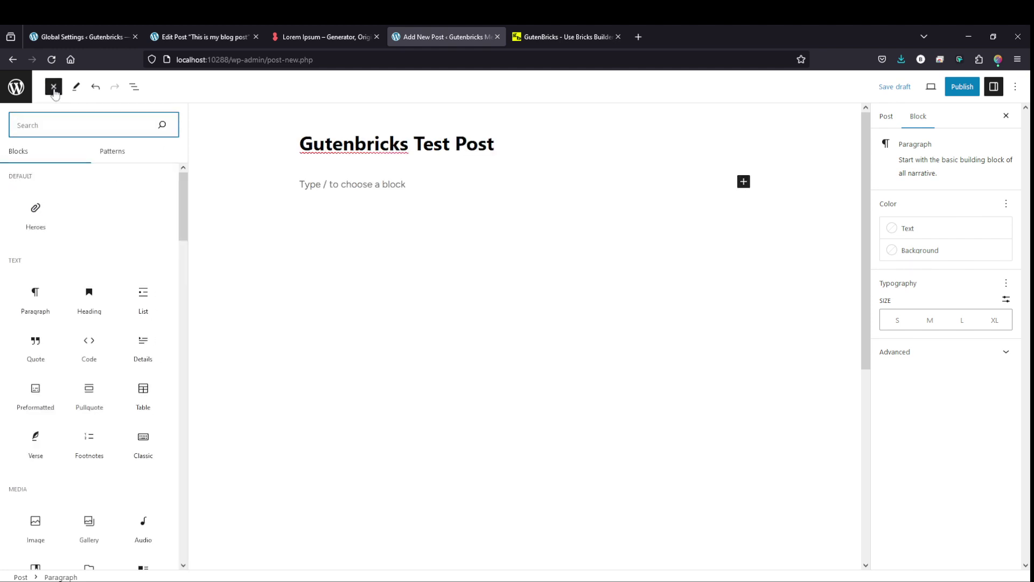
left_click(34, 211)
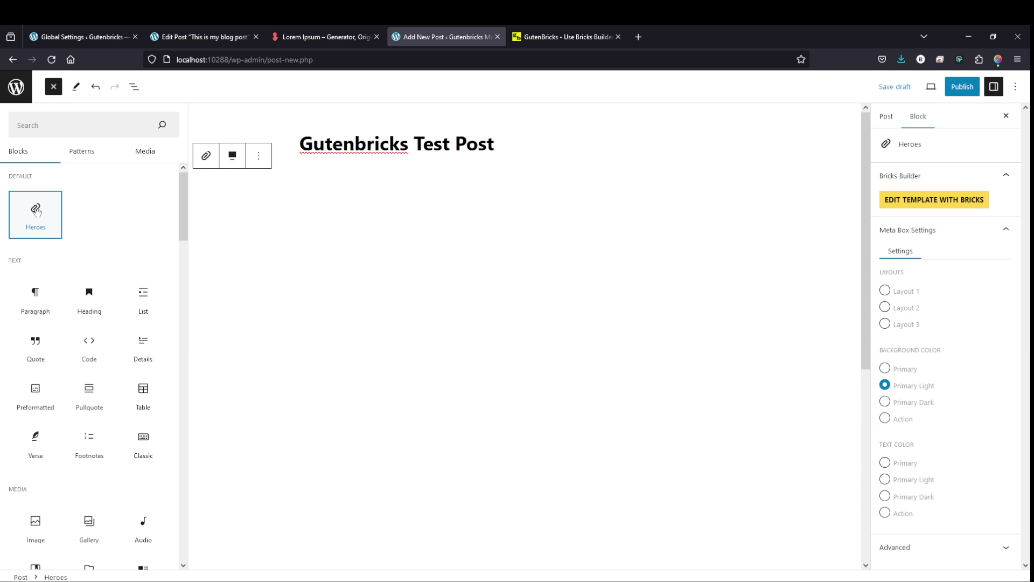
left_click(664, 223)
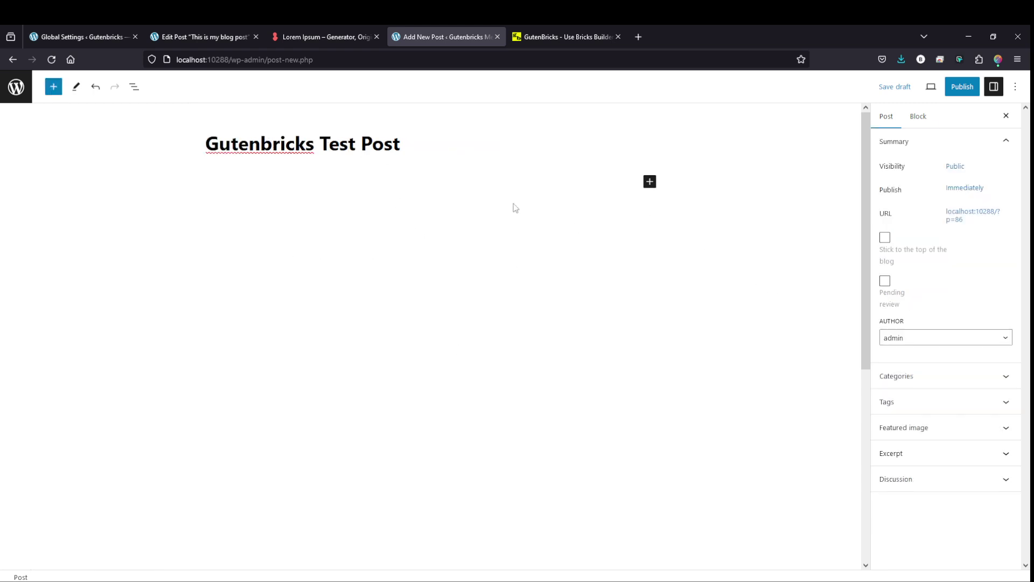
Set the Heroes block to Layout 1, publish the post, then try Layout 2.
left_click(138, 93)
left_click(110, 150)
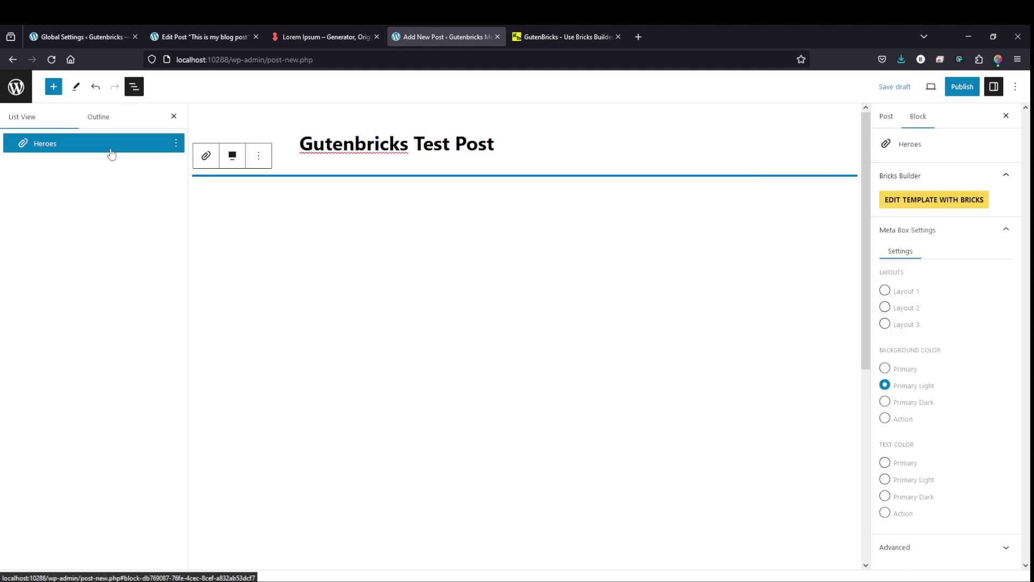
left_click(885, 291)
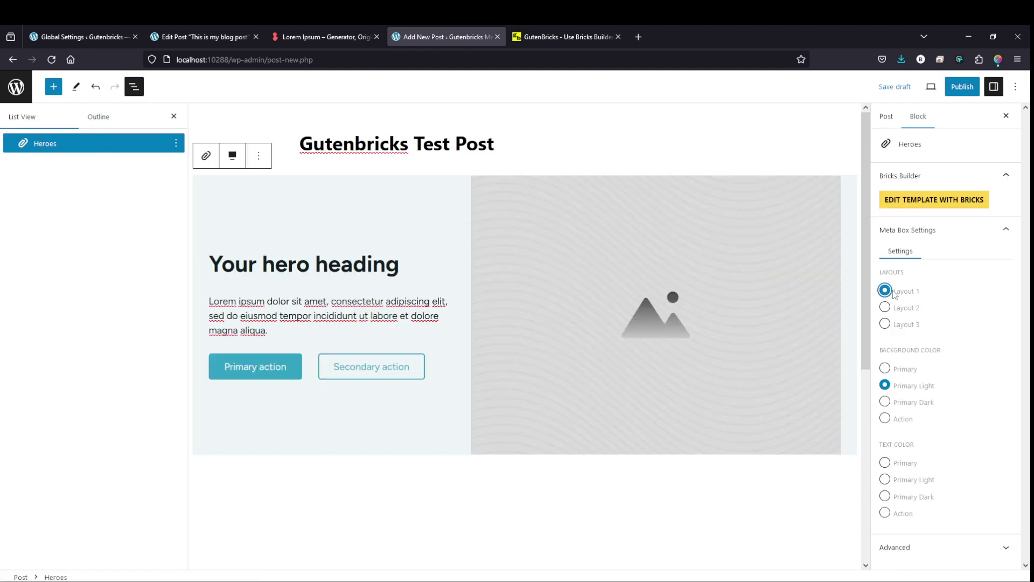
left_click(957, 96)
left_click(924, 86)
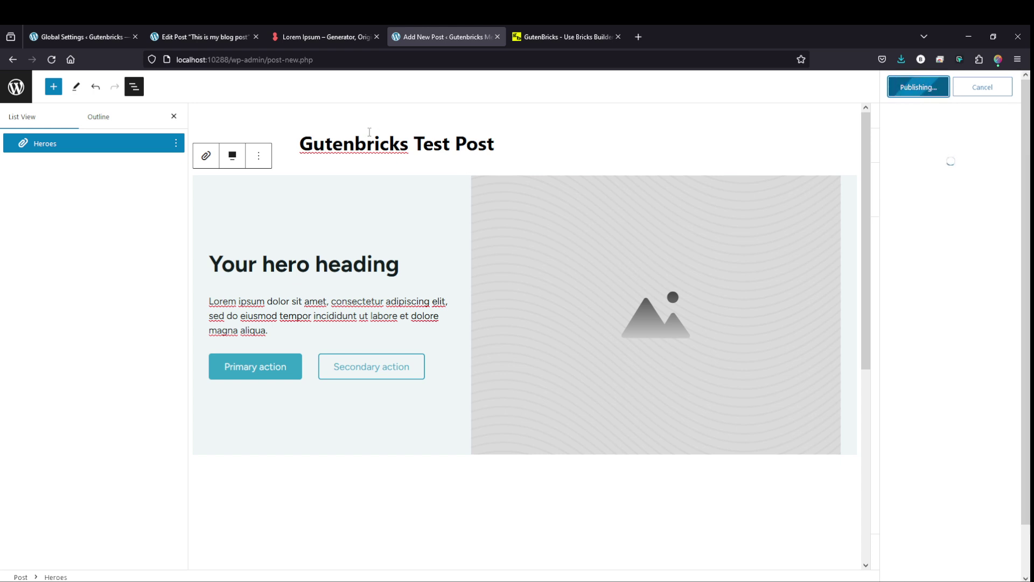
left_click(1012, 87)
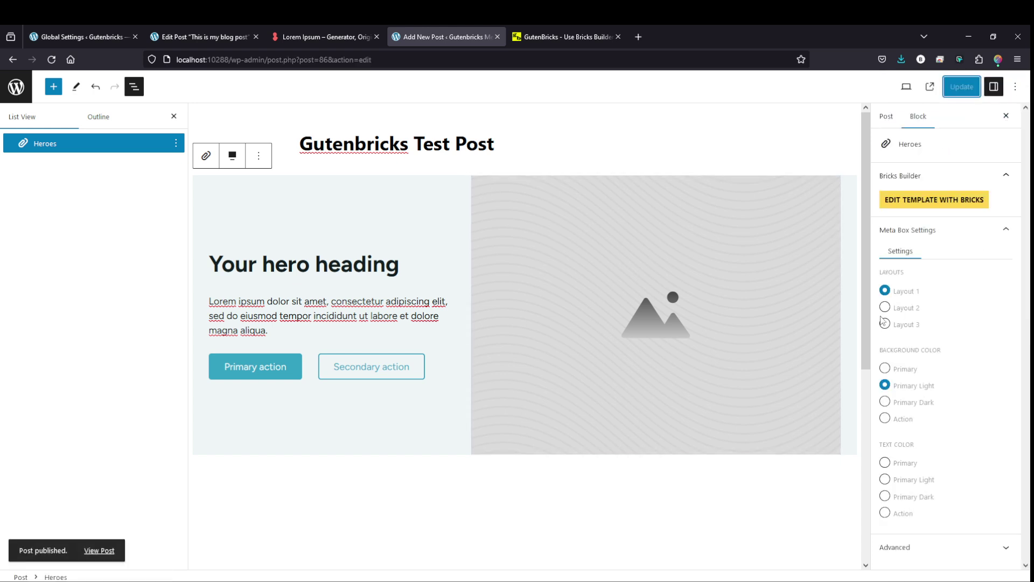
left_click(885, 308)
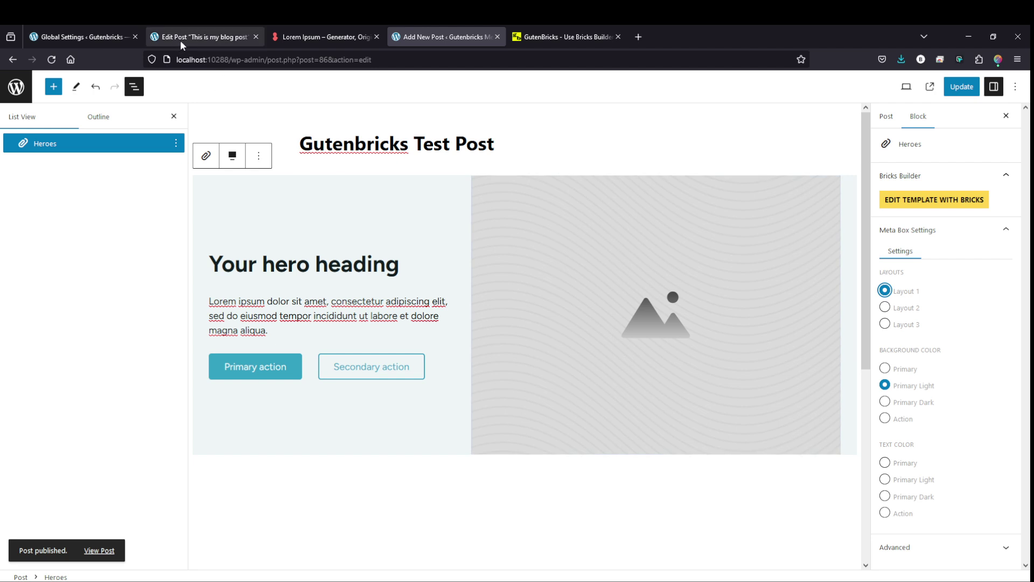
In a new tab, open the Gutenbricks Fields group in Meta Box Custom Fields.
middle_click(3, 88)
left_click(533, 40)
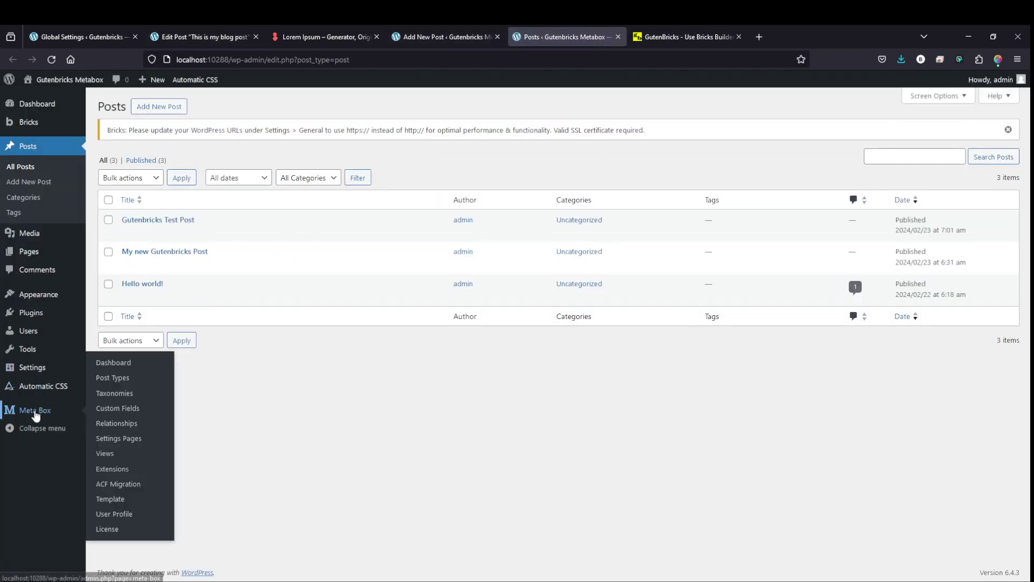
left_click(150, 410)
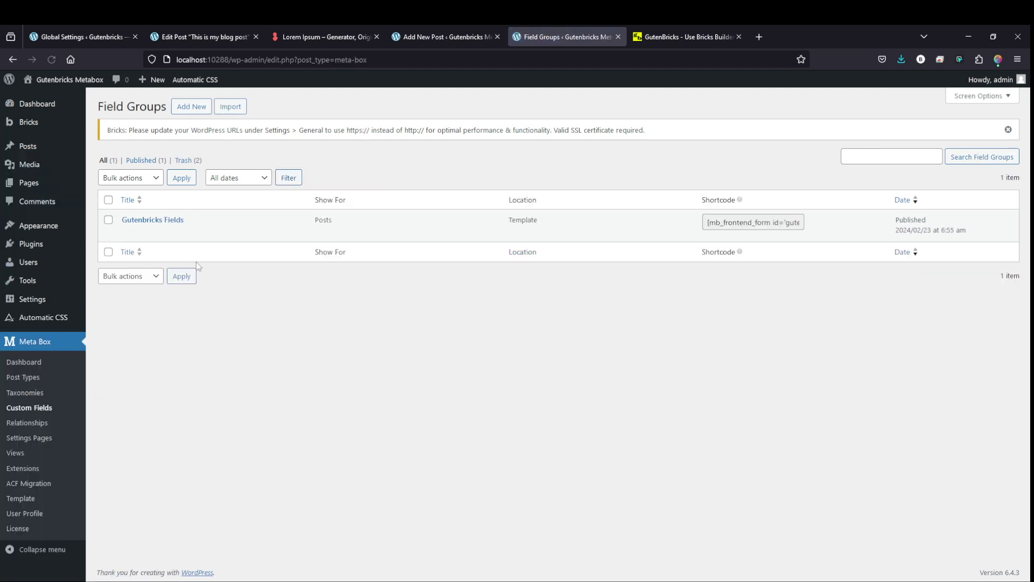
left_click(129, 232)
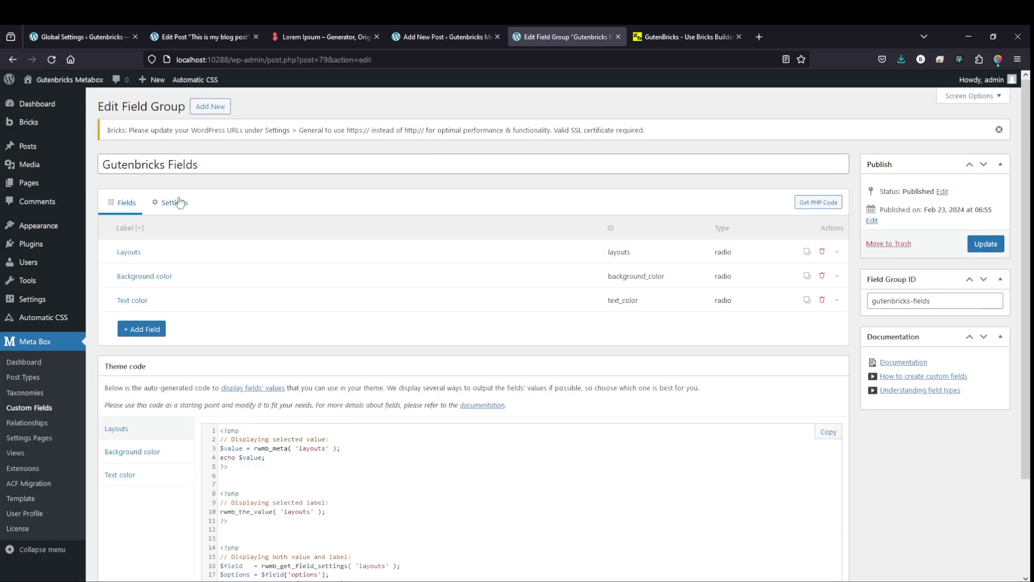
Make layout_1 the Layouts field's default value, update the group, and return to the post.
left_click(204, 252)
scroll(226, 290, "down", 2)
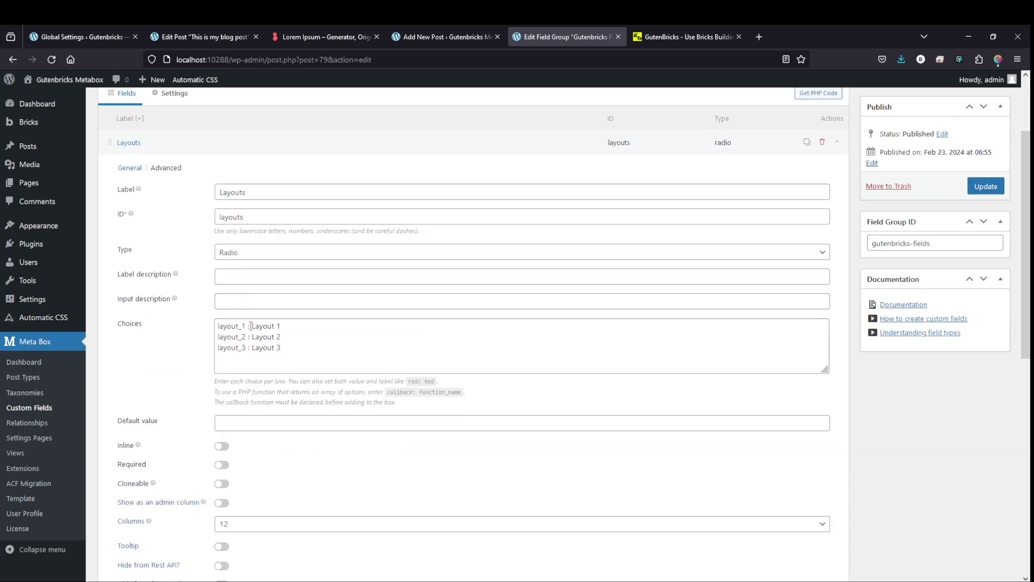
left_click_drag(246, 326, 227, 325)
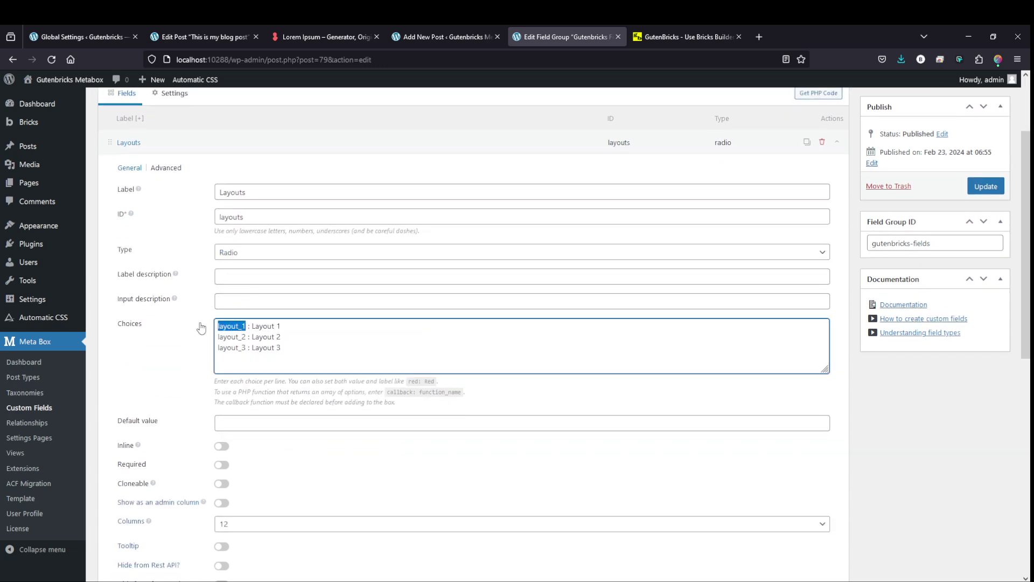
left_click(257, 422)
type("layout_1")
left_click(985, 186)
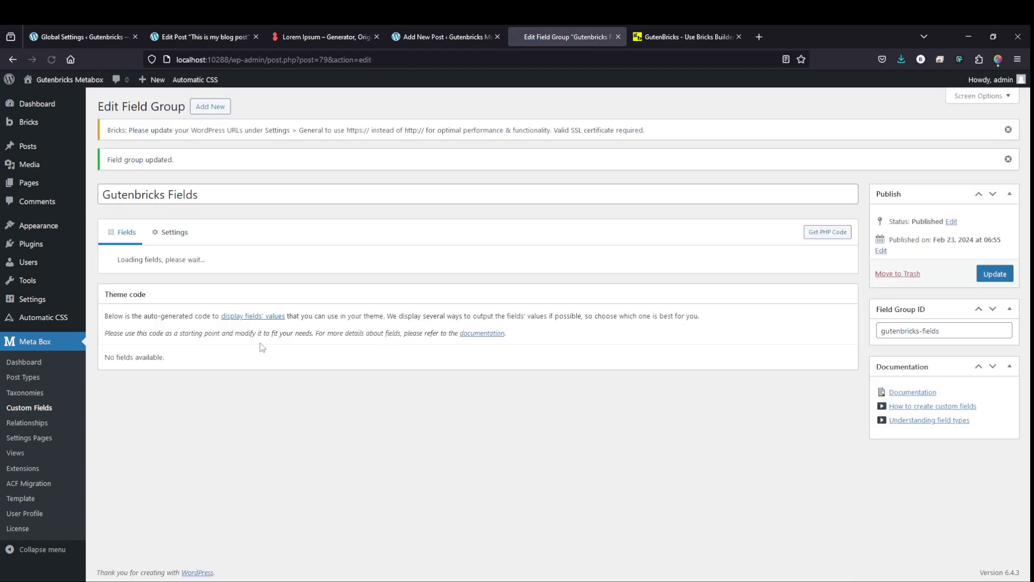
left_click(426, 38)
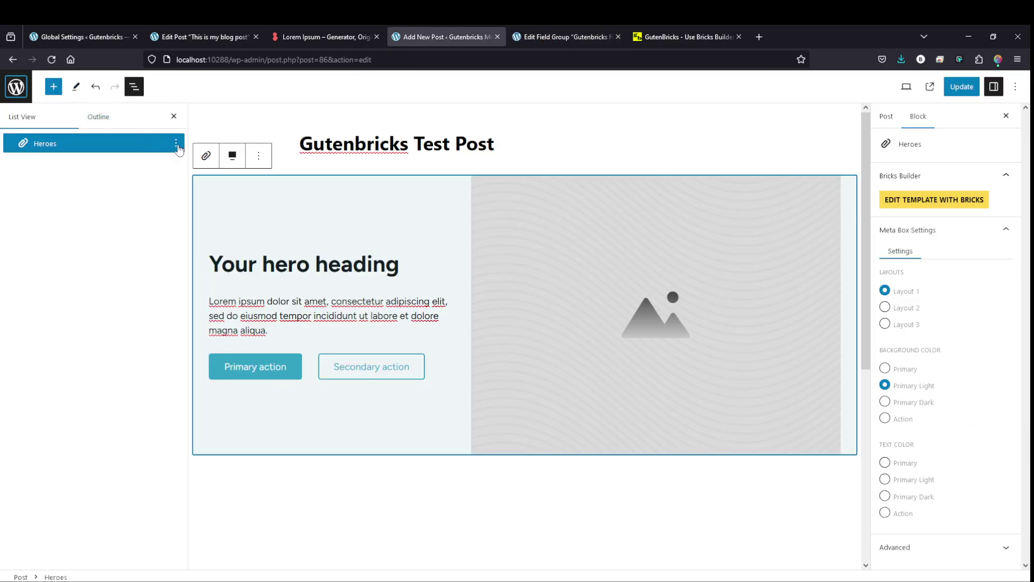
Reload the post editor and delete the existing Heroes block.
left_click(51, 59)
left_click(536, 349)
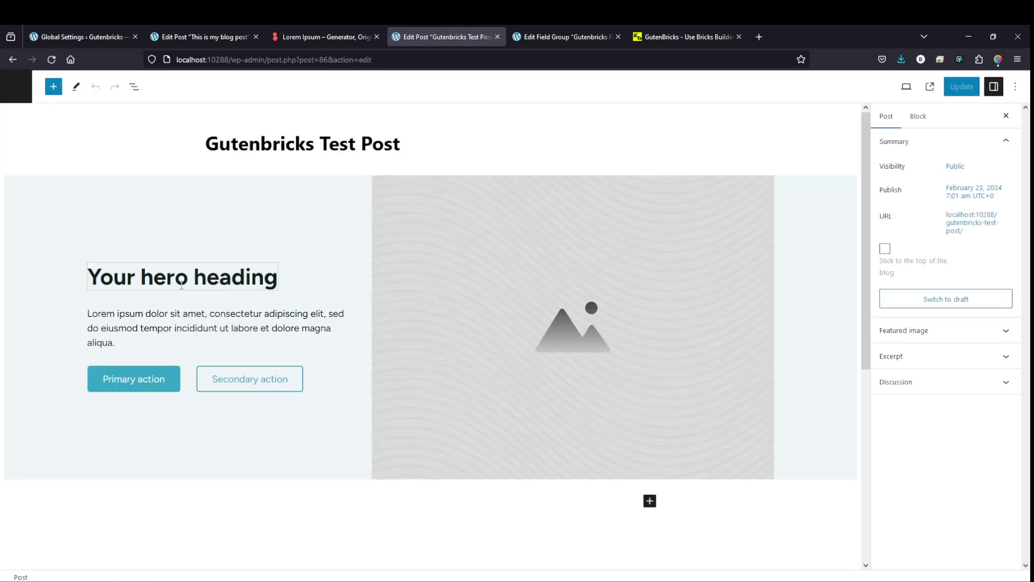
left_click(302, 203)
left_click(71, 156)
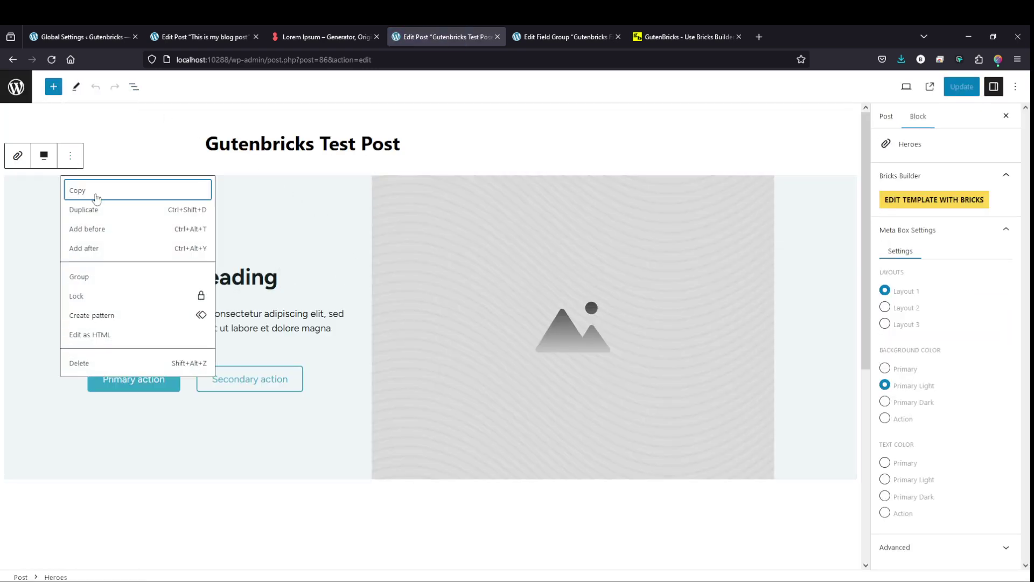
left_click(109, 363)
Add a fresh Heroes block and give it the second placeholder image.
left_click(134, 88)
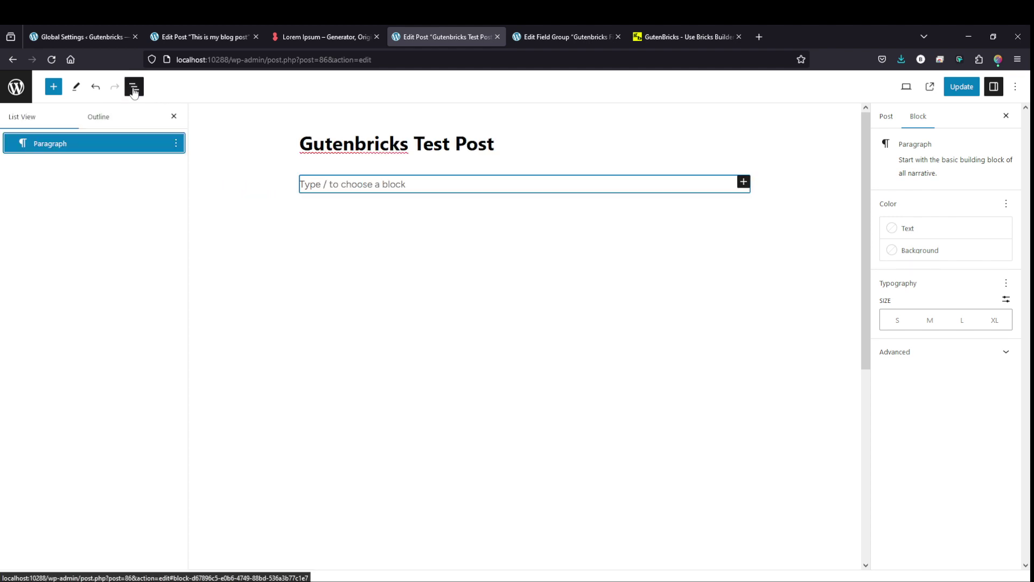
left_click(53, 87)
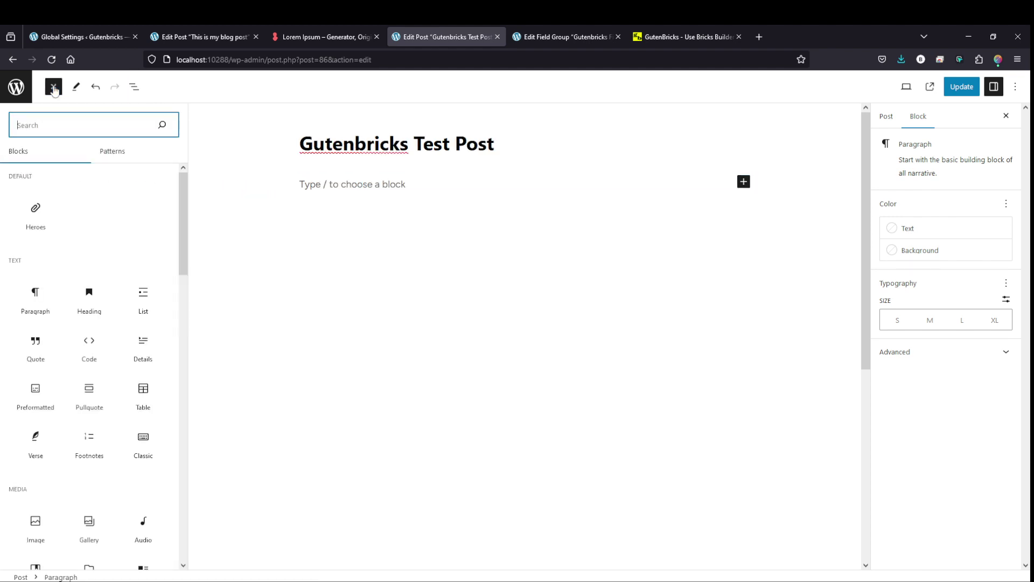
left_click_drag(59, 205, 232, 203)
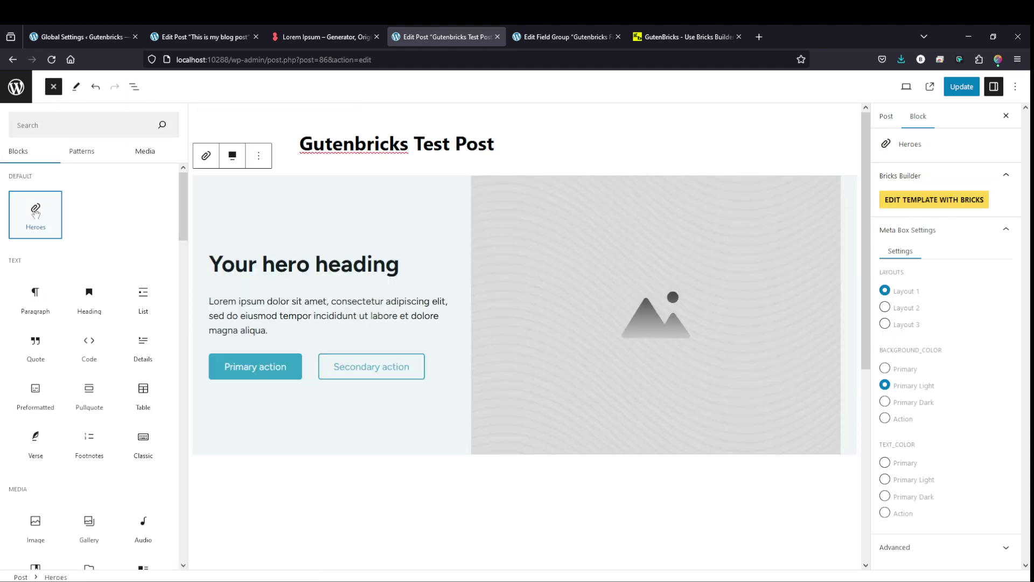
left_click(667, 277)
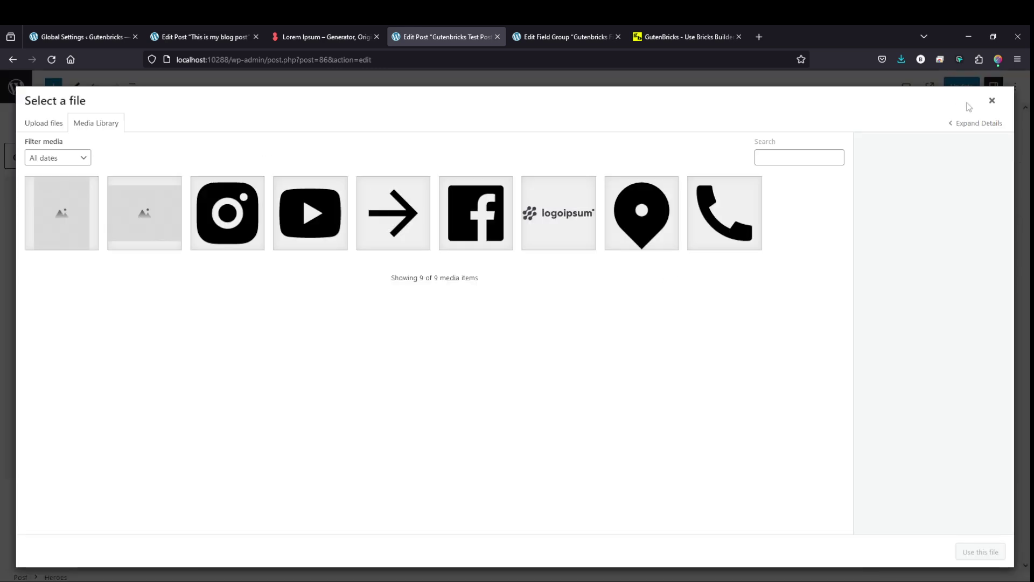
left_click(154, 221)
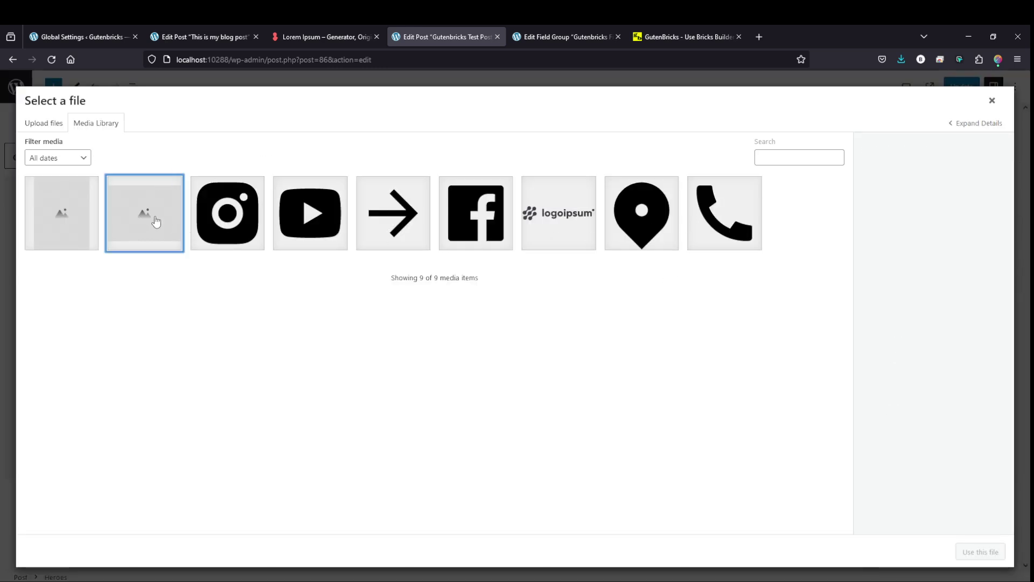
left_click(981, 552)
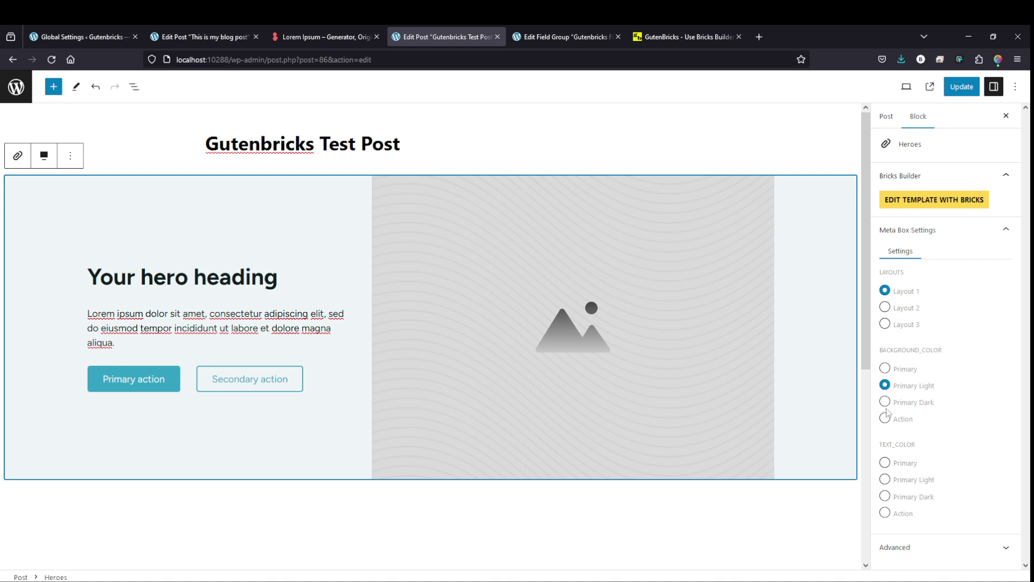
Try several background colours, settling on Primary Dark background with Primary Light text.
left_click(885, 369)
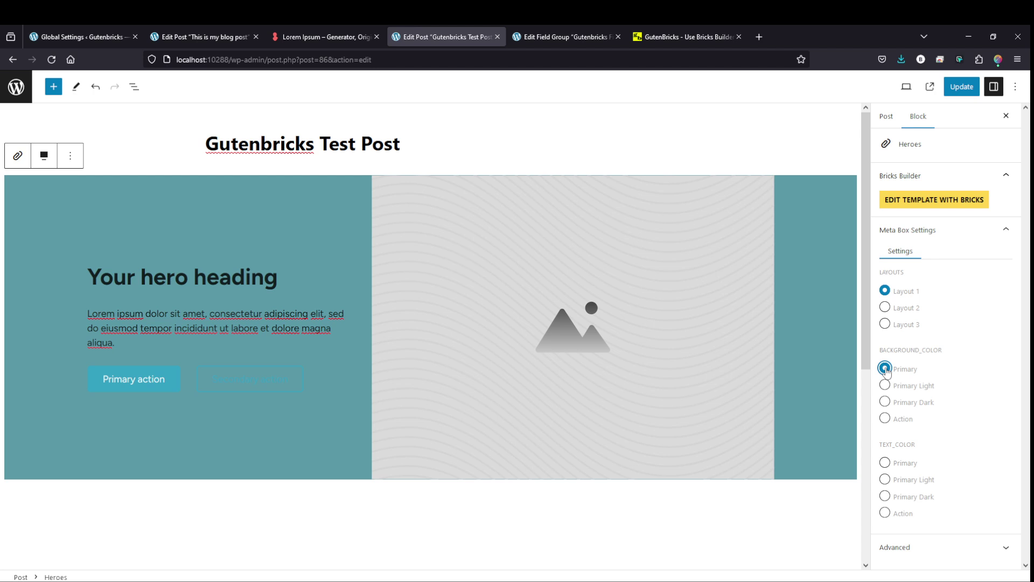
left_click(885, 418)
left_click(885, 369)
left_click(885, 385)
left_click(888, 403)
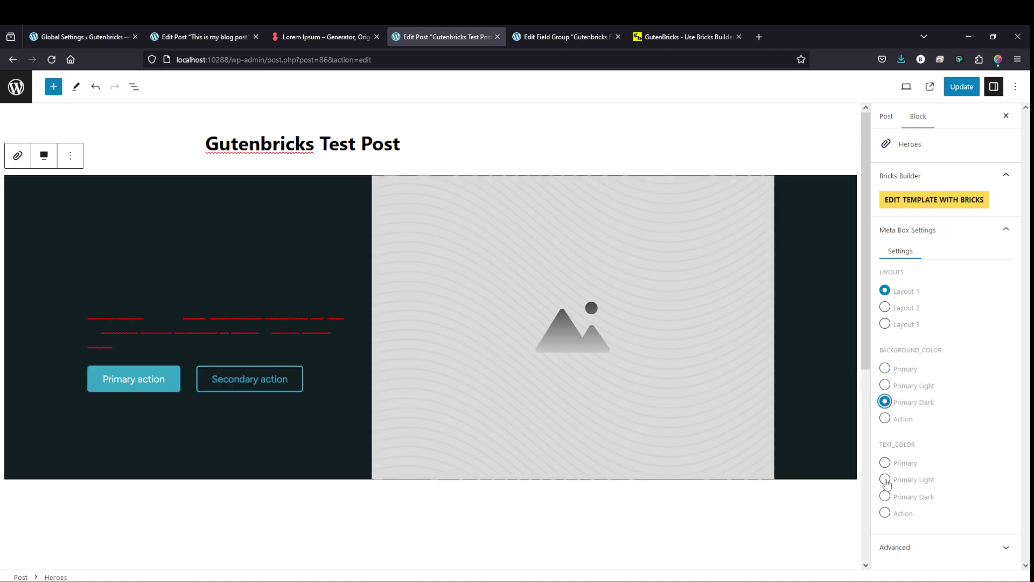
left_click(886, 480)
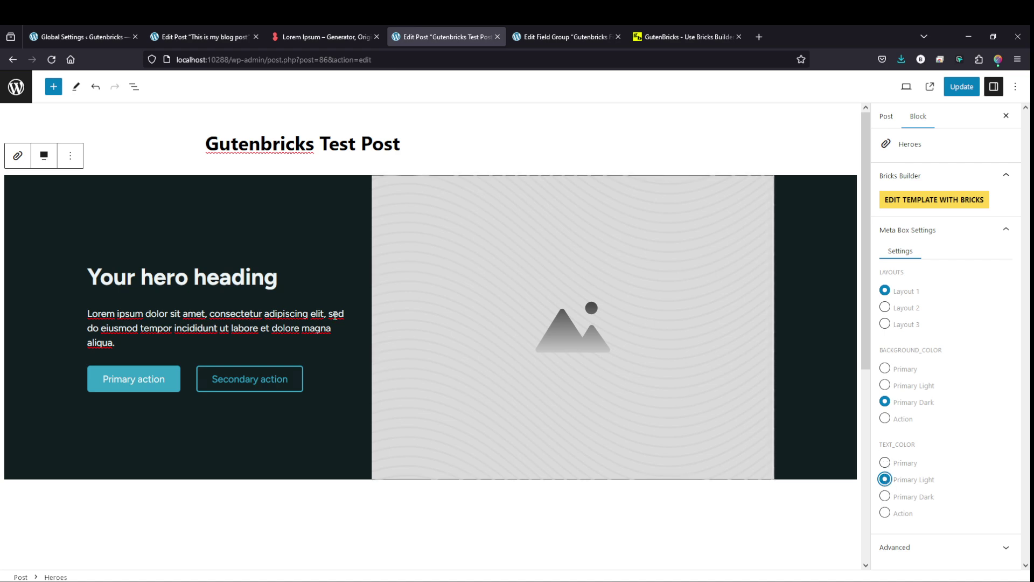
Try Layouts 2 and 3, return to Layout 1, and update the post.
left_click(885, 309)
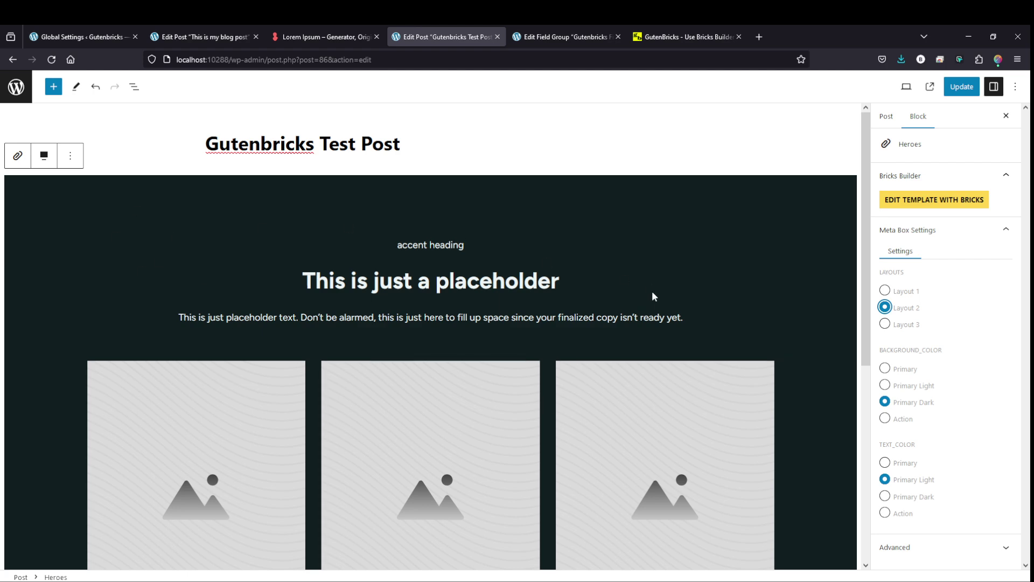
left_click(886, 324)
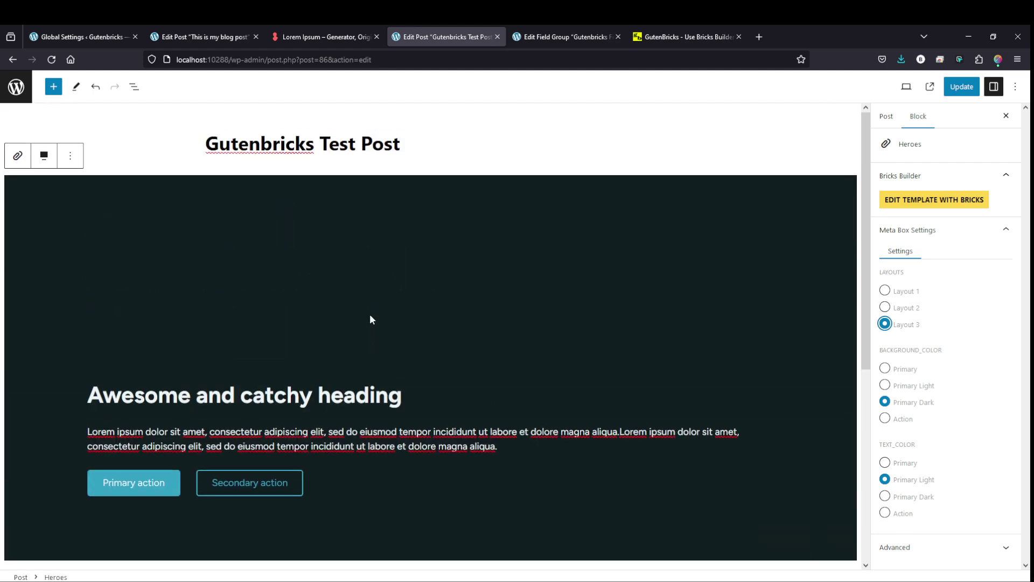
left_click(893, 306)
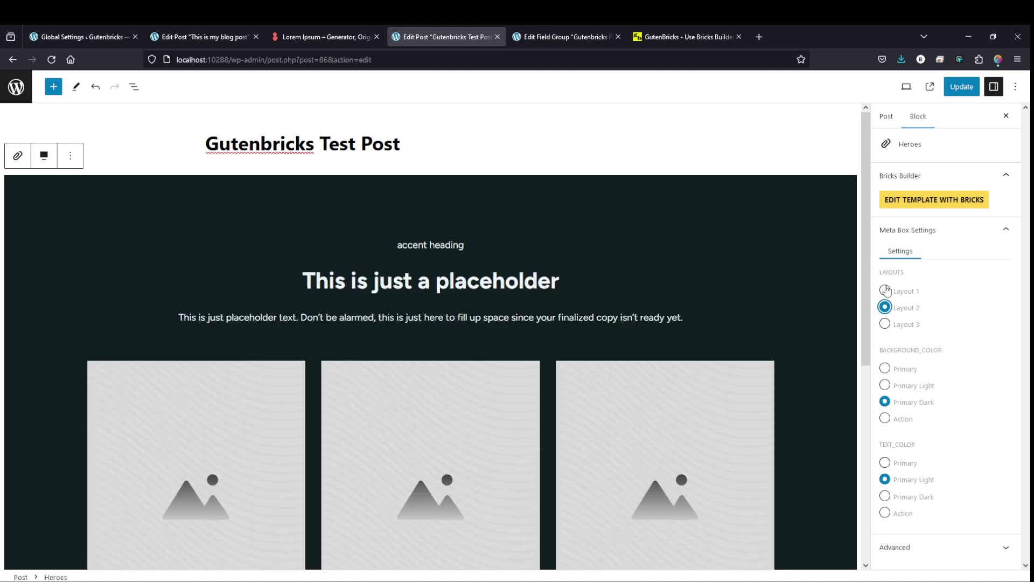
left_click(885, 291)
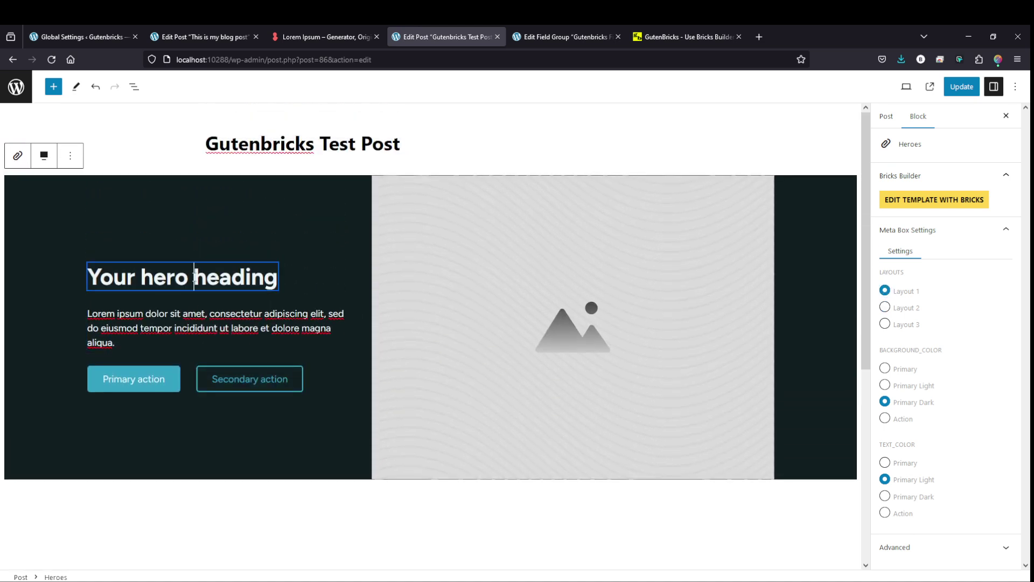
left_click(962, 86)
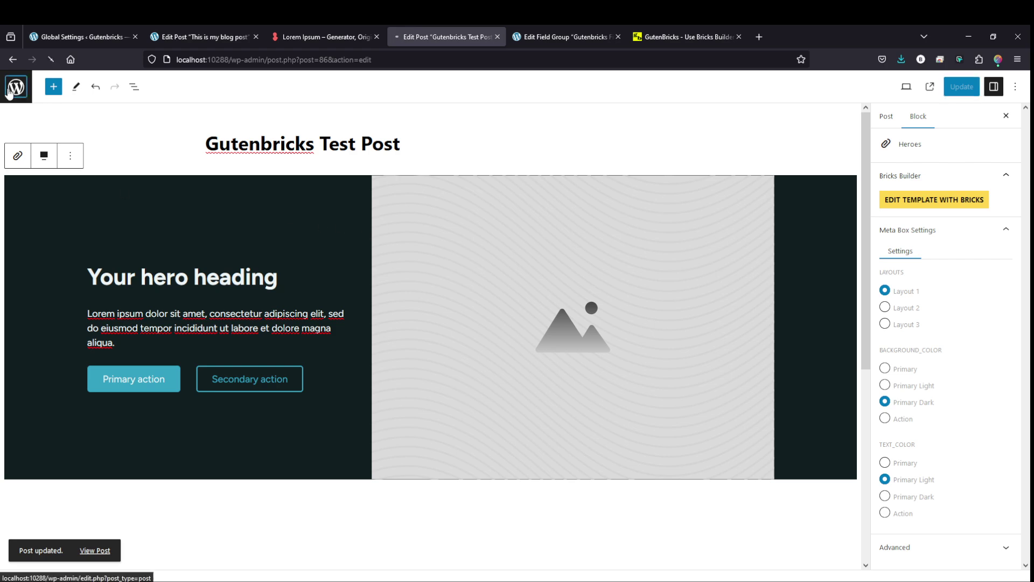
Create a Bricks template titled 'Content' with template type GutenBricks - Block and publish it.
left_click(27, 92)
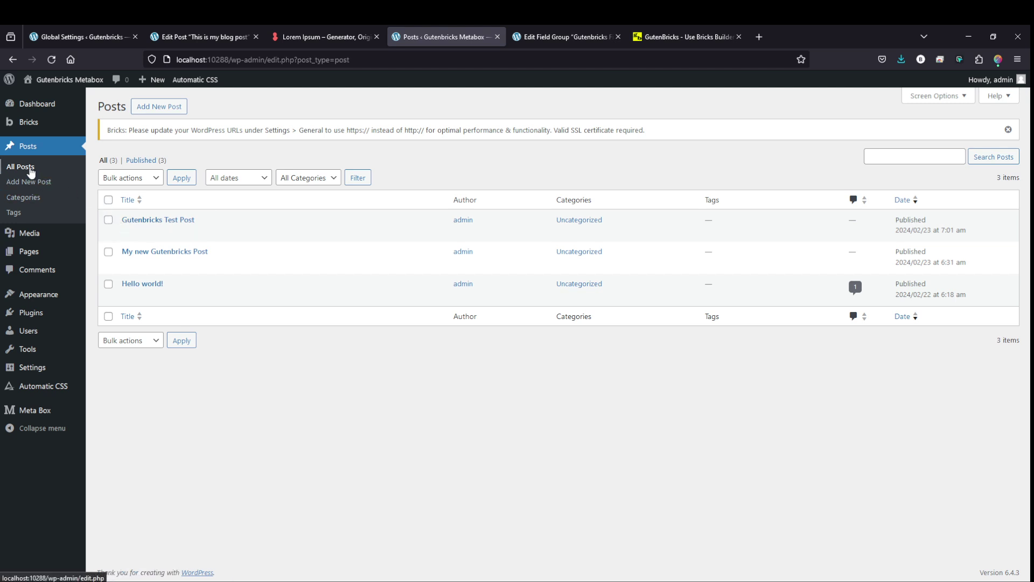
mouse_move(28, 125)
left_click(104, 146)
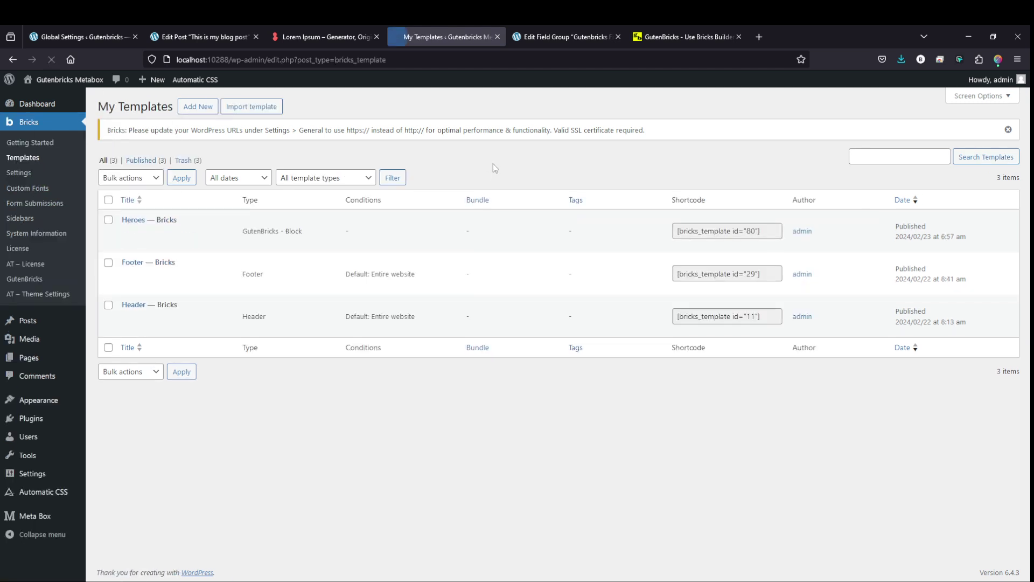
left_click(197, 108)
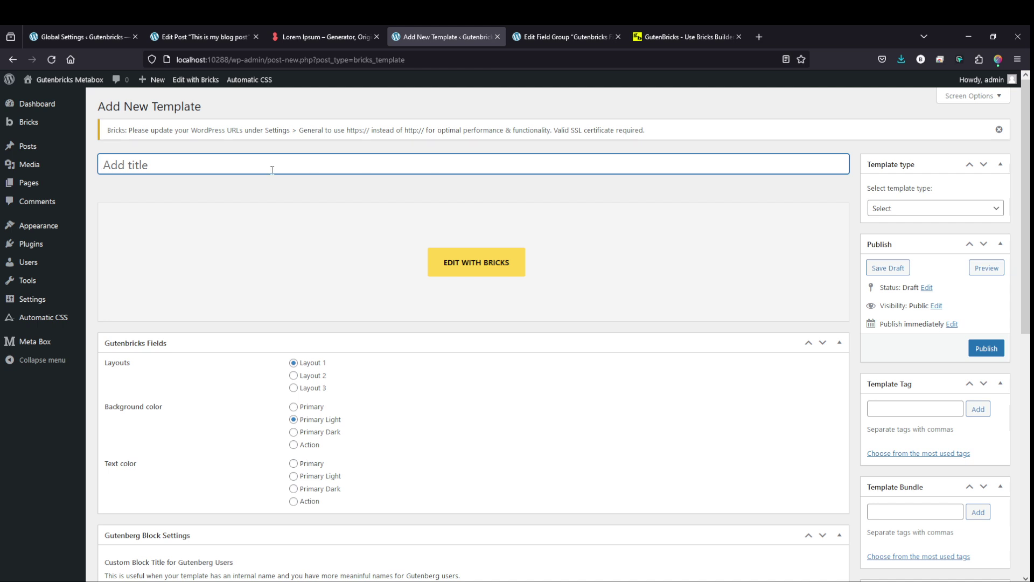
type("CO")
left_click(894, 210)
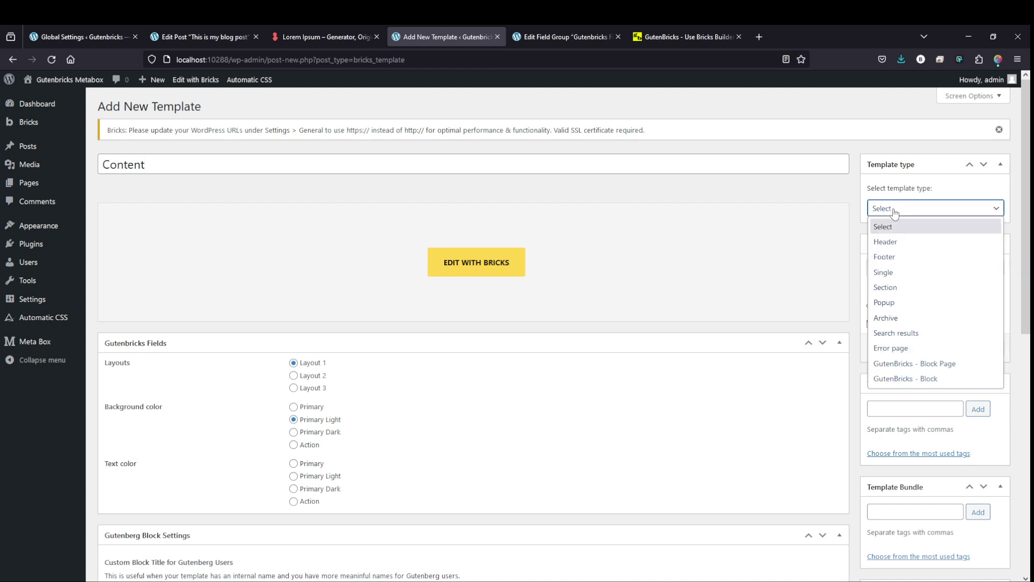
left_click(920, 376)
left_click(986, 348)
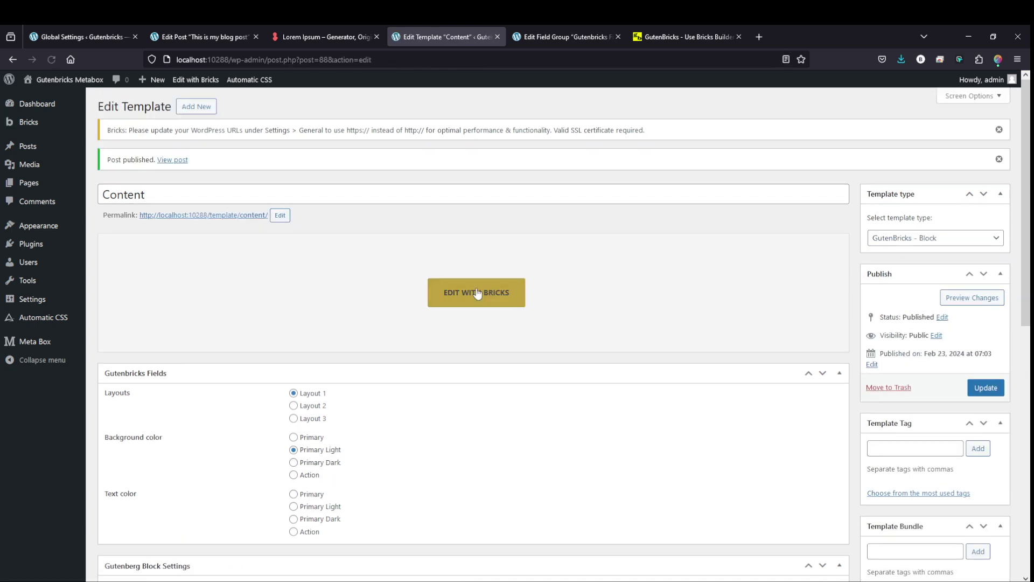
In the Content template's builder, insert the 'Content Section Mike' template without its theme style.
left_click(477, 293)
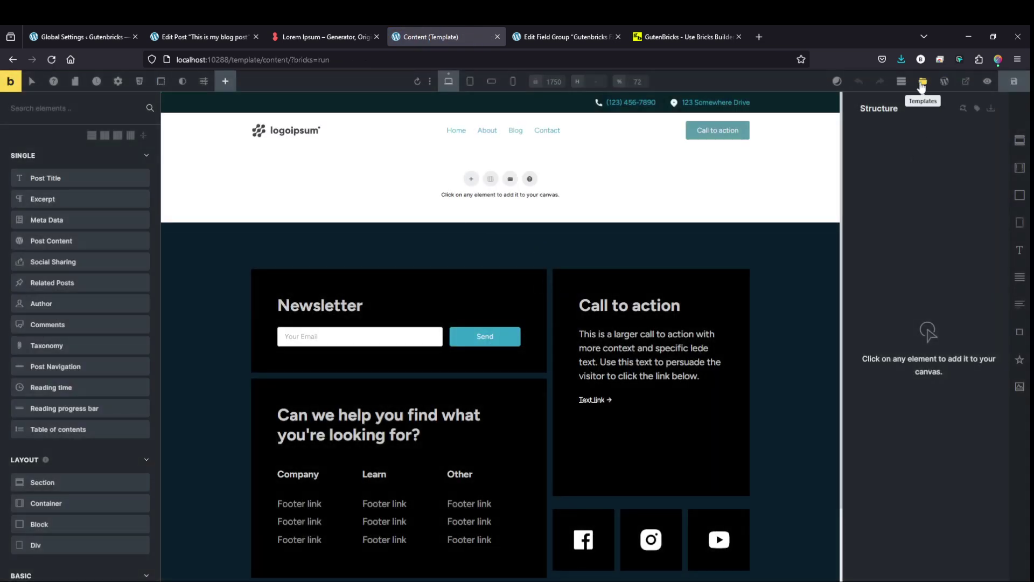
left_click(923, 80)
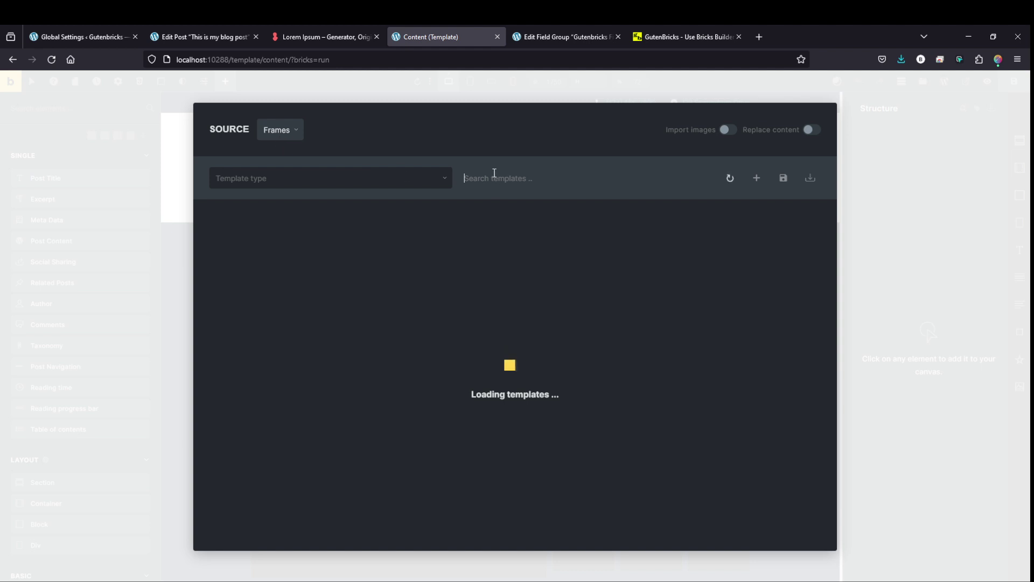
type("content")
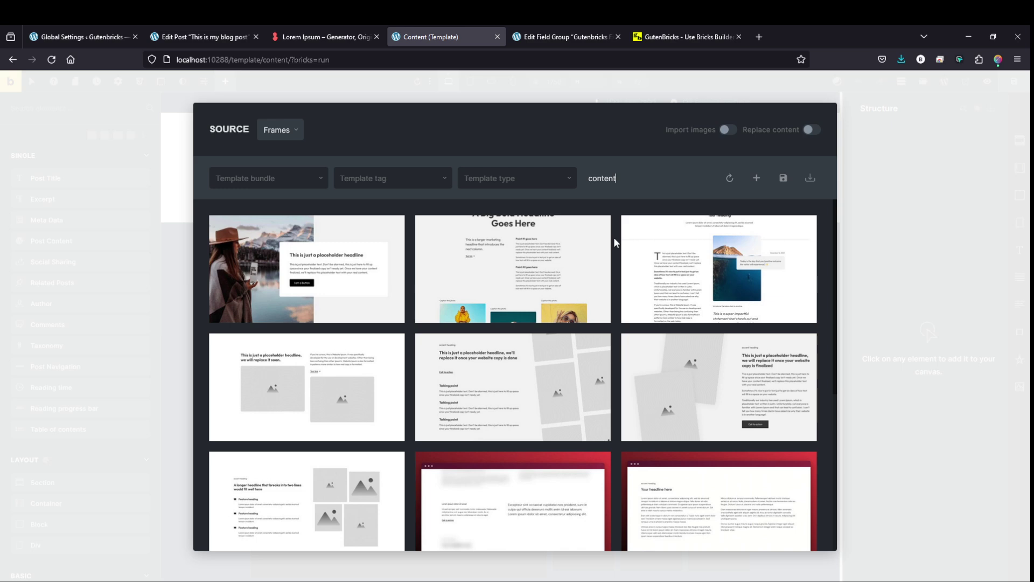
scroll(614, 241, "down", 1)
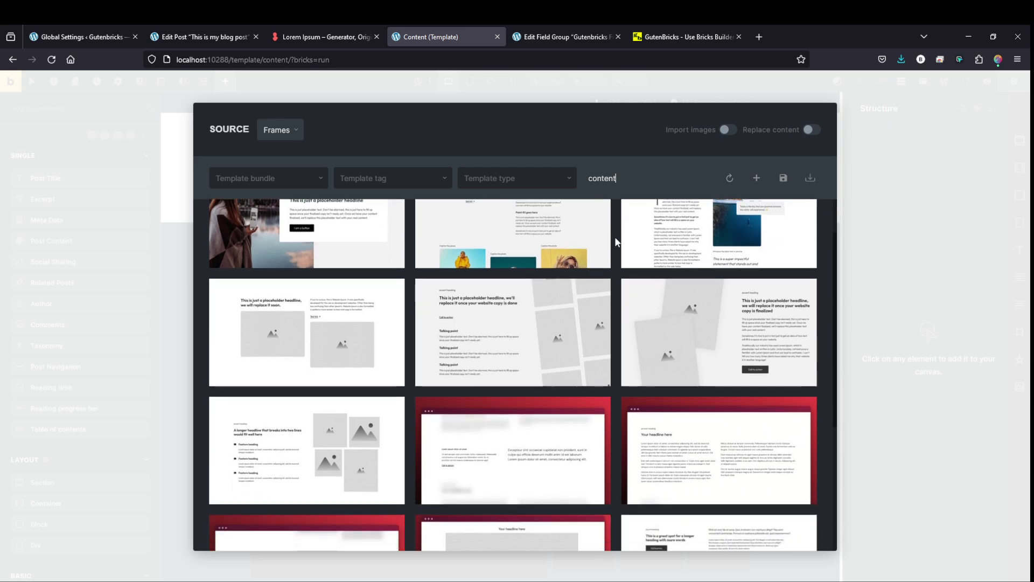
scroll(617, 242, "up", 1)
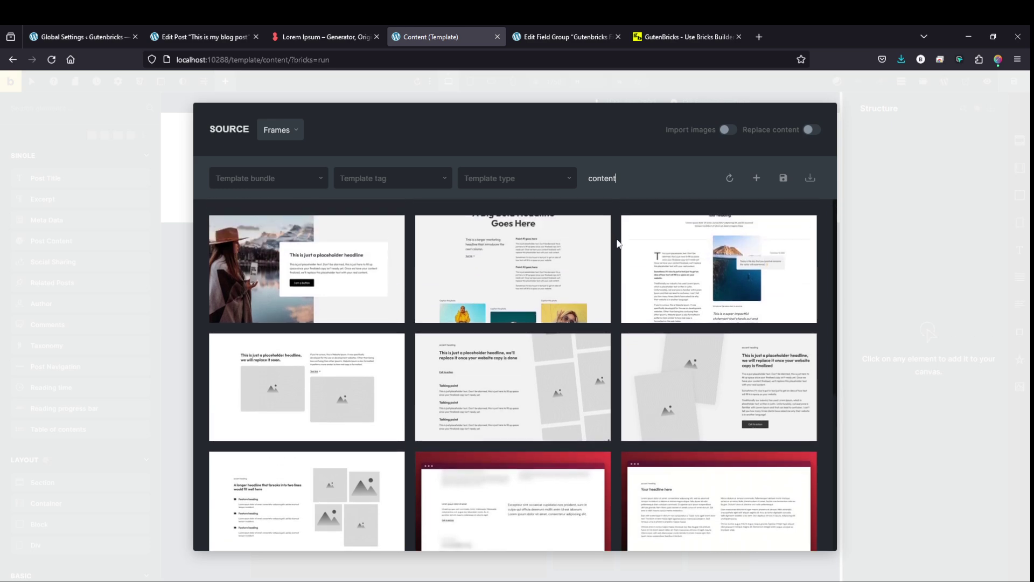
mouse_move(718, 283)
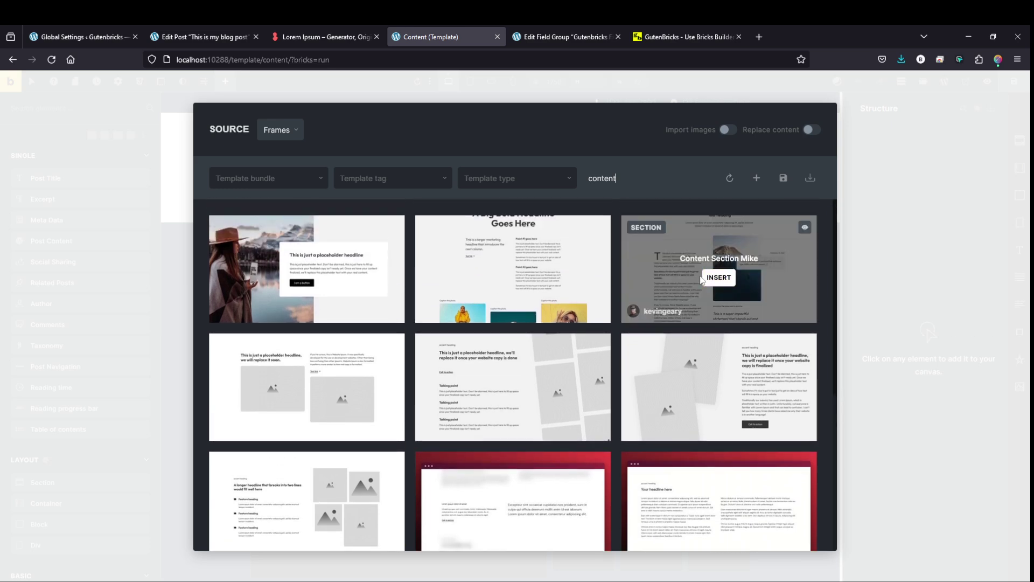
left_click(720, 279)
key("Return")
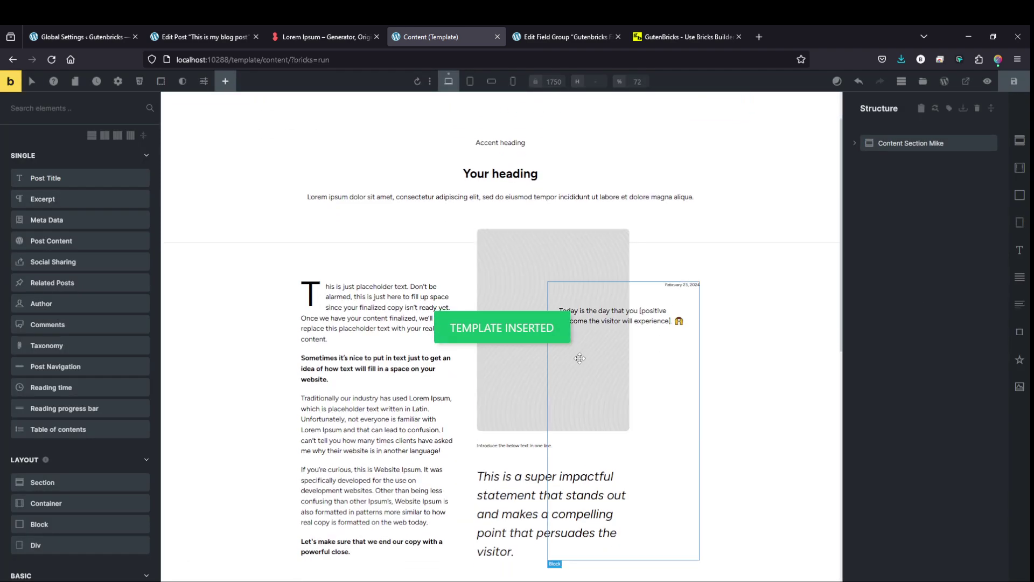
left_click(922, 82)
Insert the 'Content Section Golf' template, declining its theme style.
left_click(501, 178)
type("content")
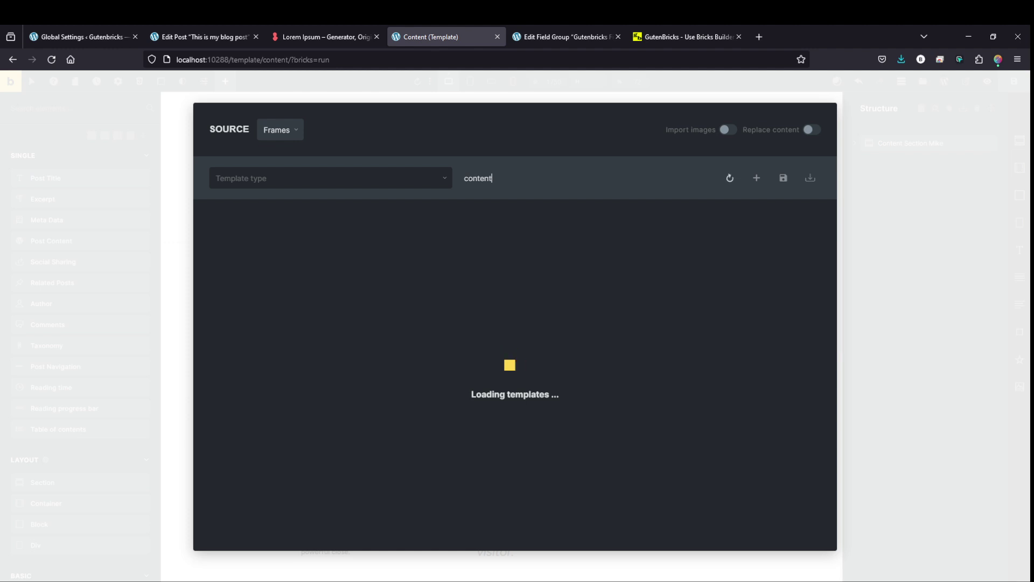
scroll(405, 283, "down", 1)
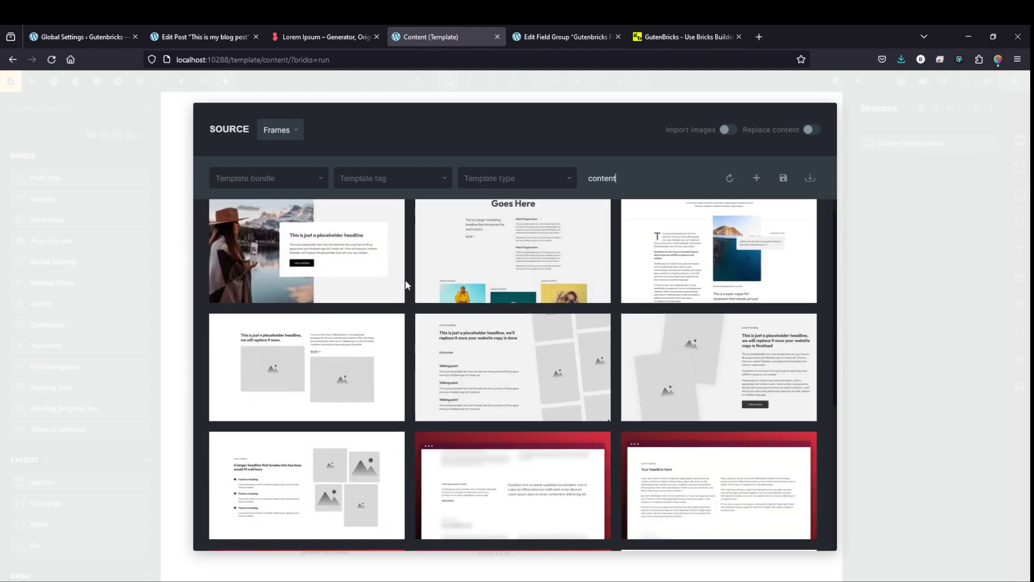
scroll(405, 284, "down", 5)
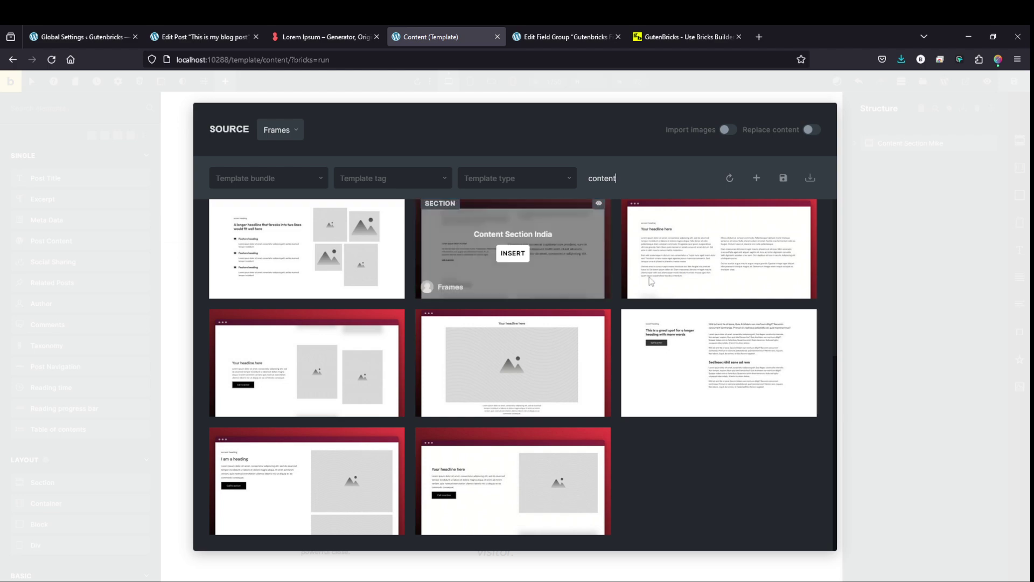
left_click(717, 254)
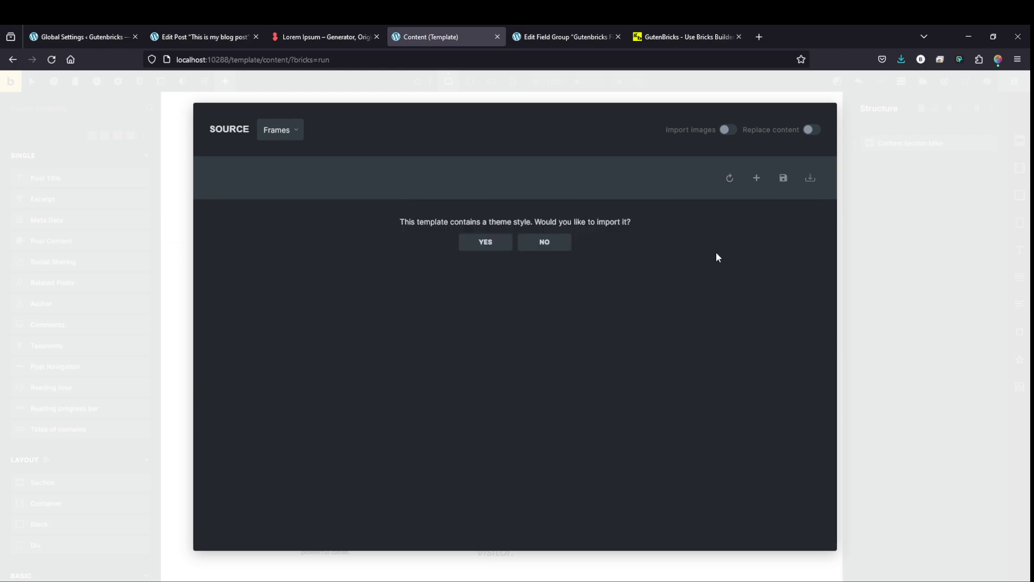
left_click(545, 242)
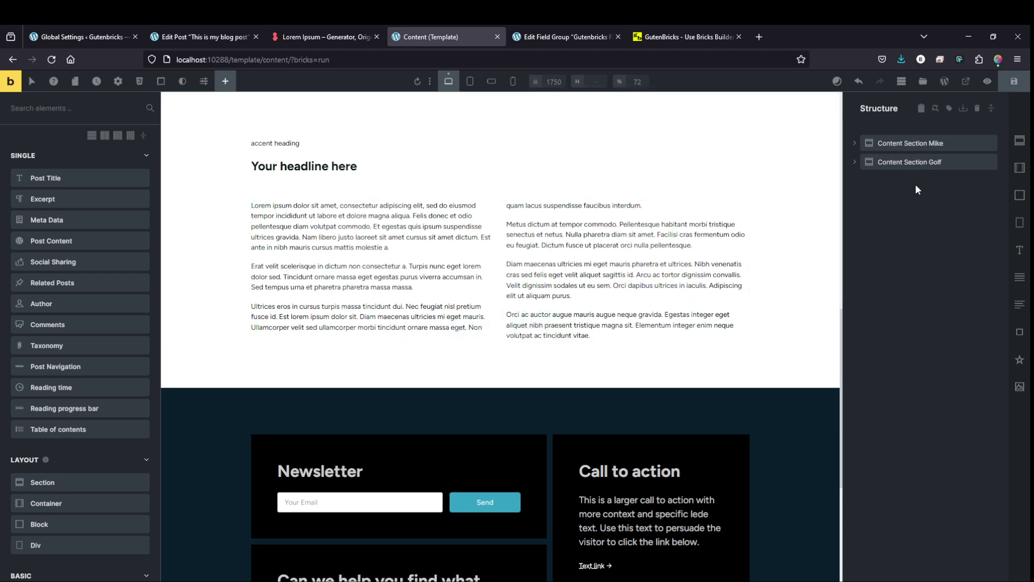
Insert the 'Content Section Hotel' template, declining its theme style.
left_click(923, 81)
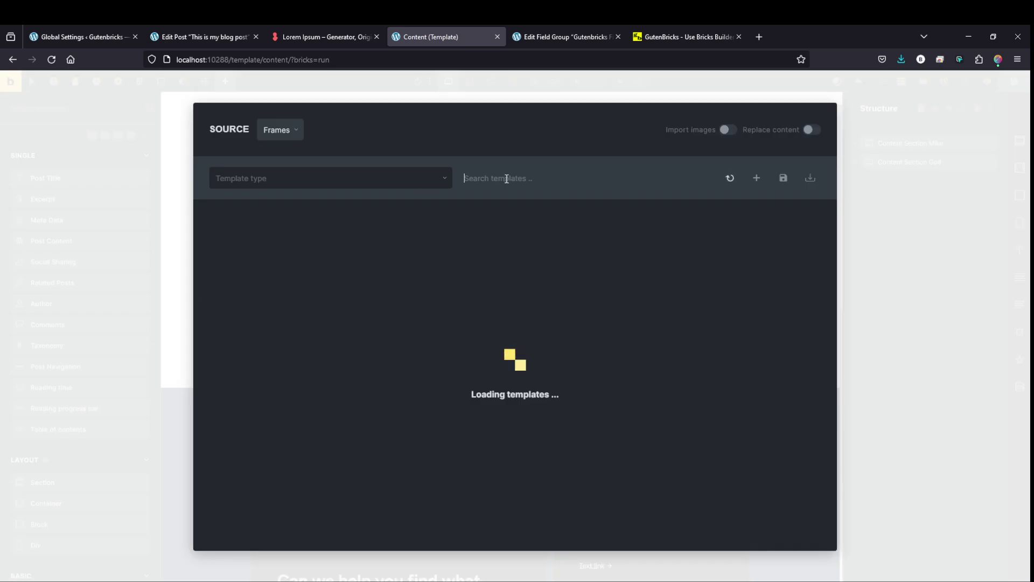
type("content")
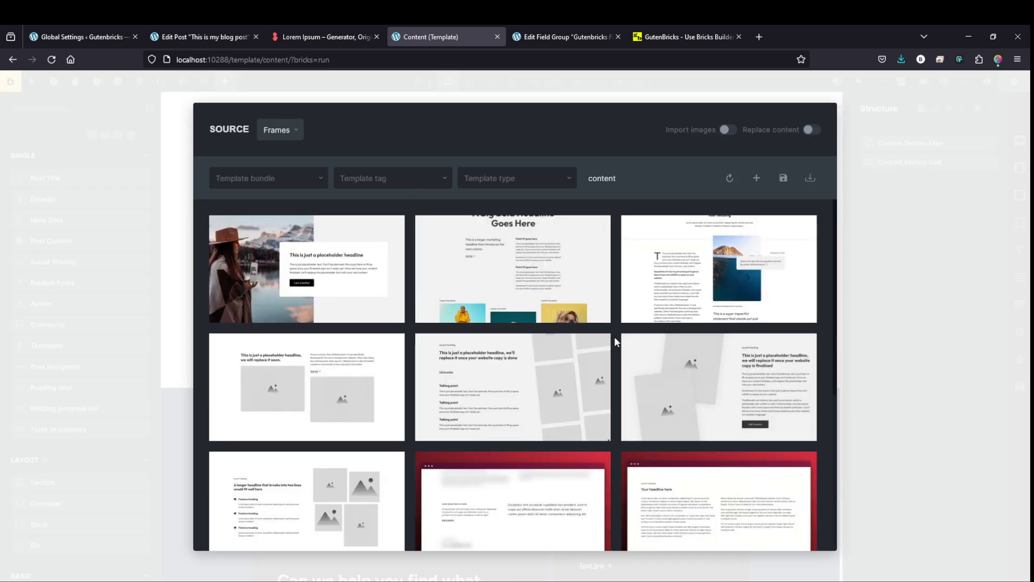
scroll(620, 339, "down", 1)
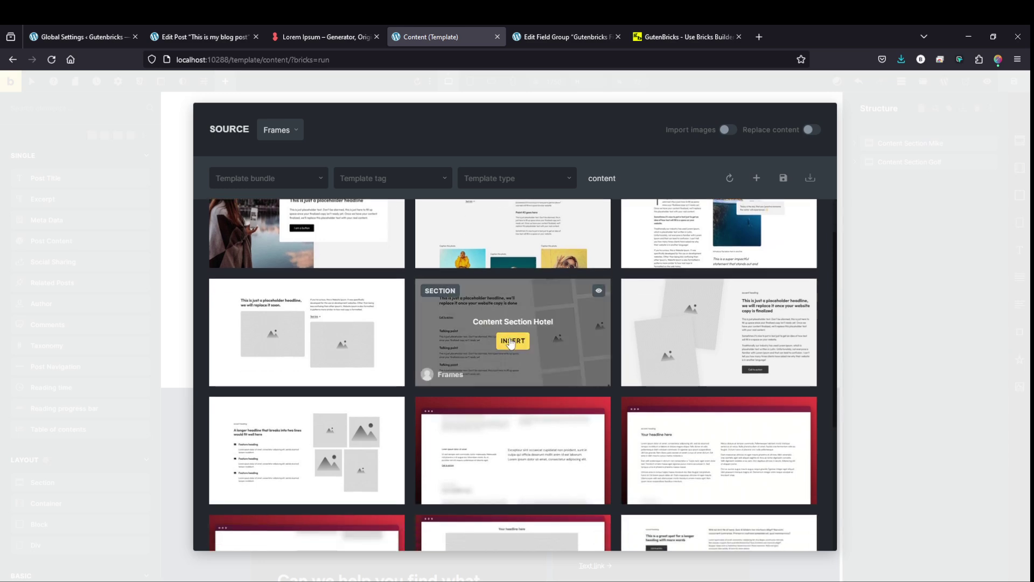
left_click(511, 341)
left_click(562, 238)
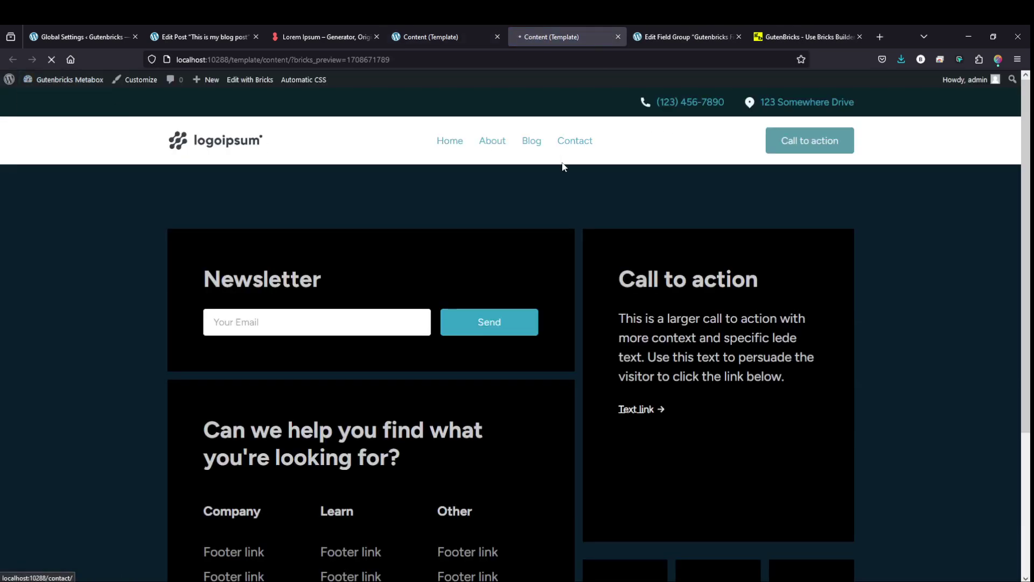
Leave the Heroes template builder without saving and switch back to the Content template's builder tab.
mouse_move(22, 161)
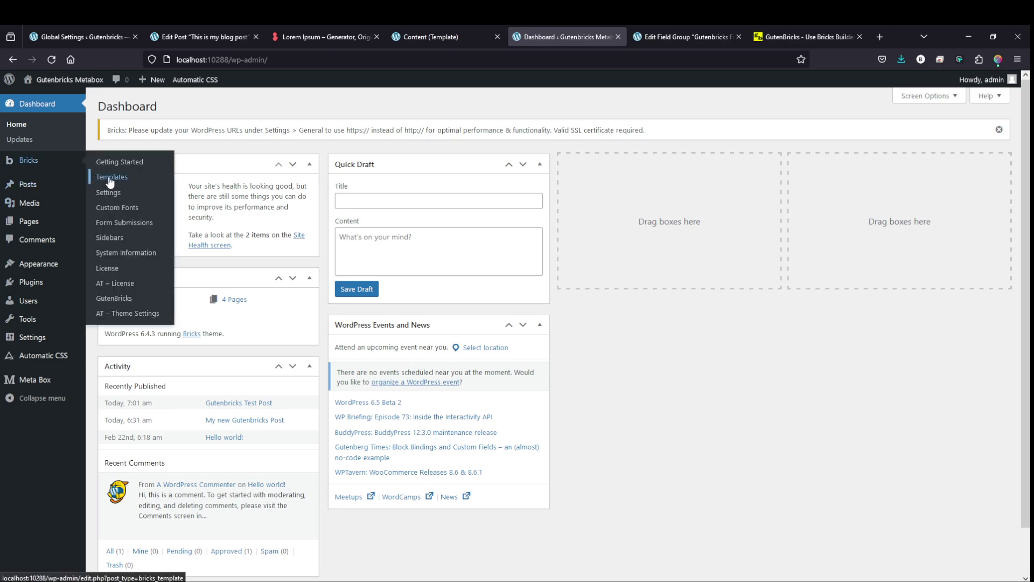
mouse_move(148, 269)
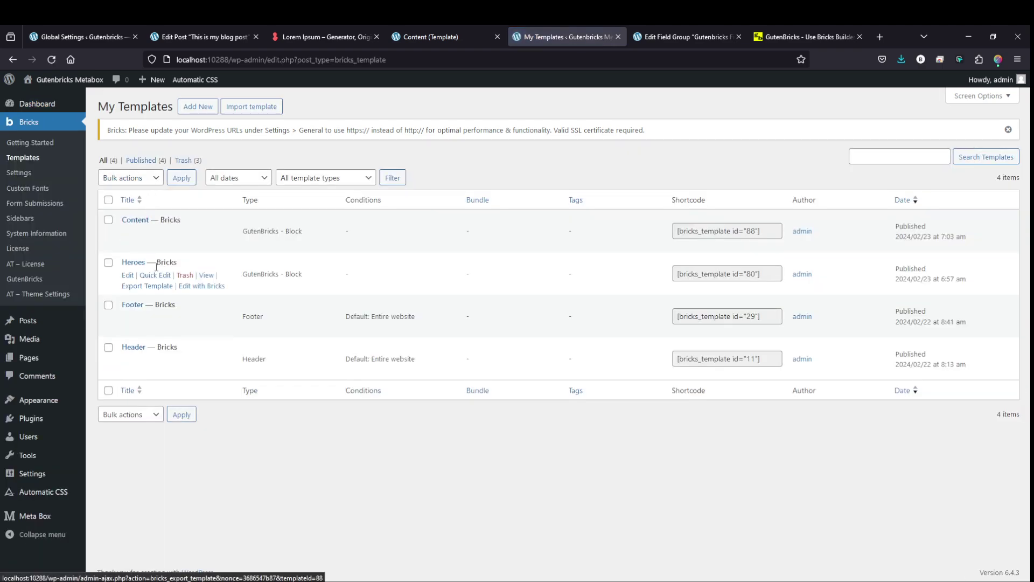
left_click(189, 286)
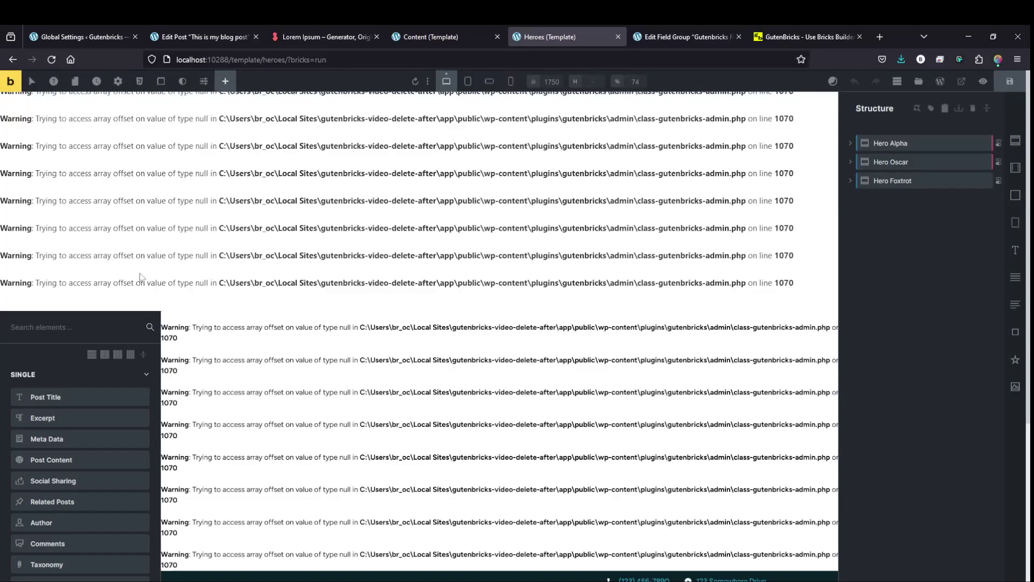
scroll(92, 339, "down", 5)
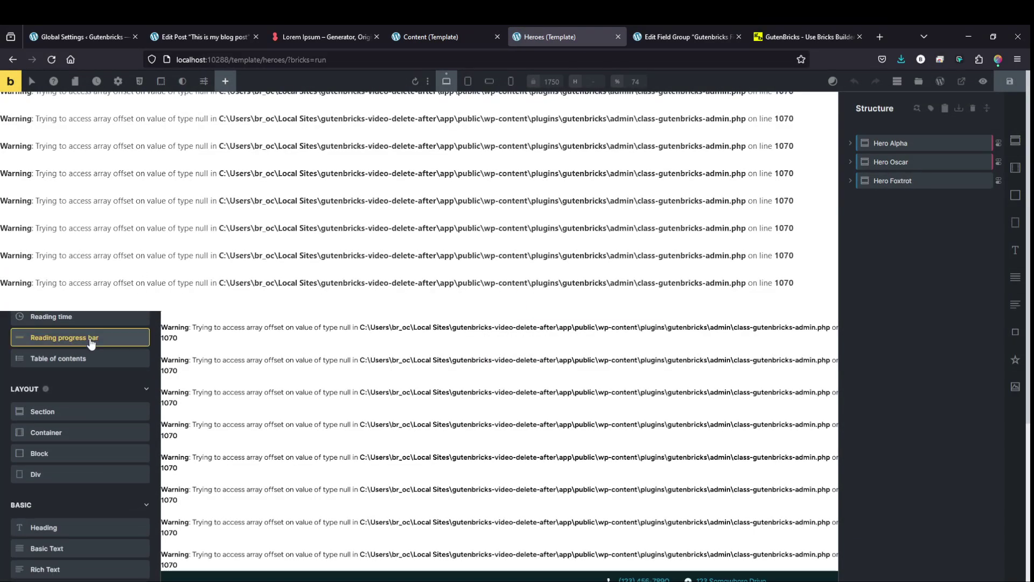
scroll(91, 340, "up", 5)
key("F5")
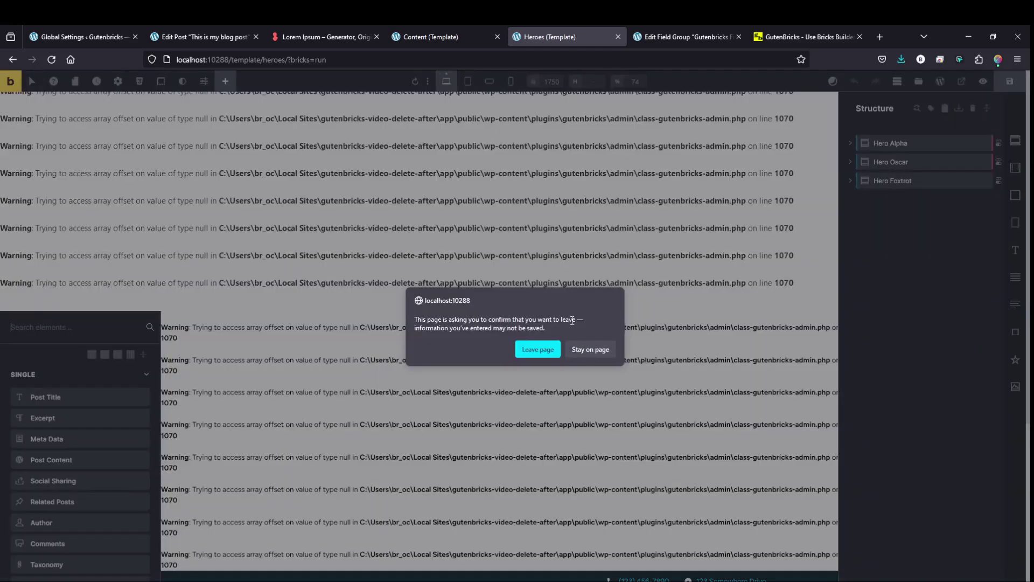
left_click(544, 351)
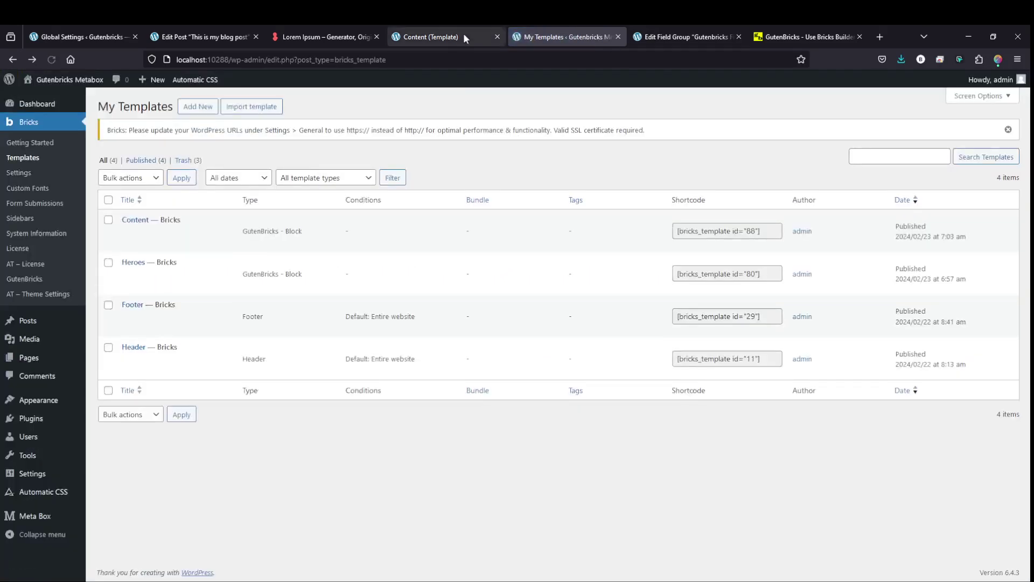
left_click(462, 35)
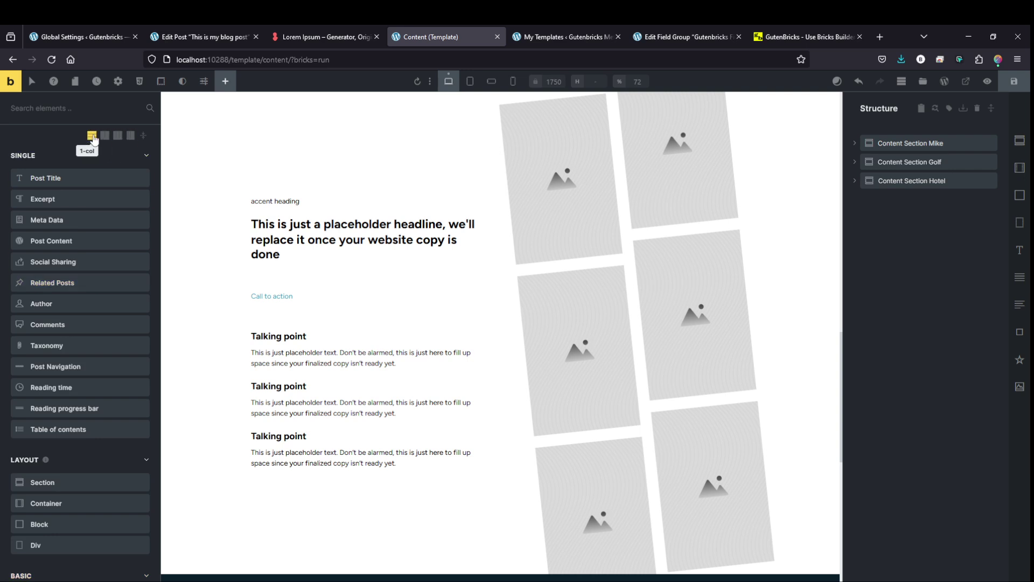
On Content Section Mike's own ID, add a Dynamic data render condition.
left_click(104, 135)
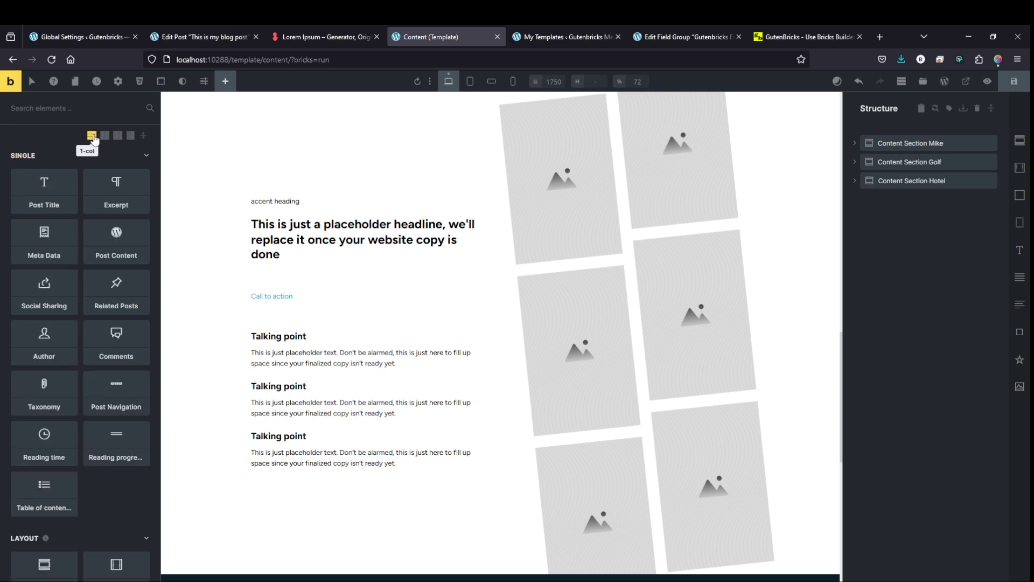
scroll(439, 264, "up", 5)
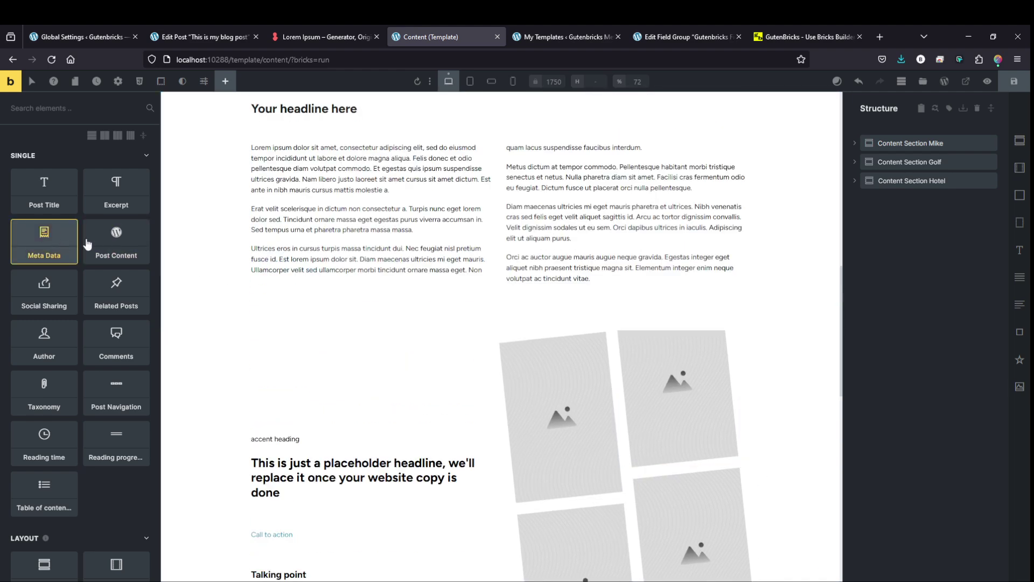
scroll(489, 246, "up", 12)
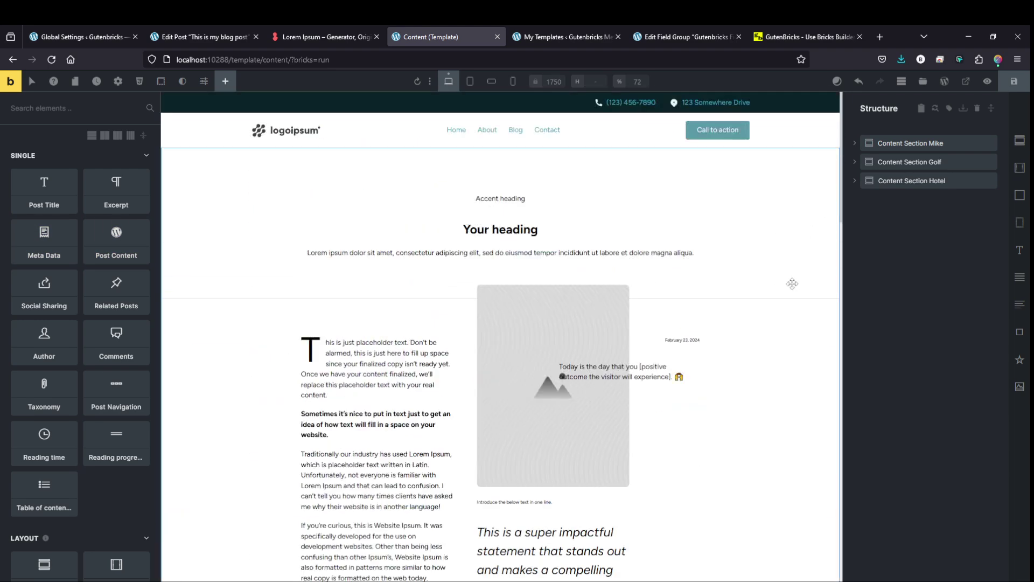
left_click(910, 143)
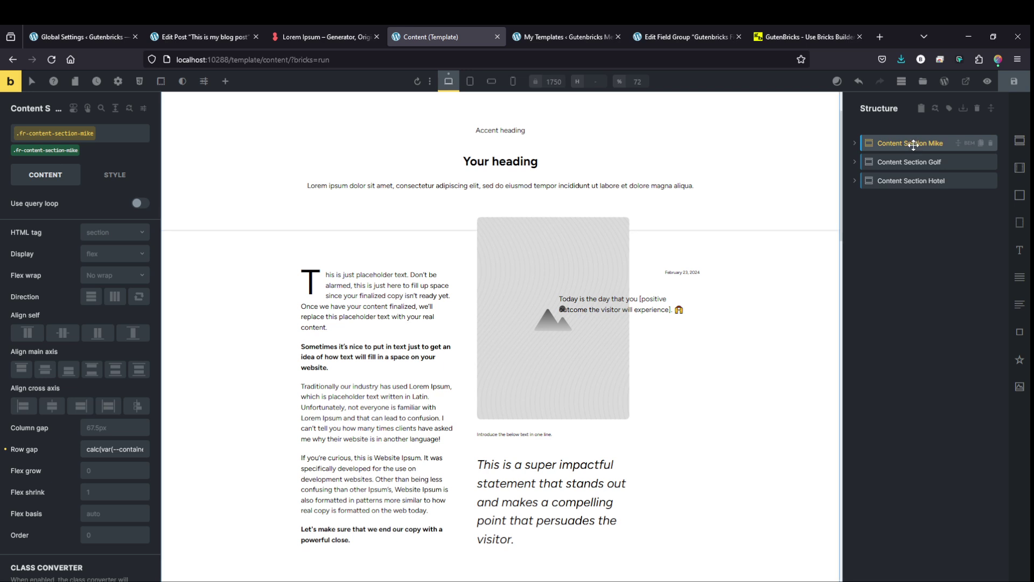
left_click(45, 151)
left_click(88, 108)
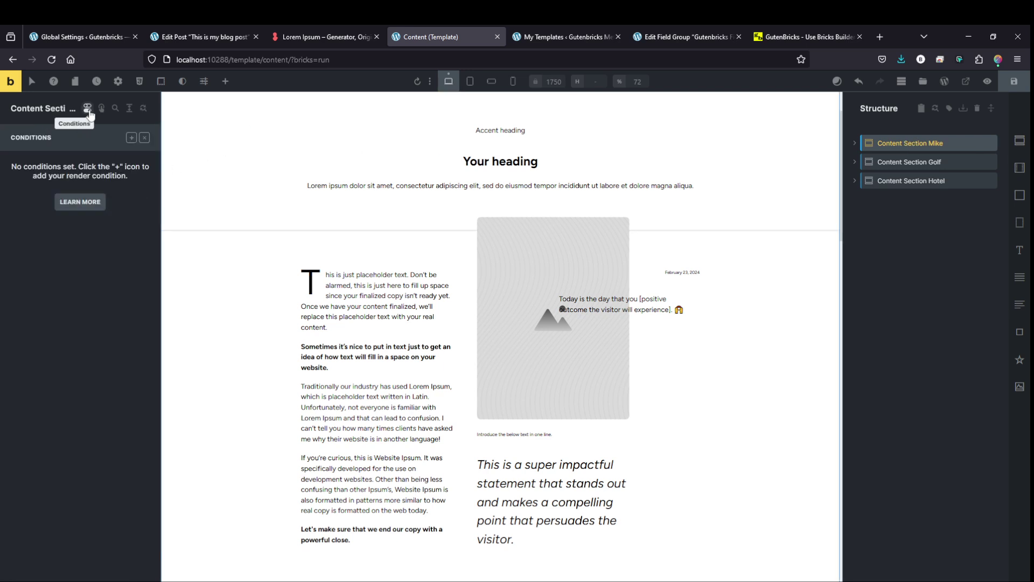
left_click(132, 139)
left_click(92, 182)
left_click(96, 181)
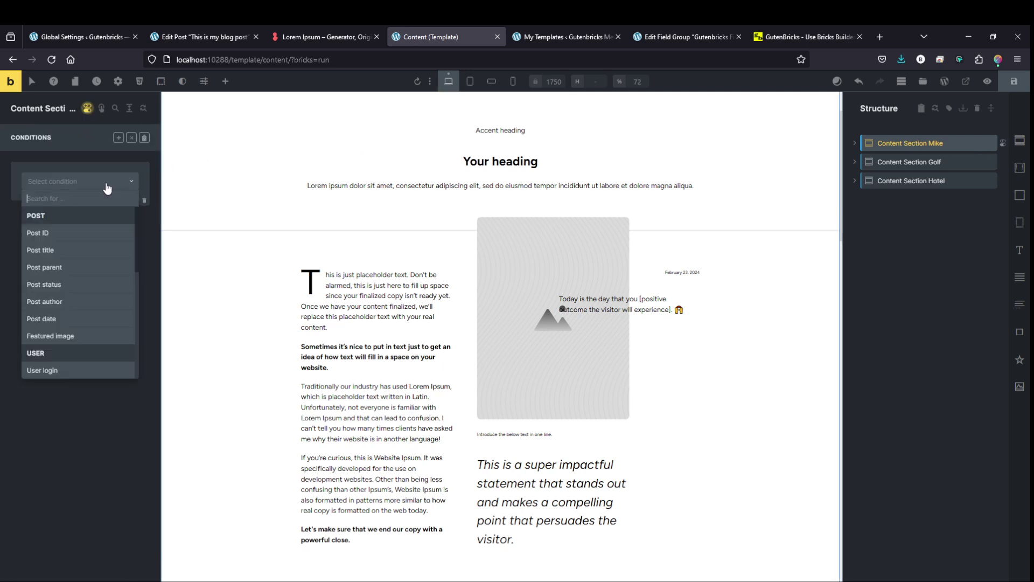
type("dyn")
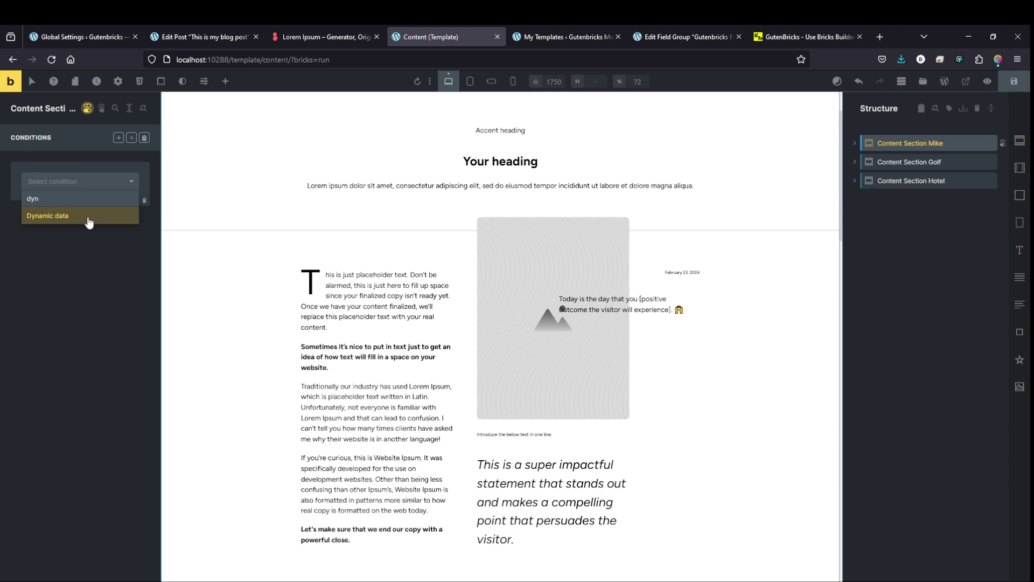
left_click(87, 218)
Set Mike's condition to {mb_bricks_template_layouts} contains layout_1 and copy it.
left_click(130, 203)
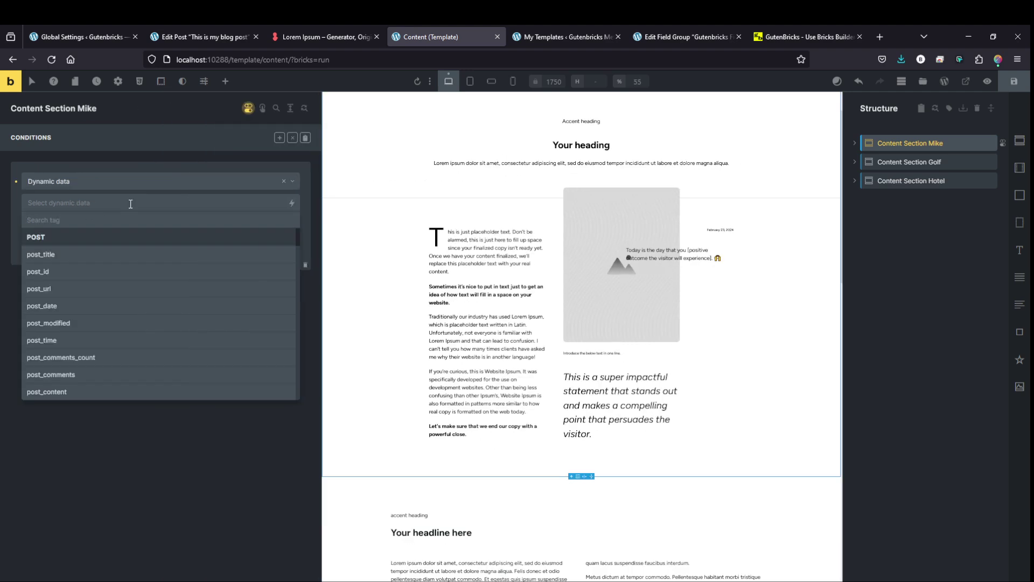
type("lay")
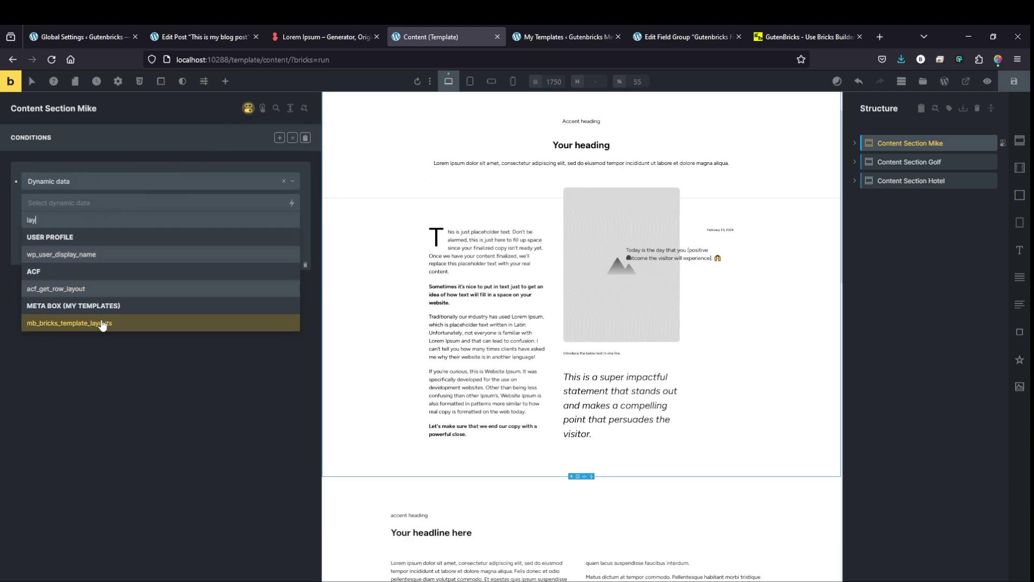
left_click(100, 322)
left_click(64, 226)
left_click(60, 244)
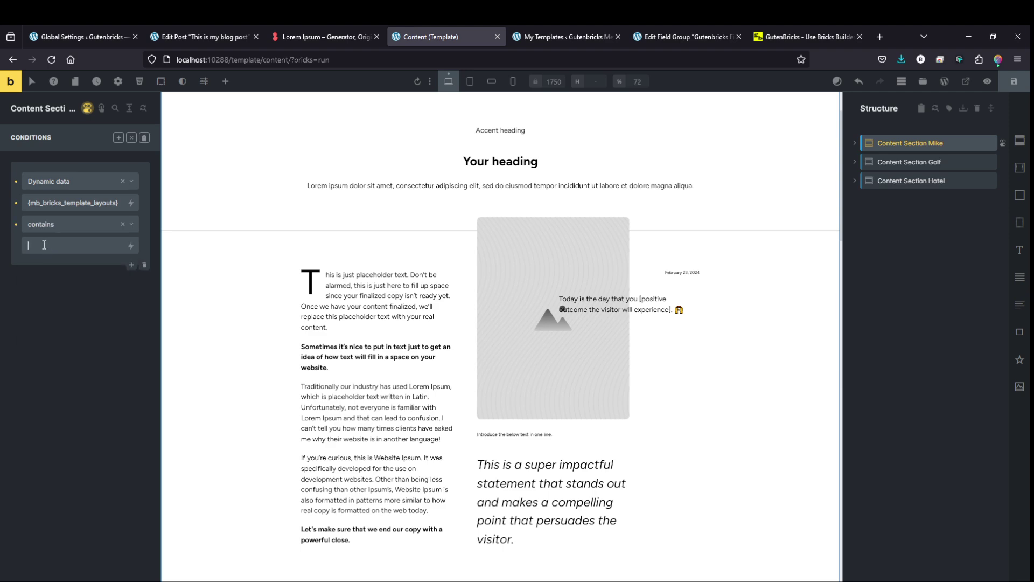
type("layout_1")
left_click(143, 138)
Paste the condition onto Content Section Golf, change its value to layout_2, and save.
left_click(909, 161)
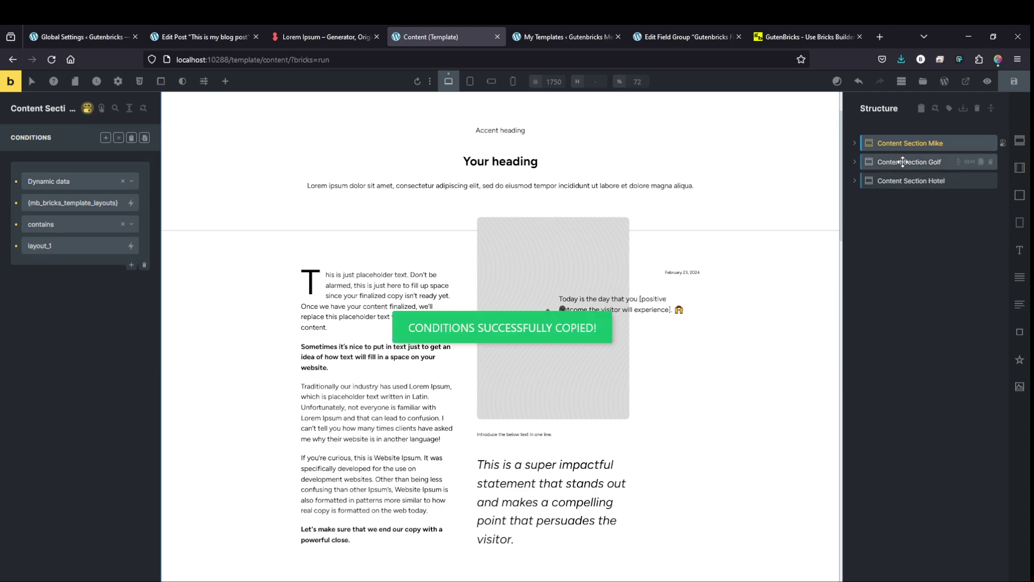
left_click(144, 138)
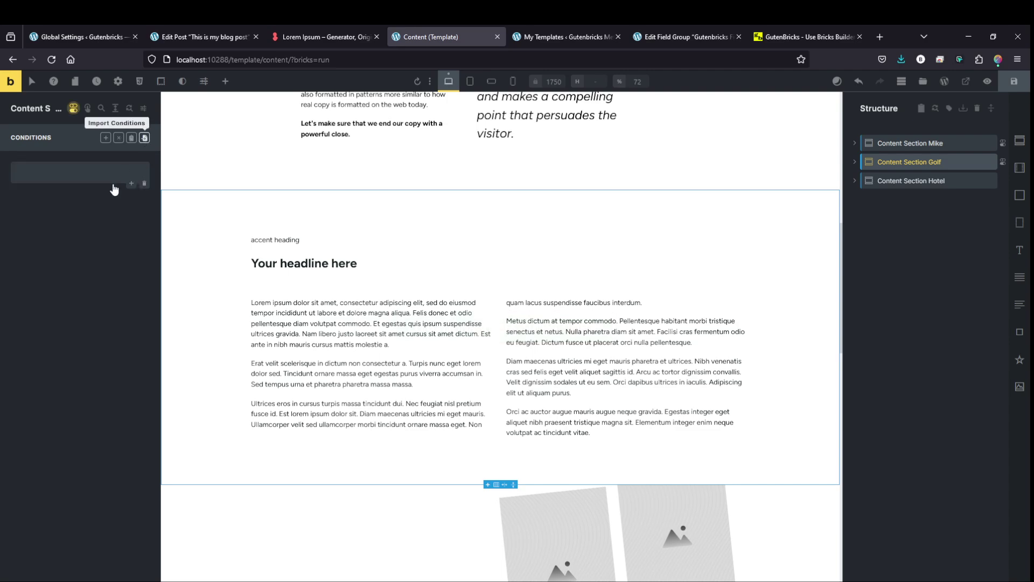
type("2")
key("ctrl+s")
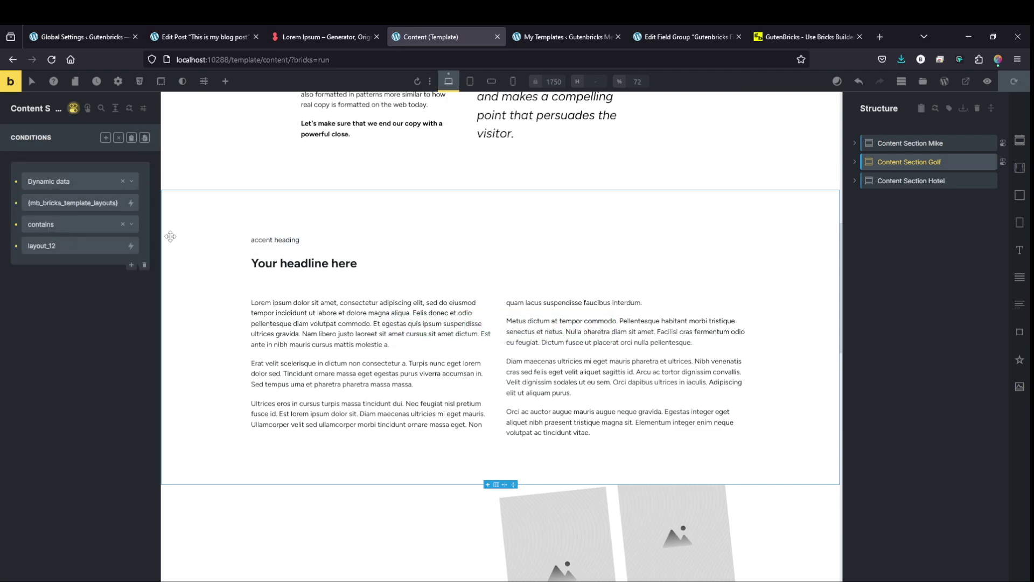
Paste the condition onto Content Section Hotel with the value changed to layout_3.
left_click(911, 180)
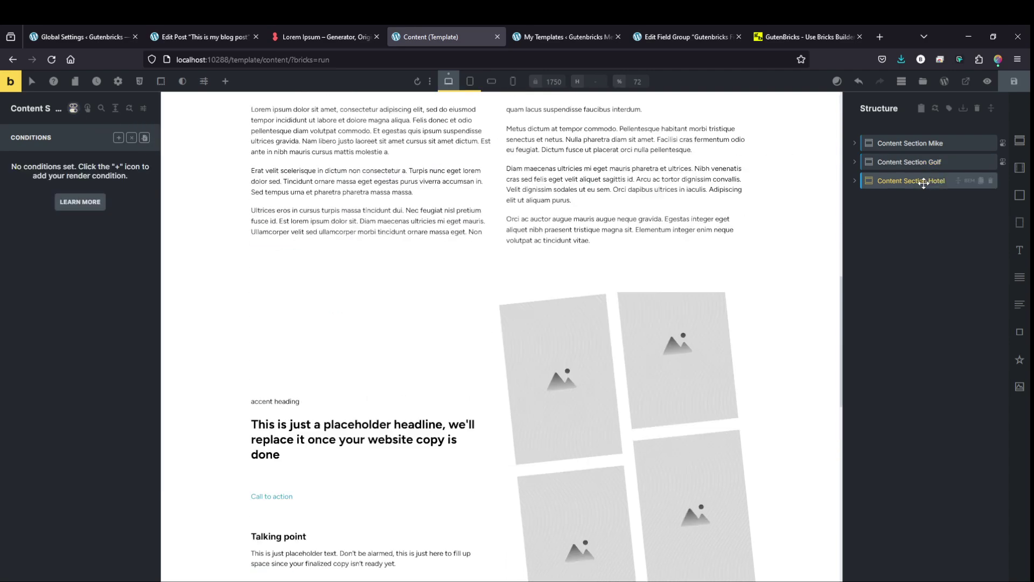
left_click(144, 138)
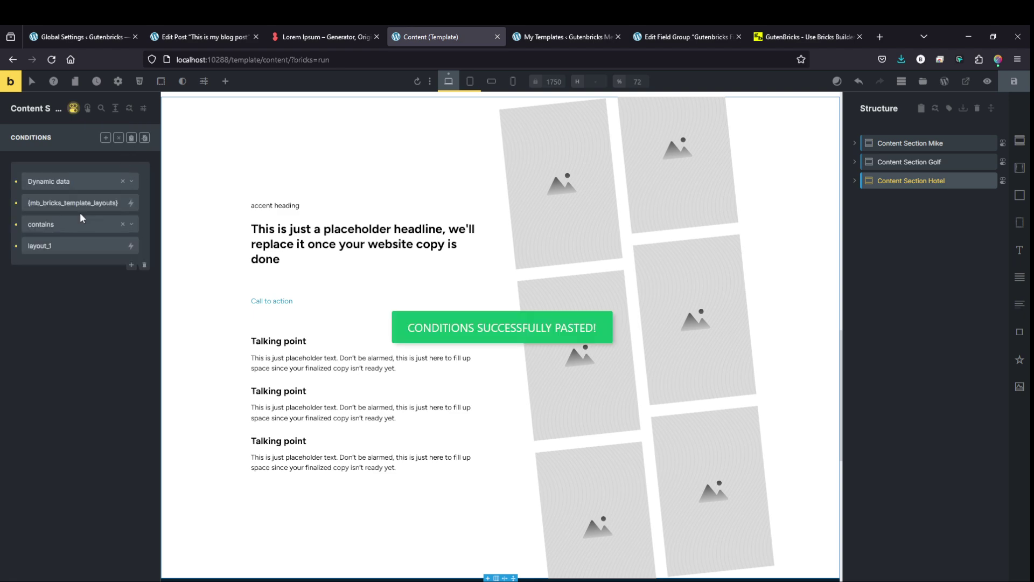
left_click(69, 244)
type("3")
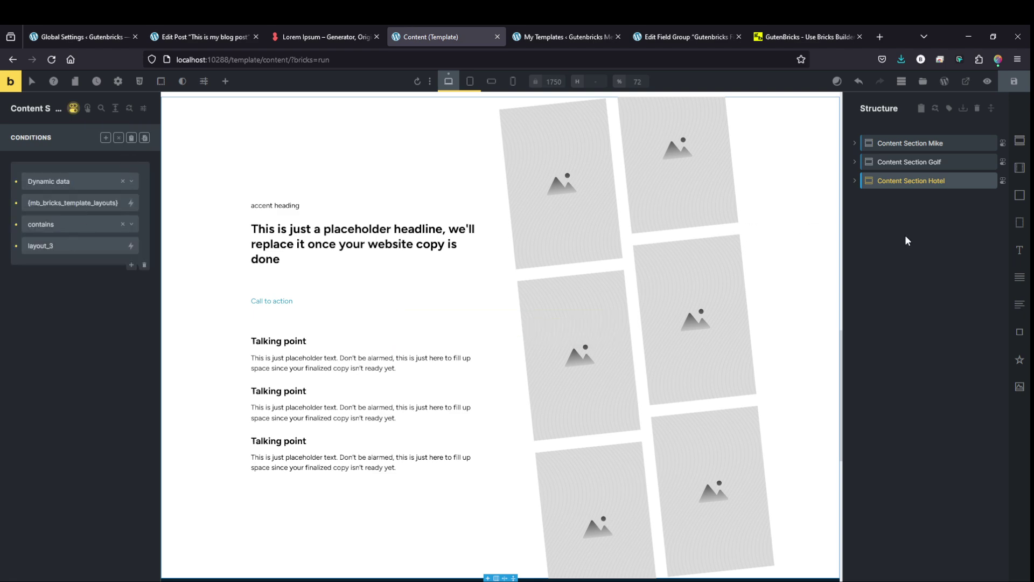
left_click(911, 144)
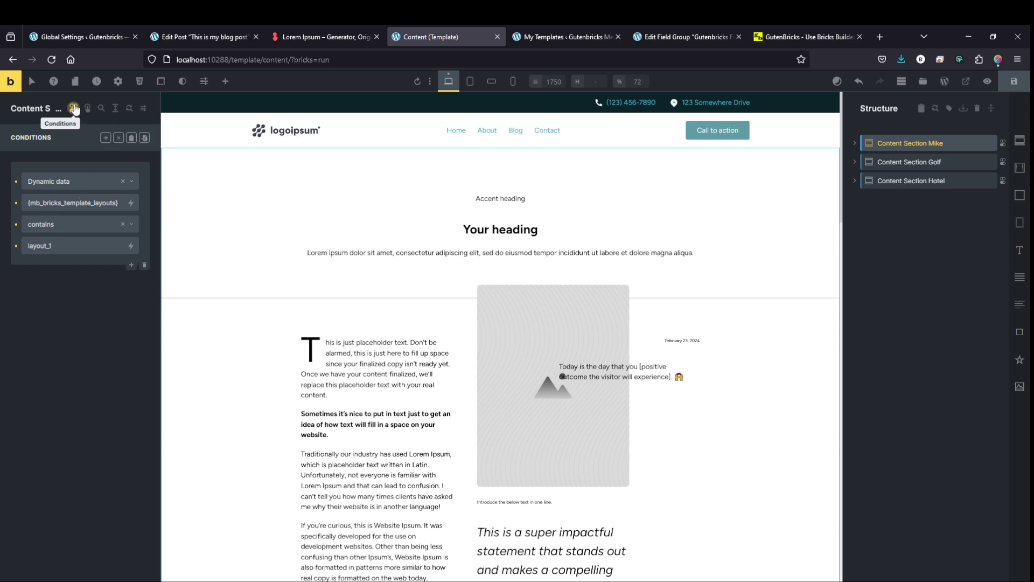
Set Content Section Mike's raw background colour to the Meta Box background-colour dynamic tag.
left_click(73, 107)
left_click(115, 175)
left_click(99, 262)
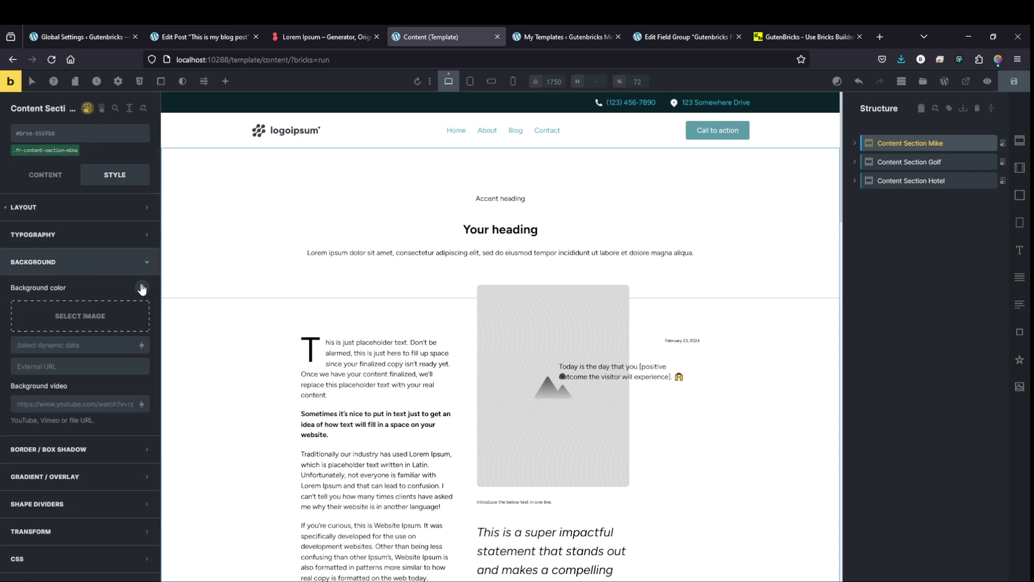
left_click(143, 289)
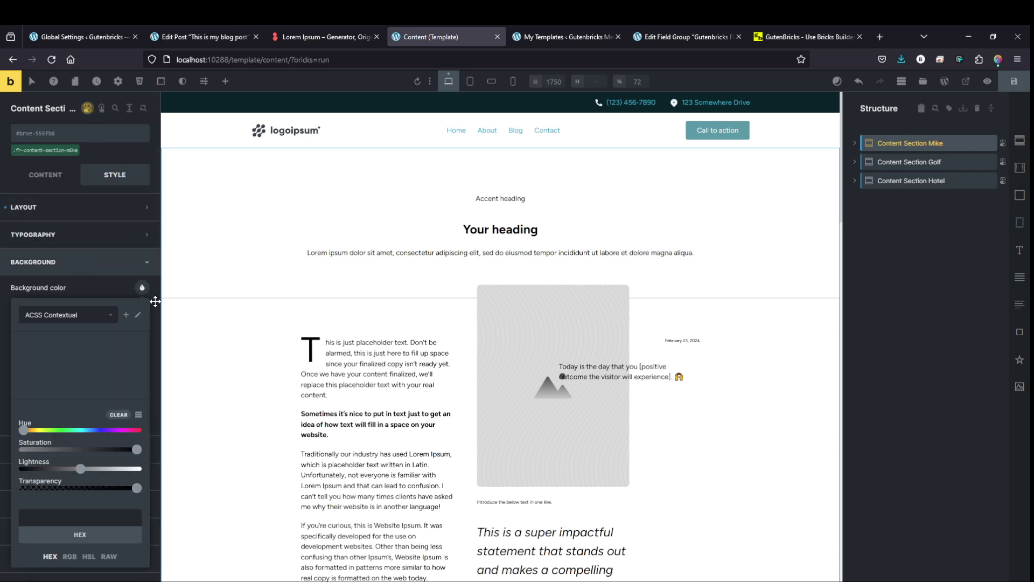
scroll(104, 328, "down", 1)
left_click(109, 540)
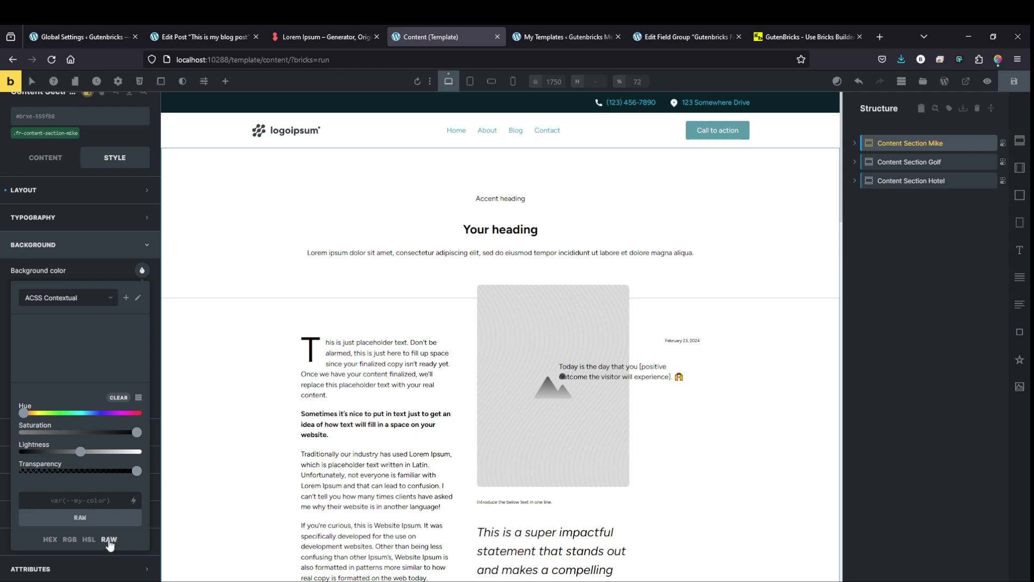
left_click(135, 501)
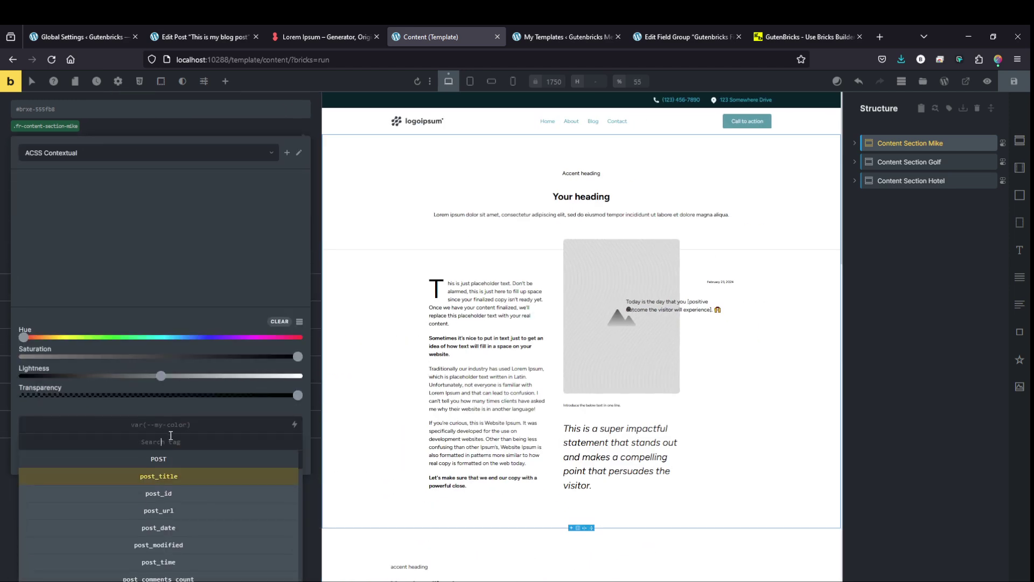
type("col")
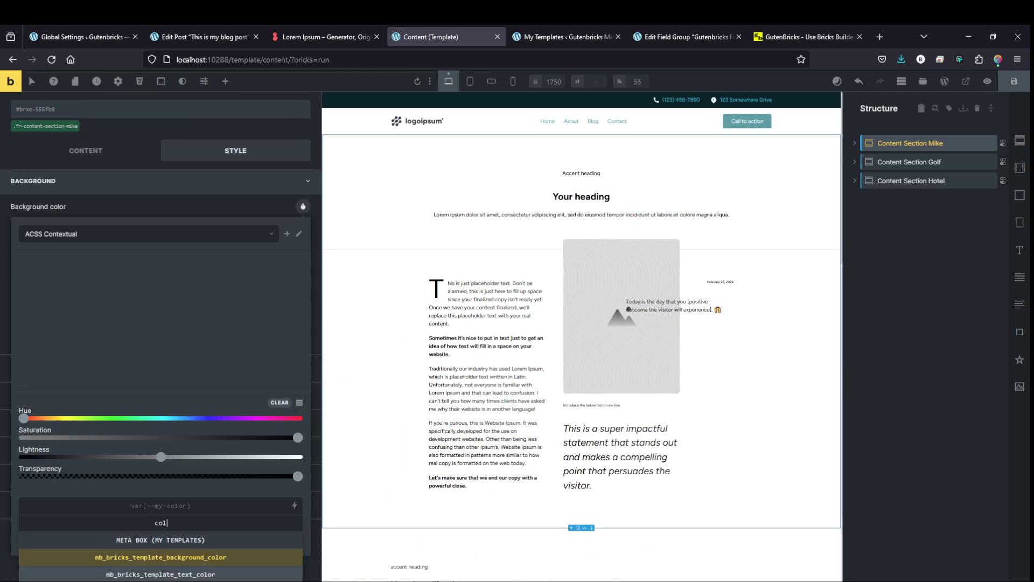
left_click(161, 560)
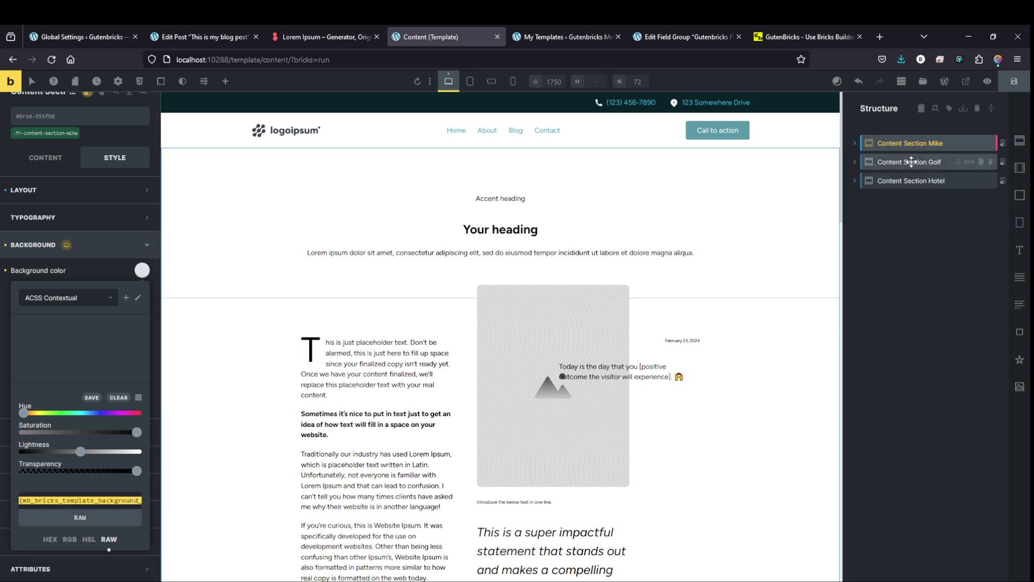
Bind Content Section Golf's ID background colour to the {mb_bricks_template_background_color} tag.
left_click(911, 161)
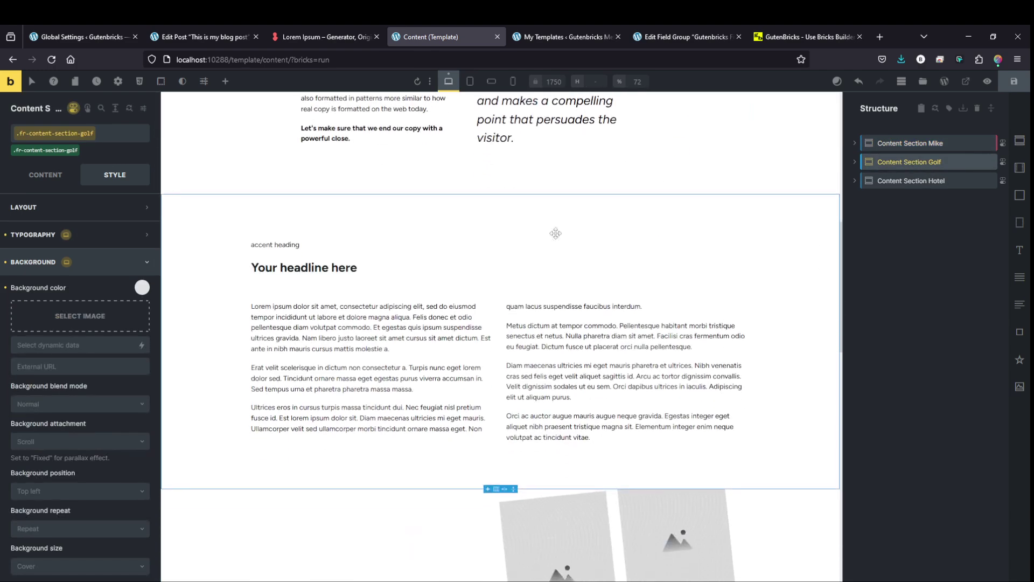
left_click(45, 151)
left_click(142, 287)
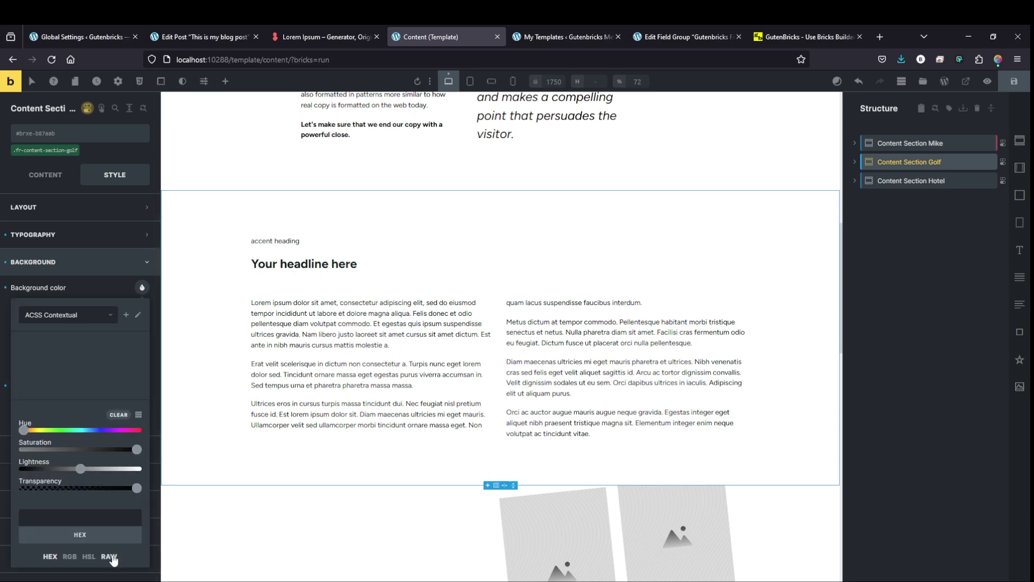
left_click(109, 555)
left_click(136, 520)
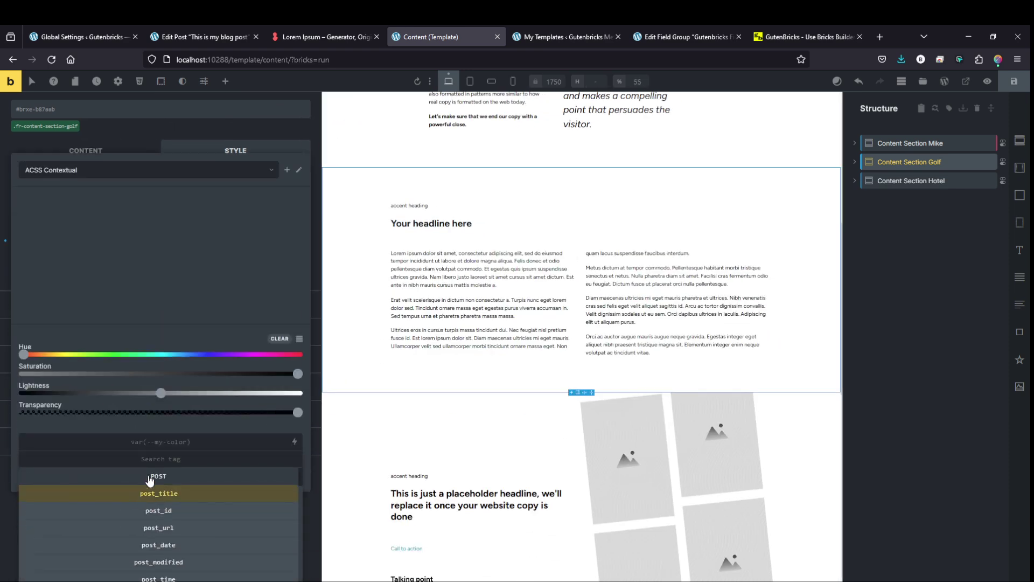
left_click(162, 440)
key("ctrl+v")
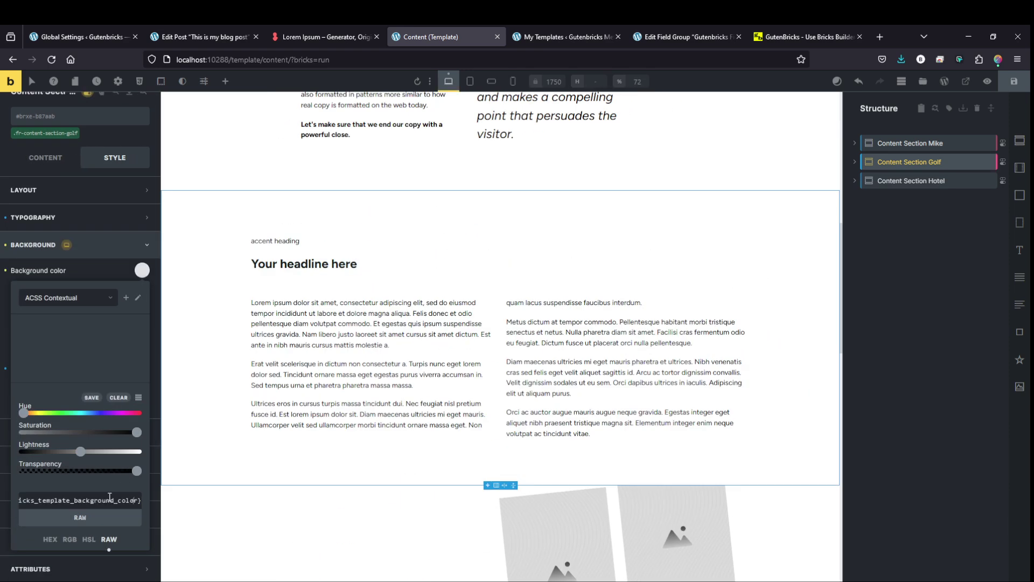
scroll(226, 410, "down", 3)
Paste the same background-colour tag into Content Section Hotel's raw colour and save the template.
left_click(227, 411)
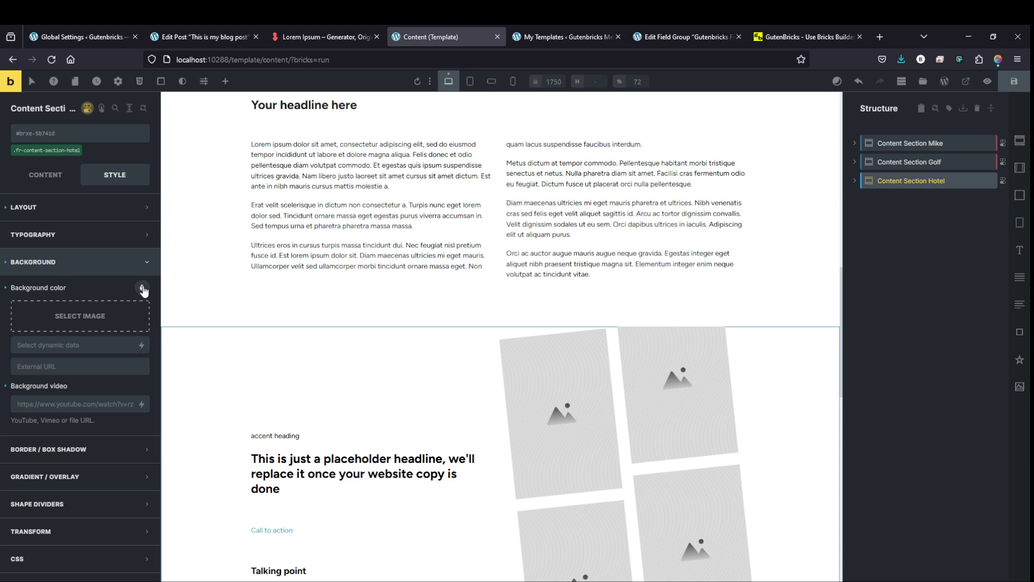
left_click(142, 289)
scroll(98, 493, "down", 1)
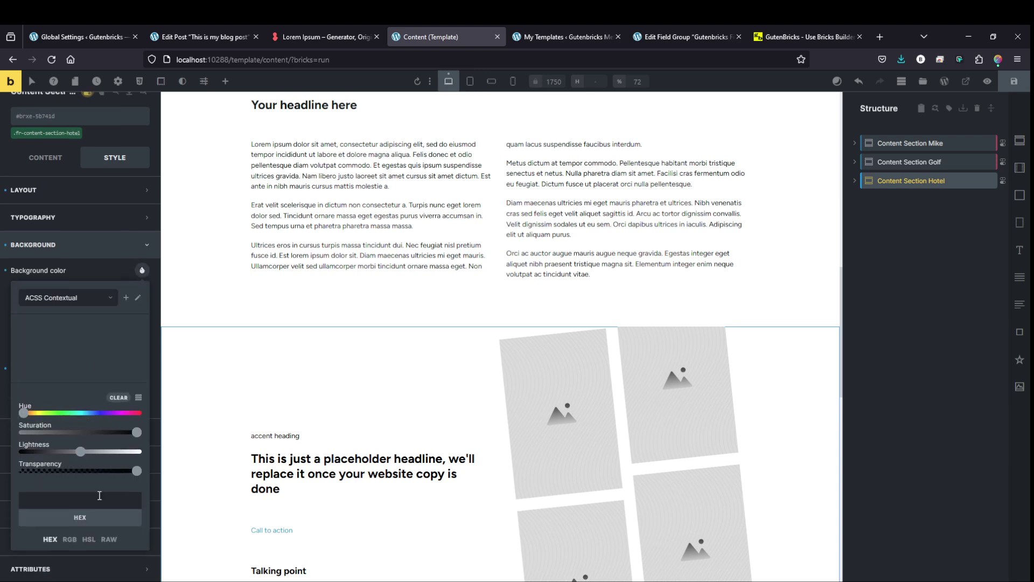
left_click(110, 539)
key("ctrl+v")
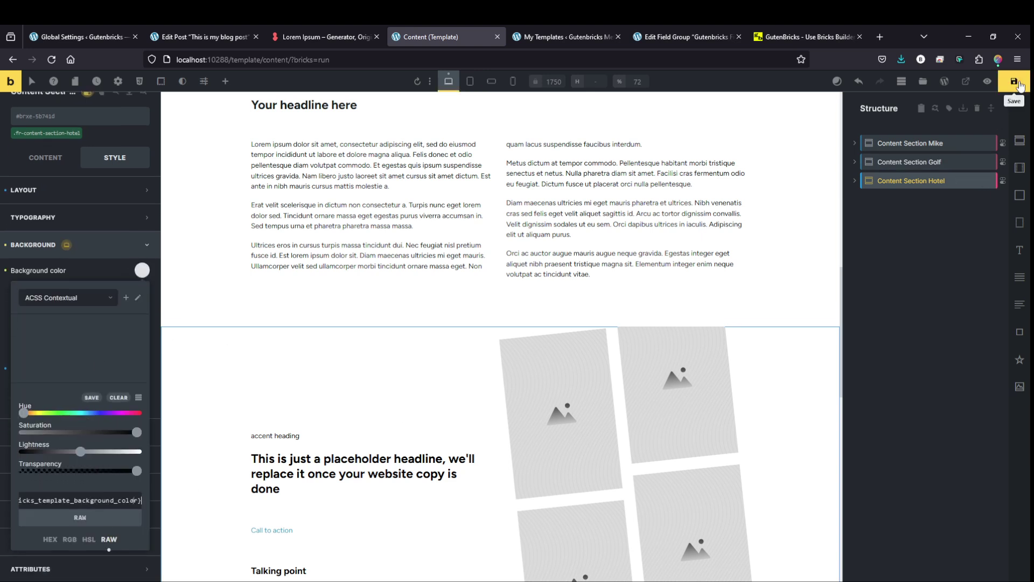
scroll(534, 297, "up", 4)
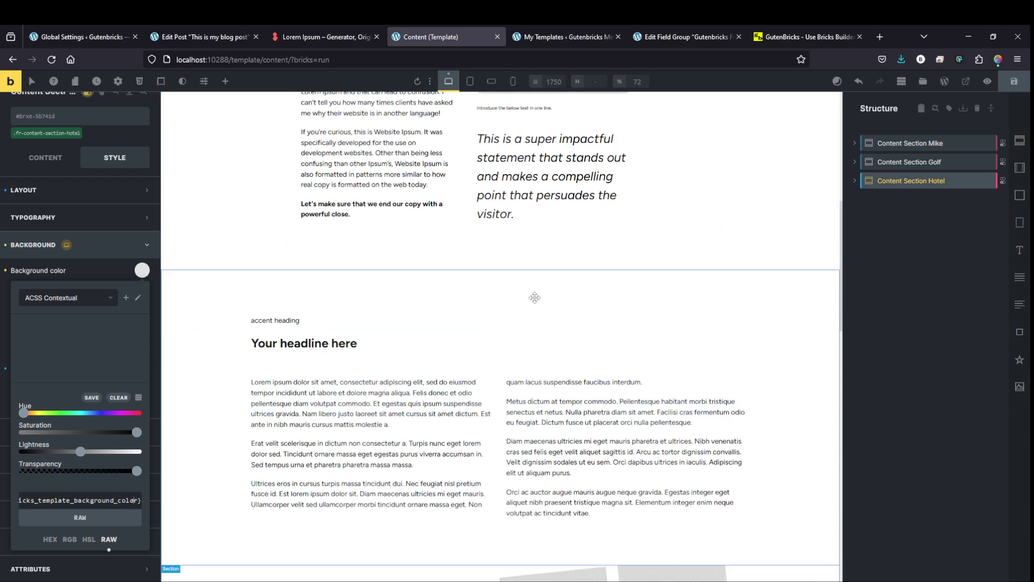
key("ctrl+s")
scroll(534, 298, "up", 3)
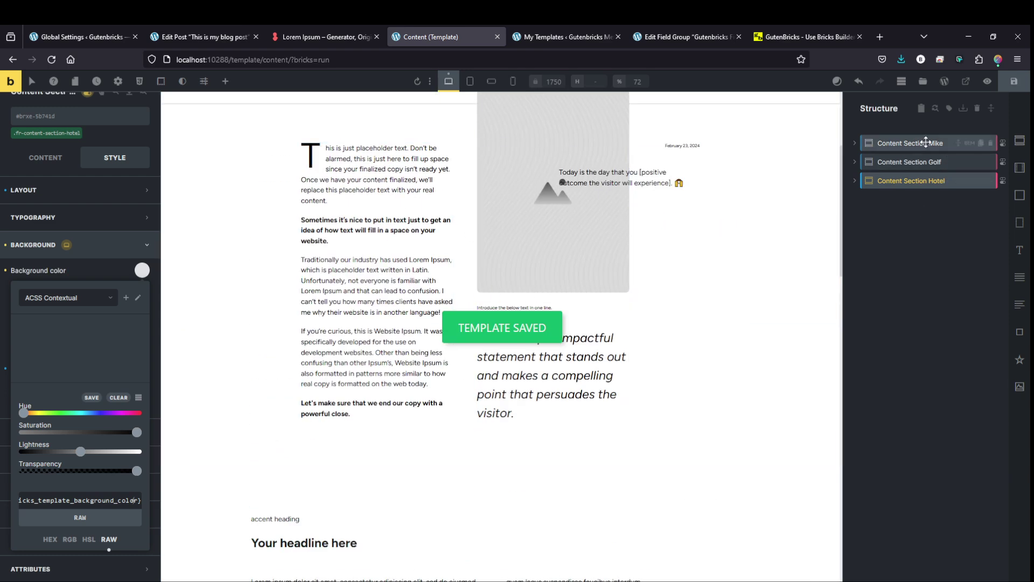
left_click(926, 142)
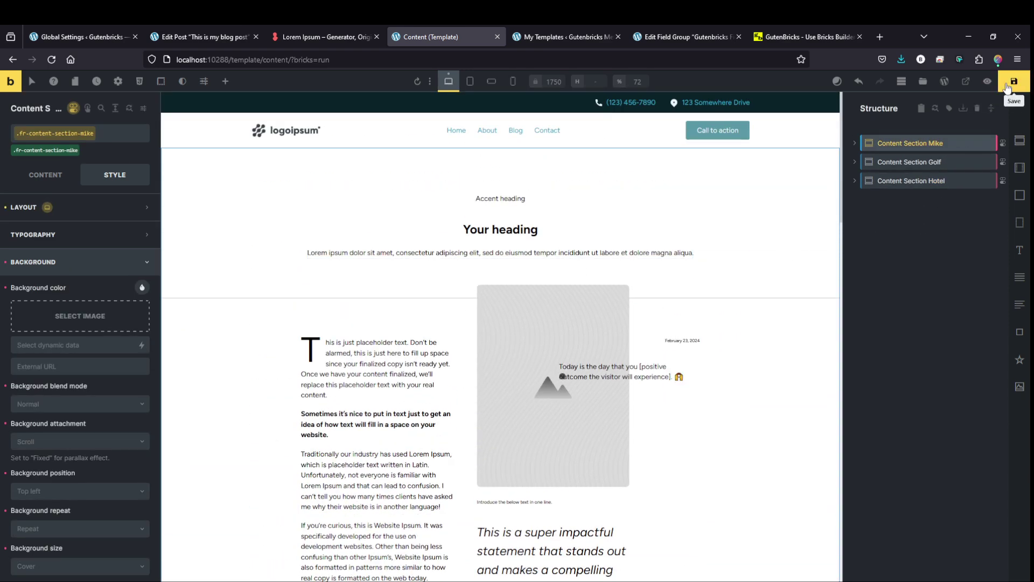
left_click(1007, 85)
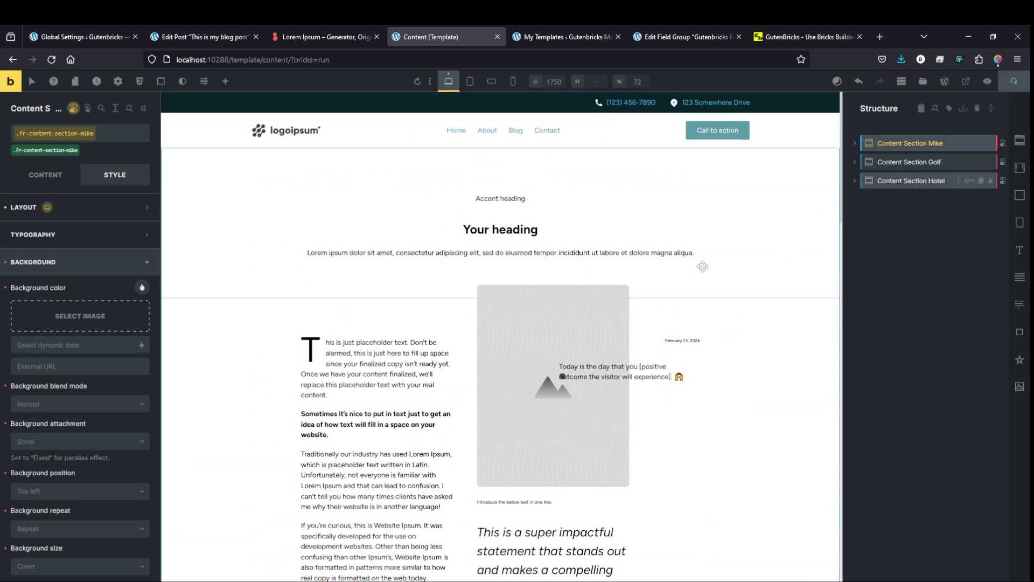
Open the Gutenbricks Test Post in the post editor.
left_click(586, 31)
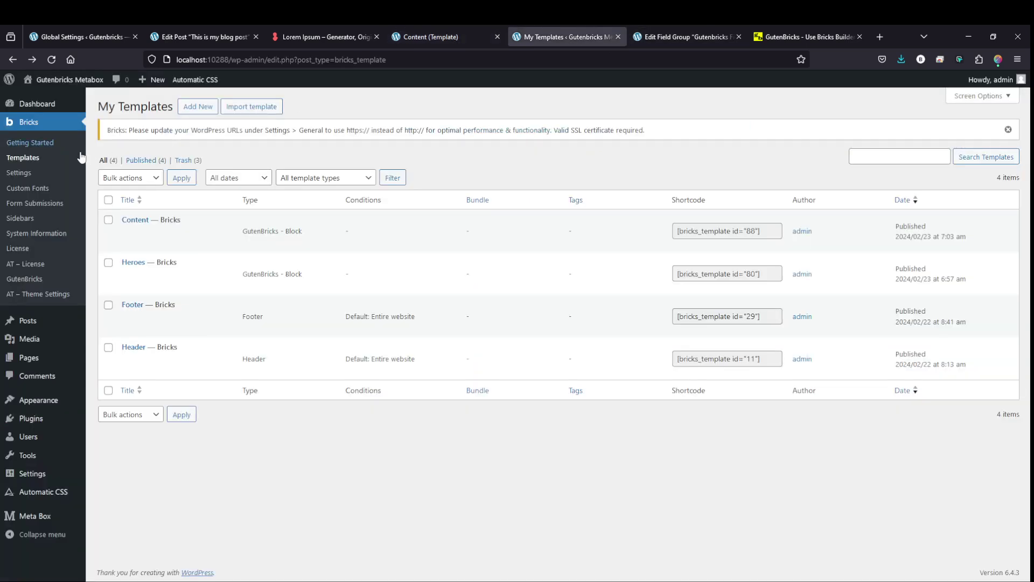
left_click(28, 321)
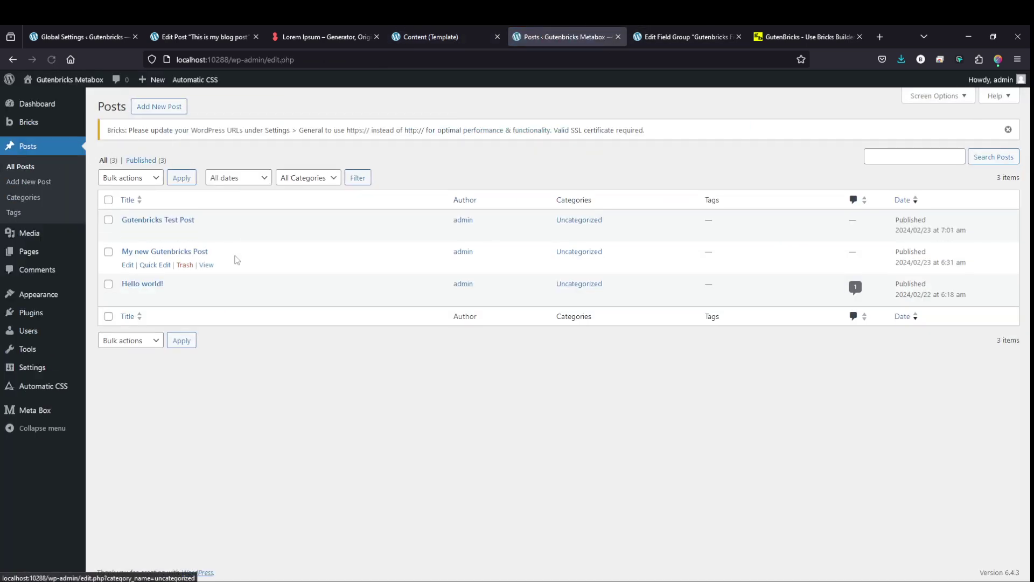
left_click(127, 232)
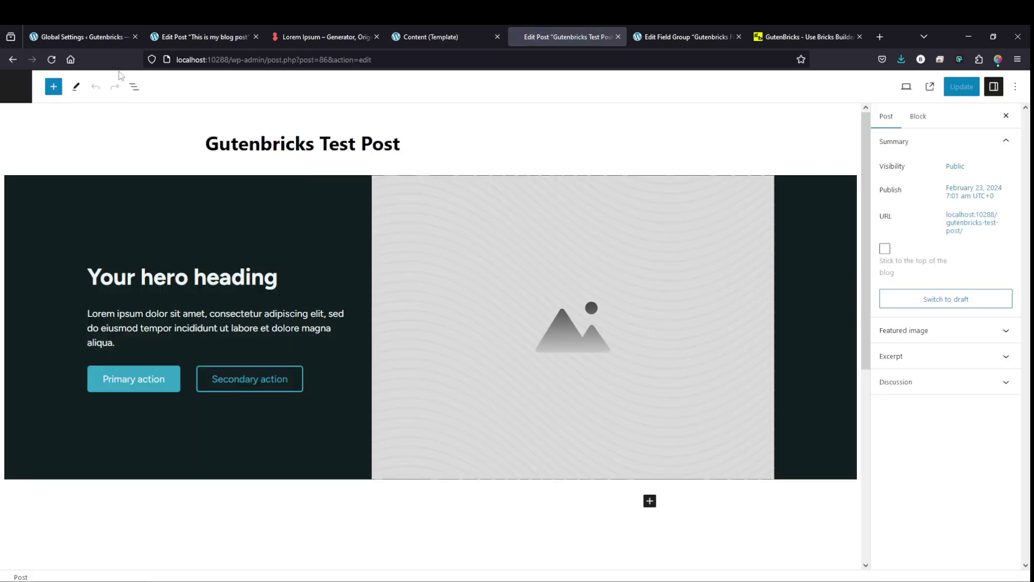
Insert the Content block and switch its layout to Layout 2, then Layout 3.
left_click(54, 86)
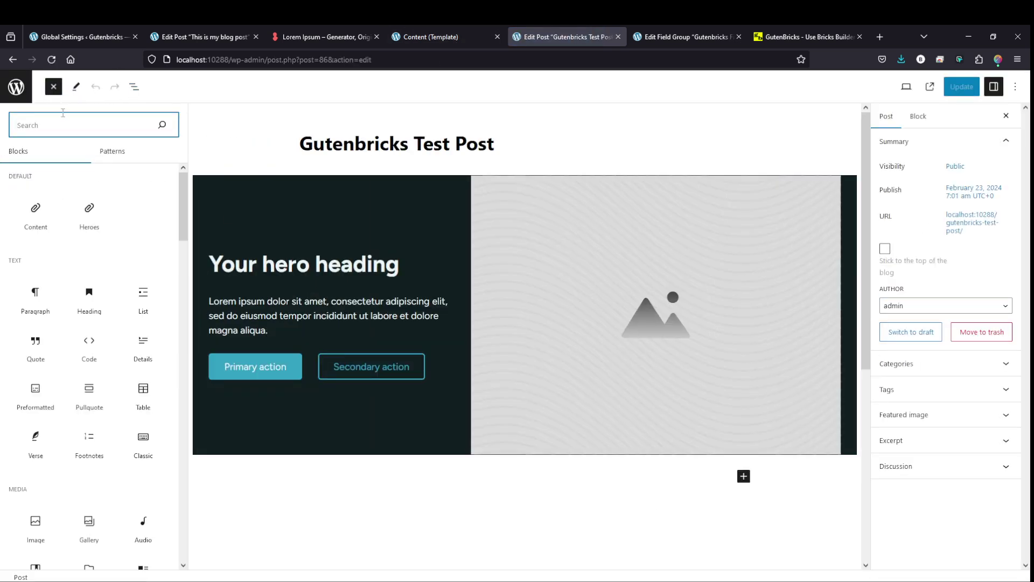
left_click(36, 215)
scroll(578, 350, "down", 5)
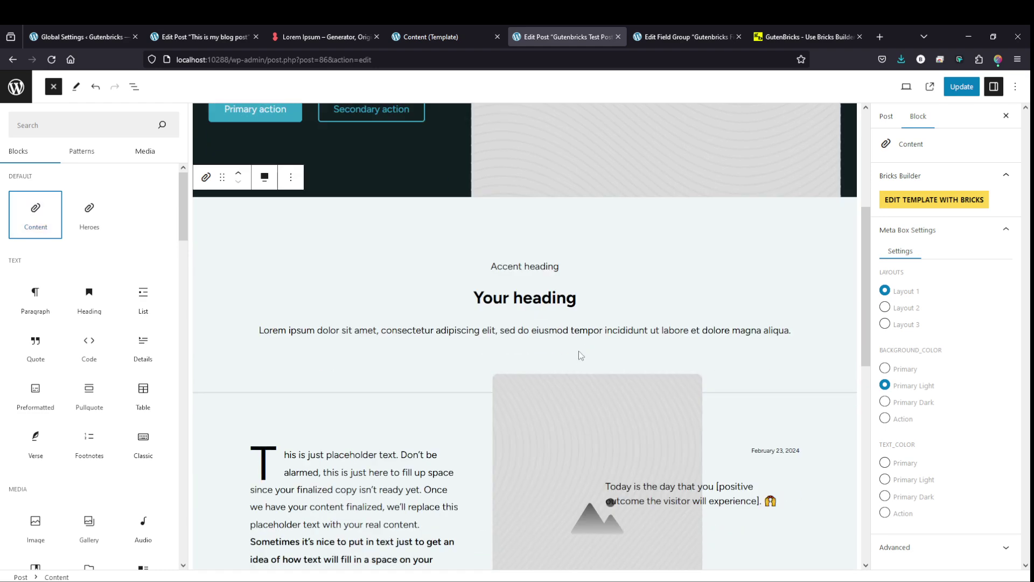
scroll(578, 351, "down", 3)
scroll(442, 204, "up", 3)
key("Escape")
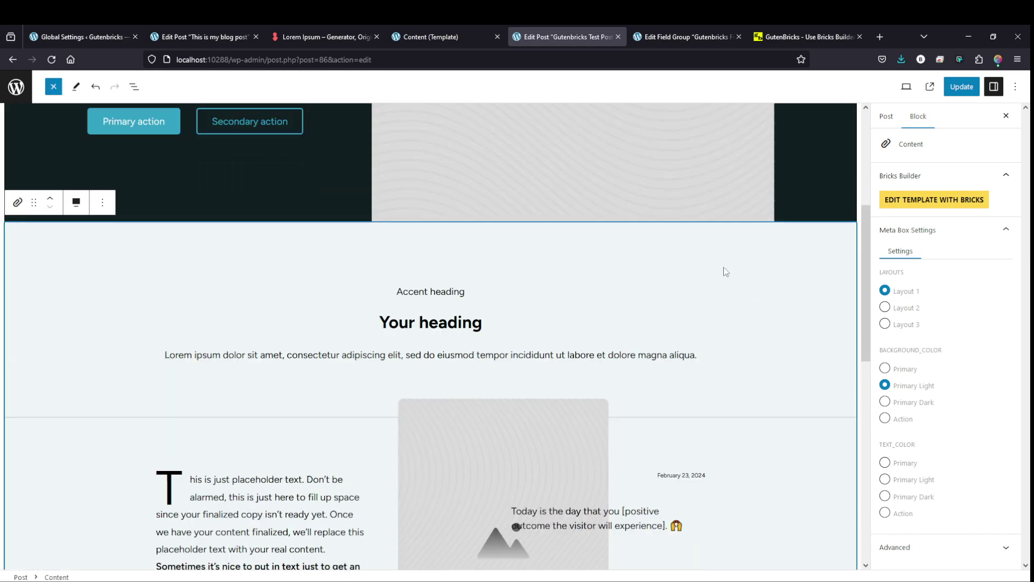
scroll(733, 283, "down", 4)
left_click(901, 305)
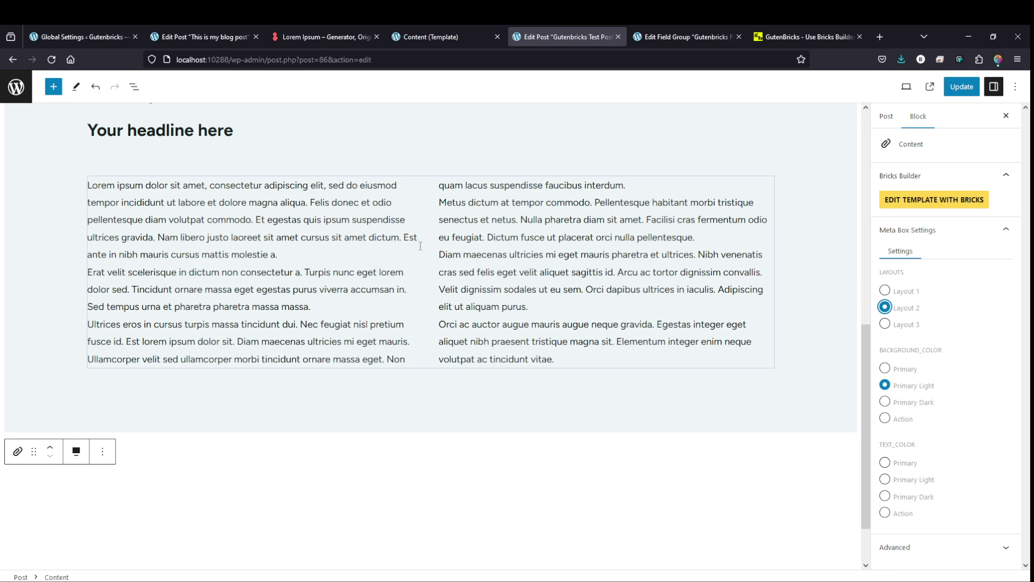
left_click(885, 323)
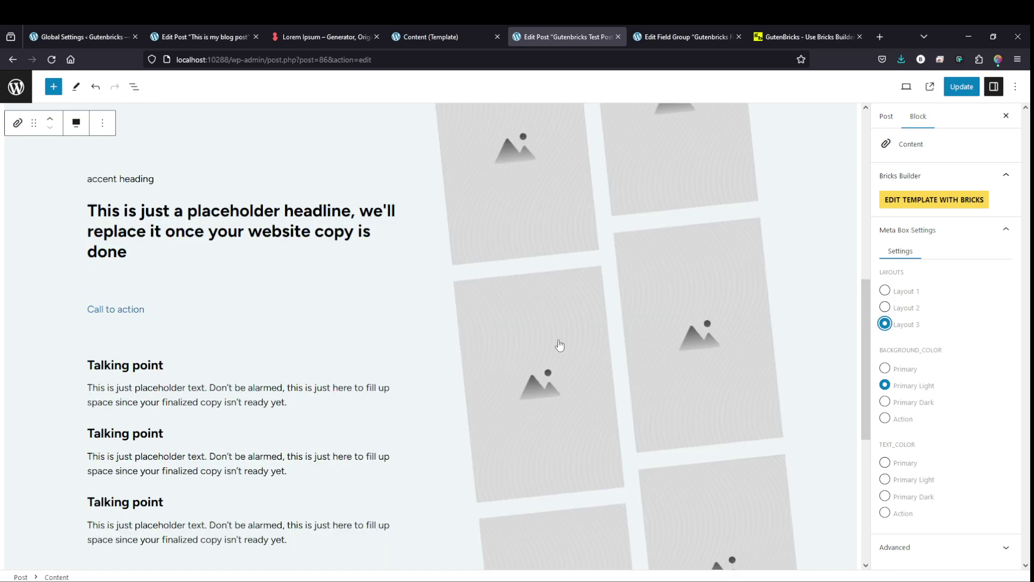
Replace the Content block's image with the logoipsum logo.
left_click(552, 342)
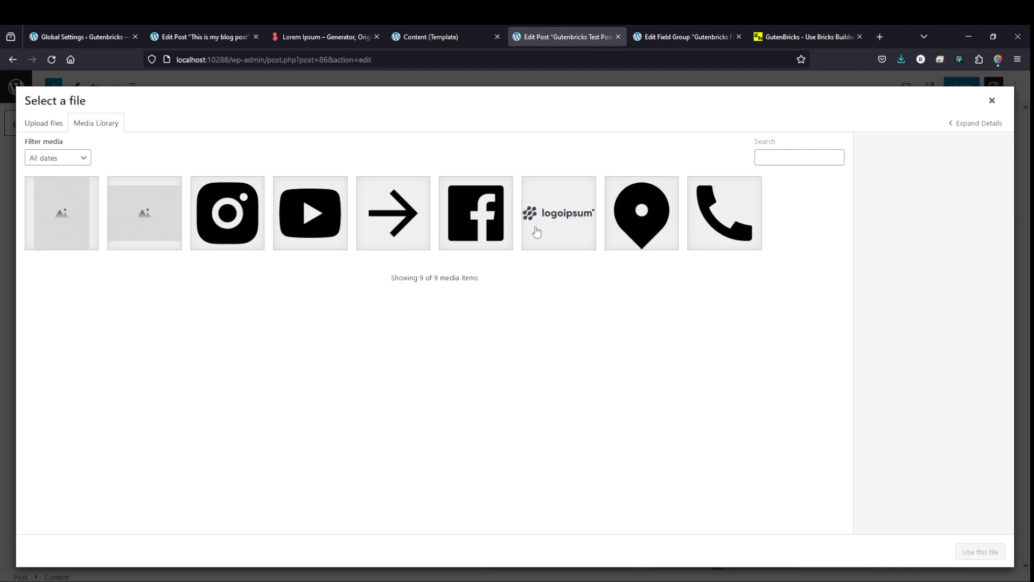
left_click(582, 224)
left_click(972, 552)
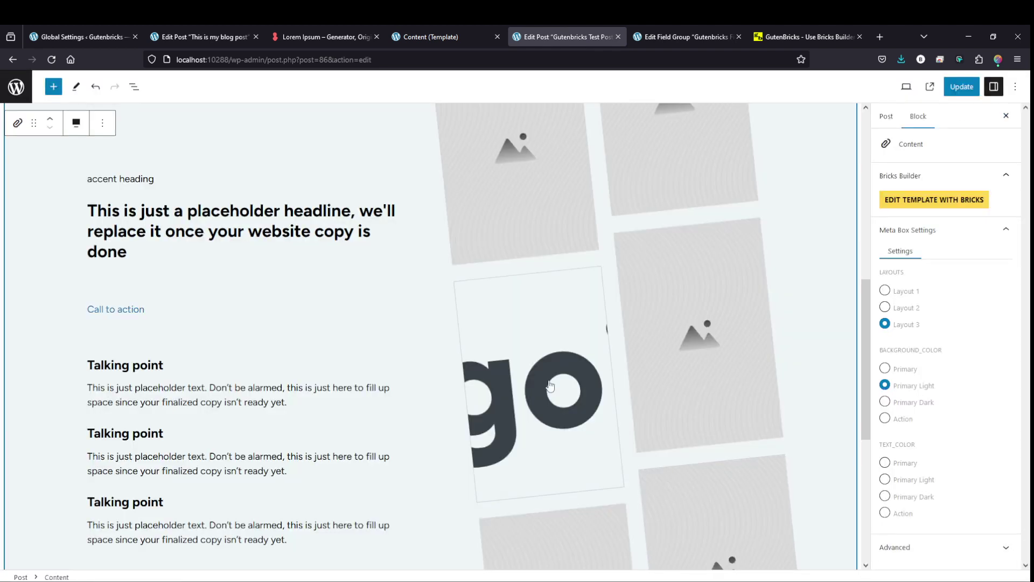
Switch the block to Layout 1, then Layout 2, and place the cursor in its body text.
left_click(886, 291)
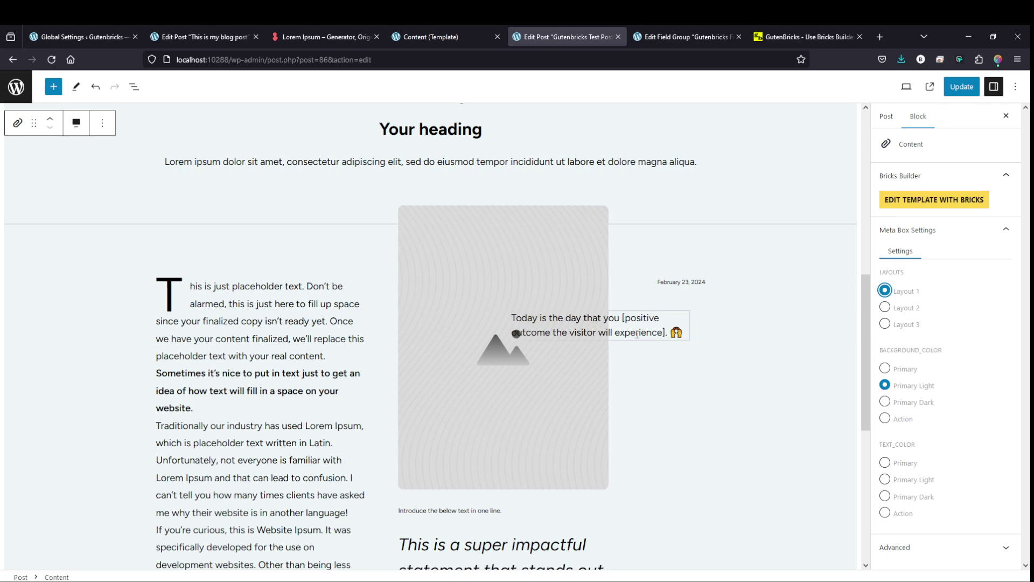
left_click(885, 307)
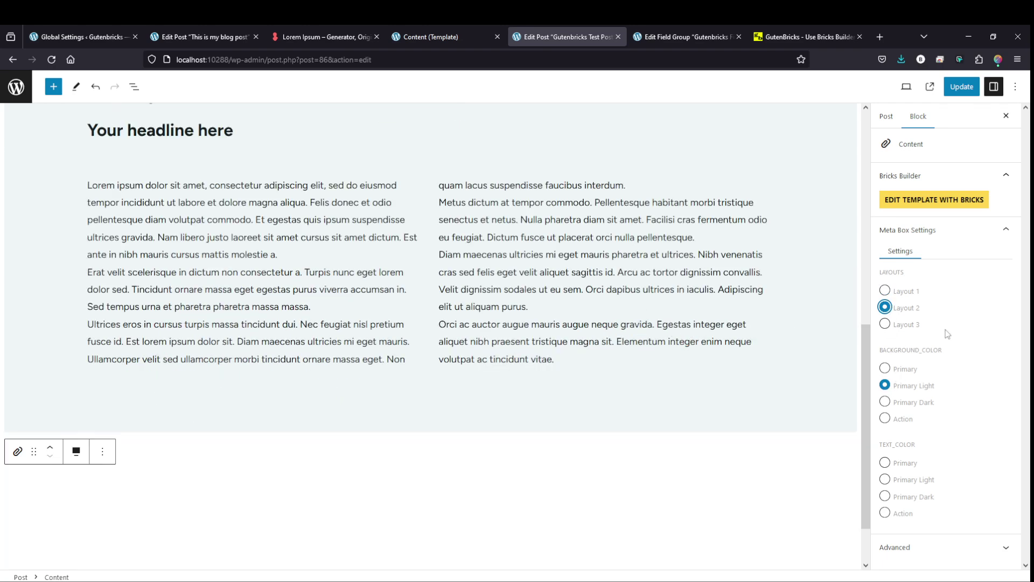
left_click(291, 260)
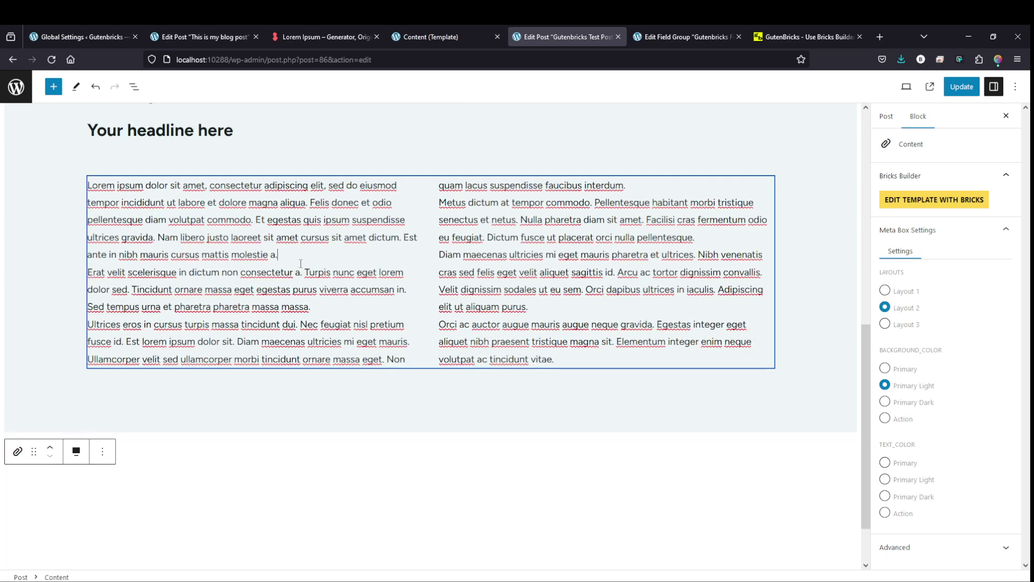
Replace the block's body text with lorem ipsum paragraphs copied from the generator page.
left_click(355, 37)
left_click(645, 501)
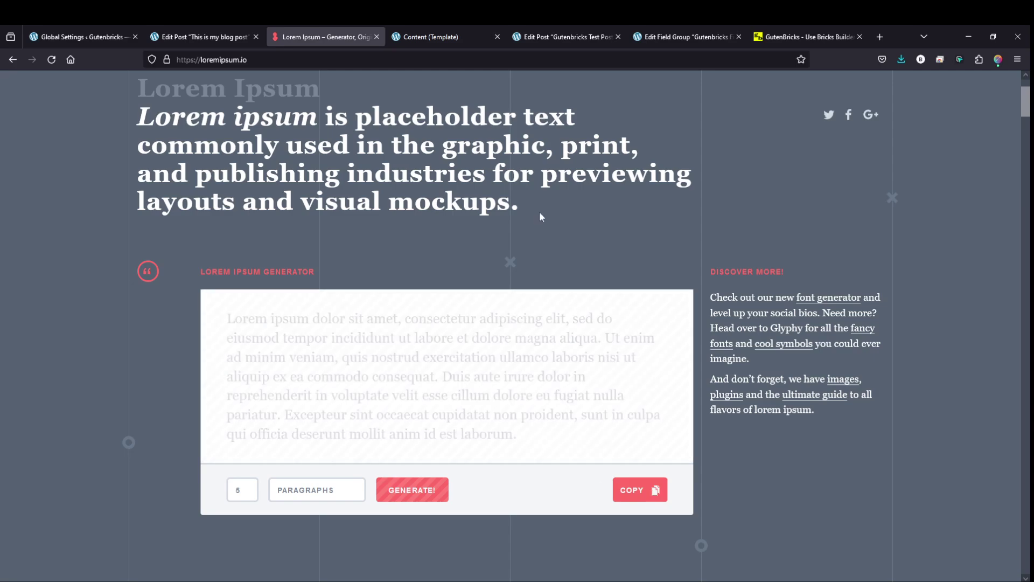
left_click(565, 36)
key("ctrl+a")
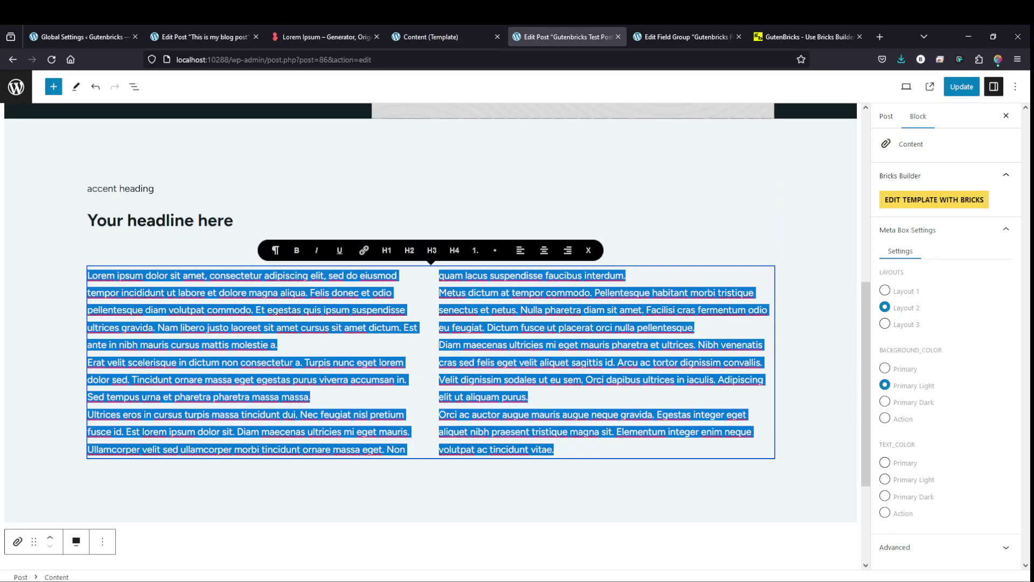
key("ctrl+v")
key("ctrl+v")
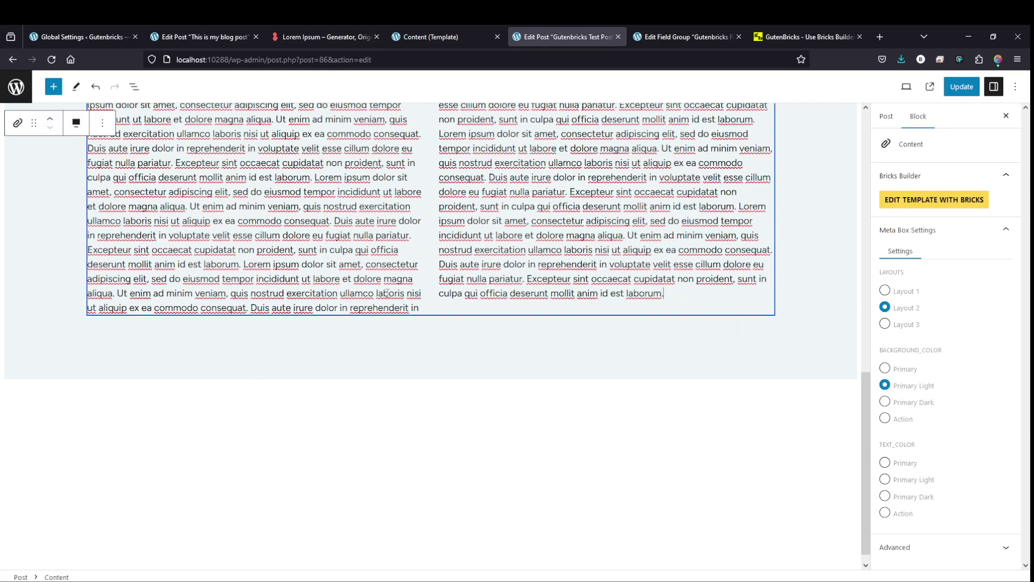
Split the left and right column text into separate paragraphs, including at 'Excepteur'.
scroll(344, 355, "up", 2)
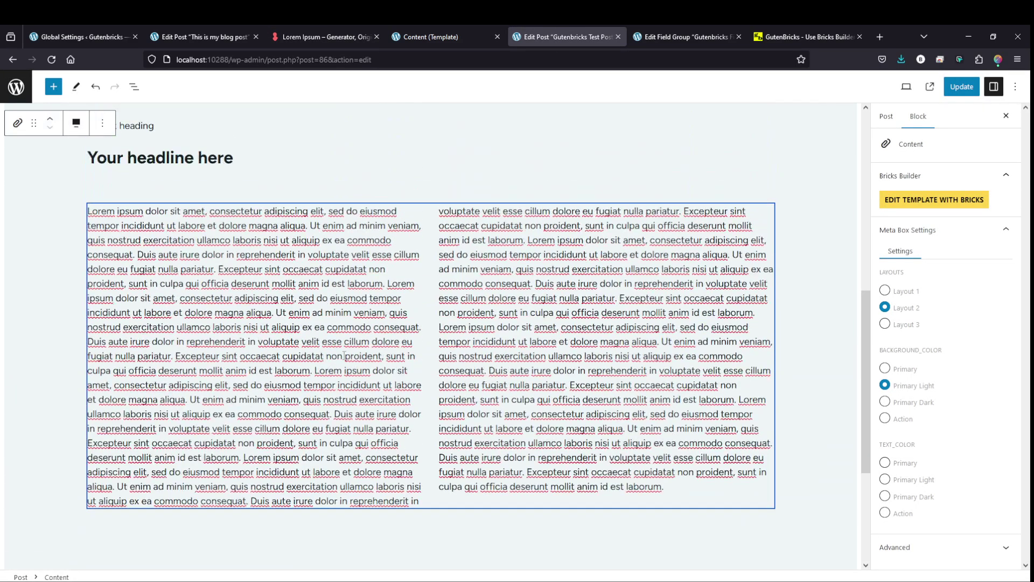
left_click(178, 353)
key("Return")
scroll(594, 311, "down", 1)
left_click(567, 285)
key("Return")
scroll(570, 318, "down", 1)
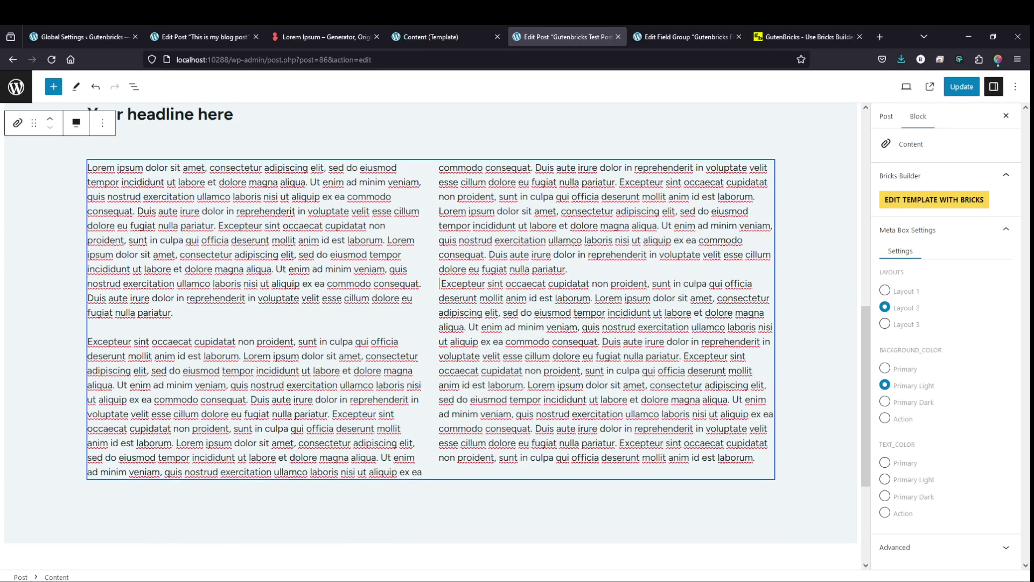
left_click(564, 356)
key("Return")
scroll(564, 355, "down", 2)
left_click(312, 398)
key("Return")
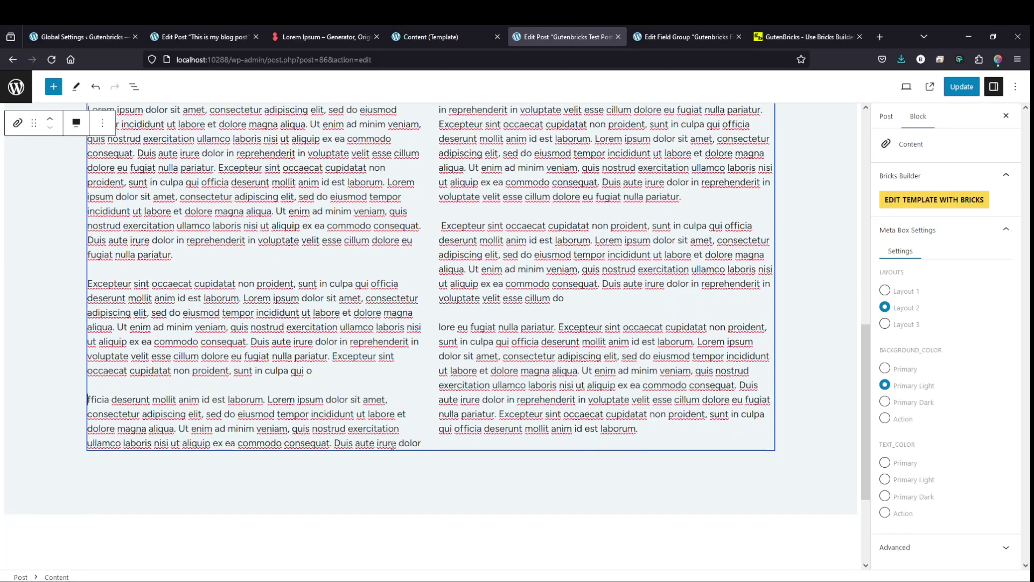
Update the post to save the new body text.
scroll(423, 423, "up", 4)
scroll(673, 334, "up", 6)
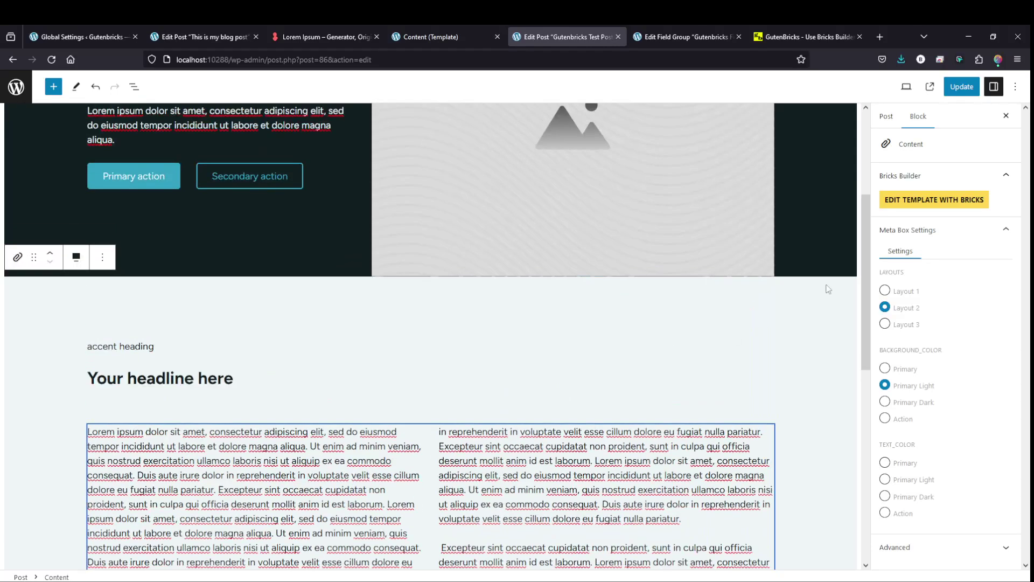
left_click(962, 86)
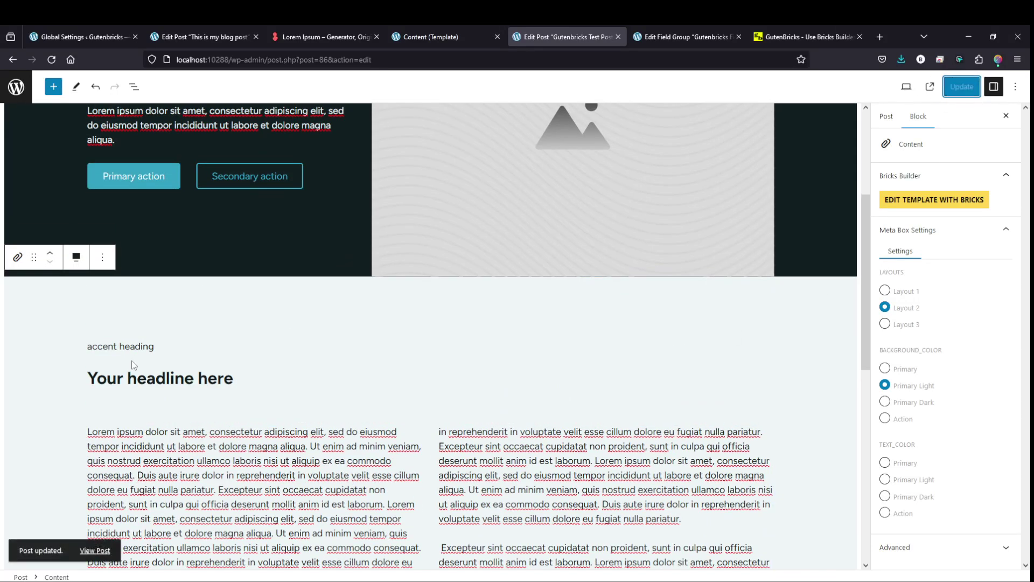